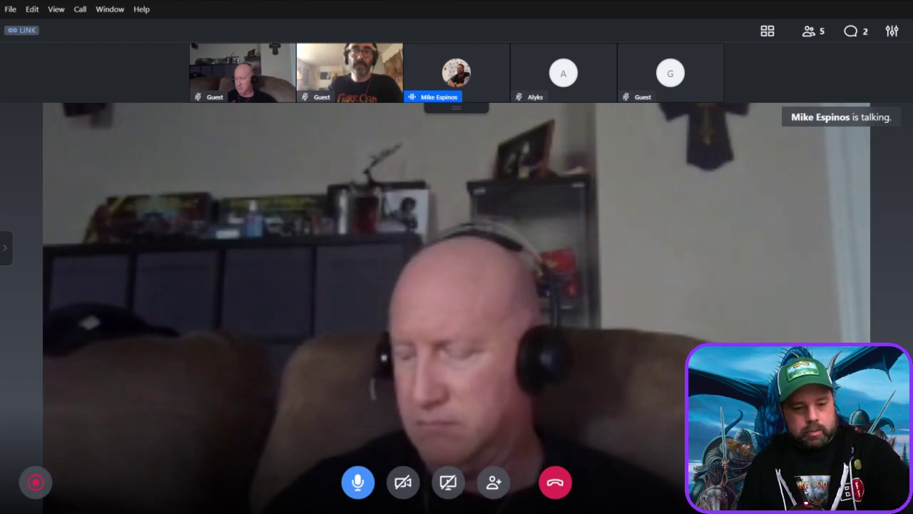
Step: Switch to the browser window with the "Hollywood Muder Hobos - Active Map" presentation and show it in full screen
key("alt+Tab")
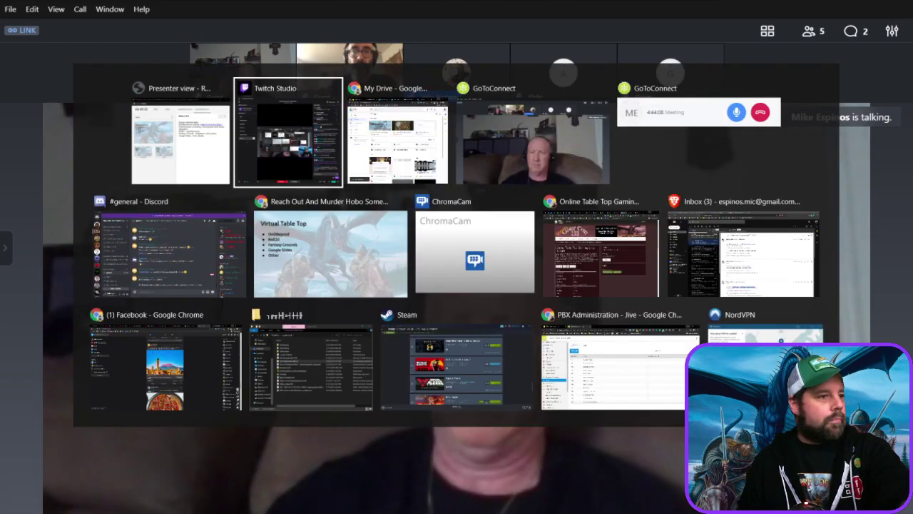
key("alt+Tab")
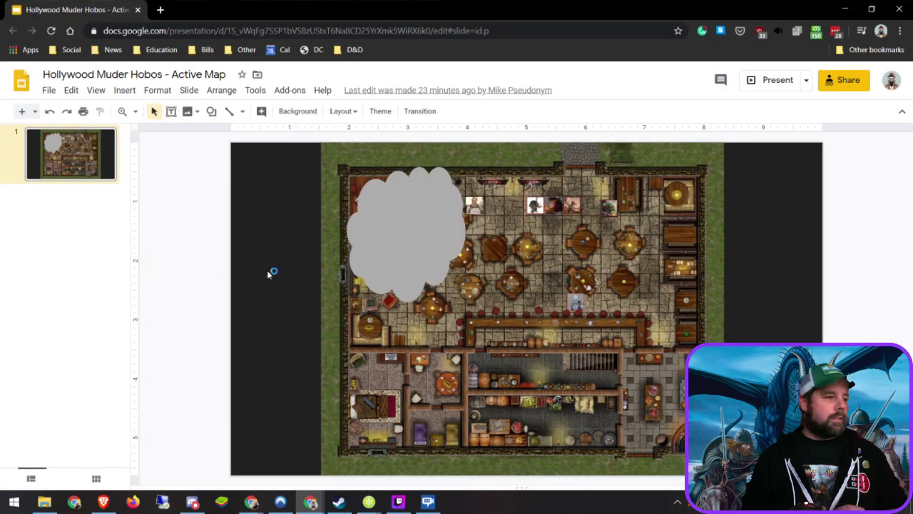
key("alt+Tab")
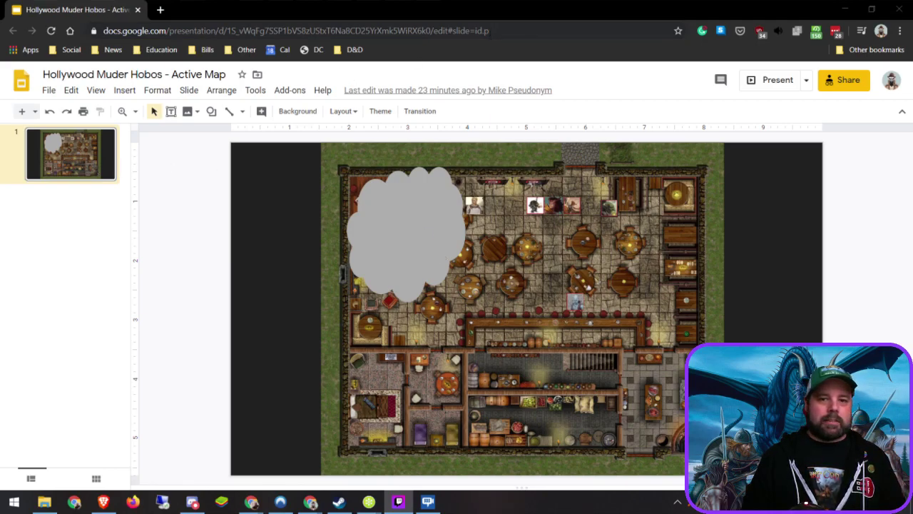
left_click(499, 12)
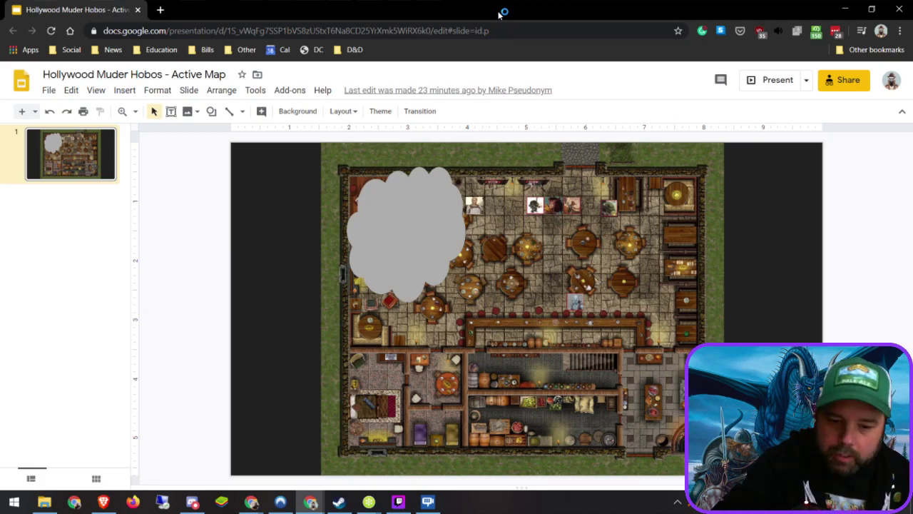
key("F11")
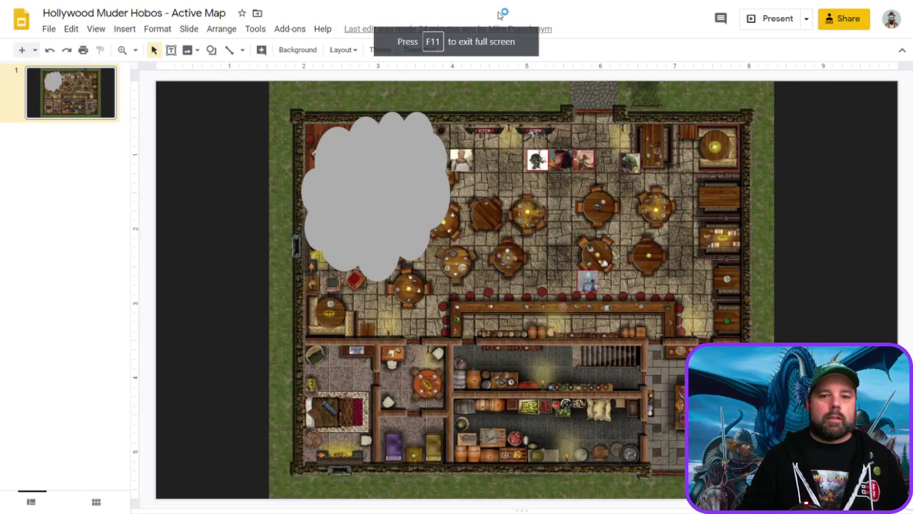
Step: Select the grey cloud covering part of the map and look through the shapes that can be inserted
left_click(389, 169)
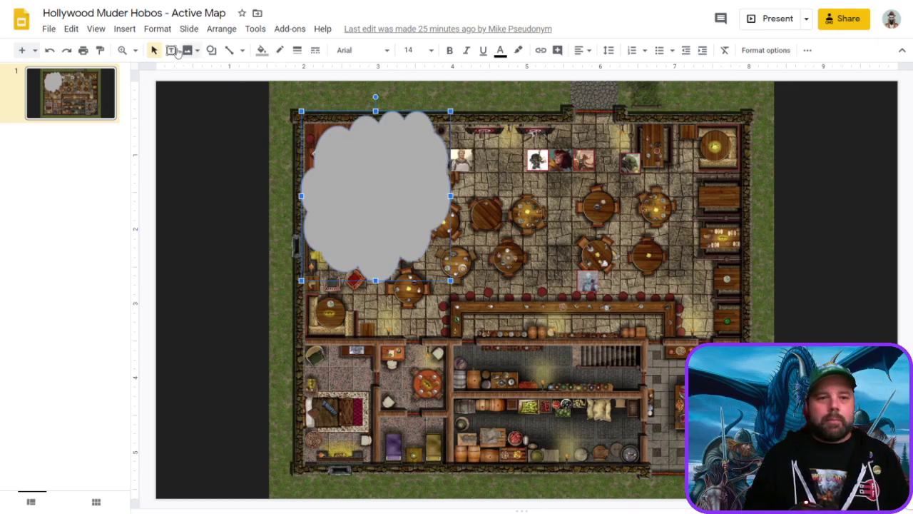
left_click(213, 53)
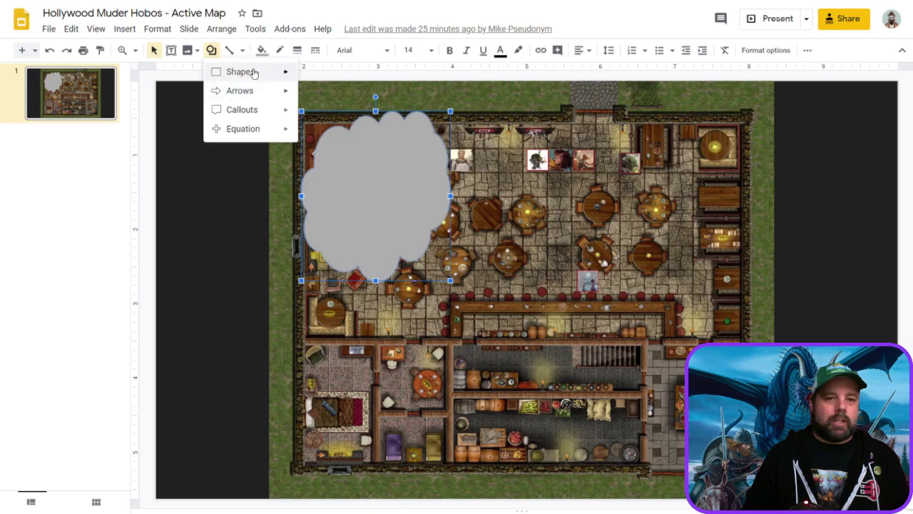
mouse_move(254, 74)
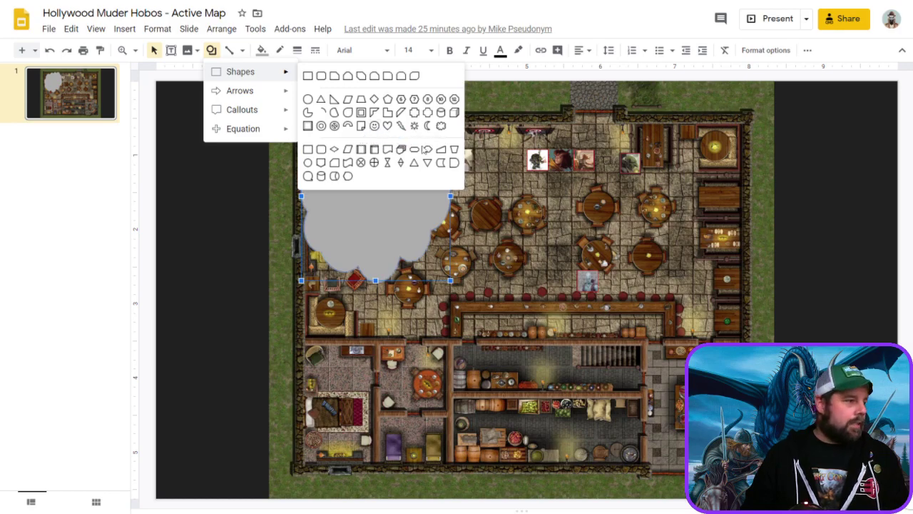
left_click(538, 161)
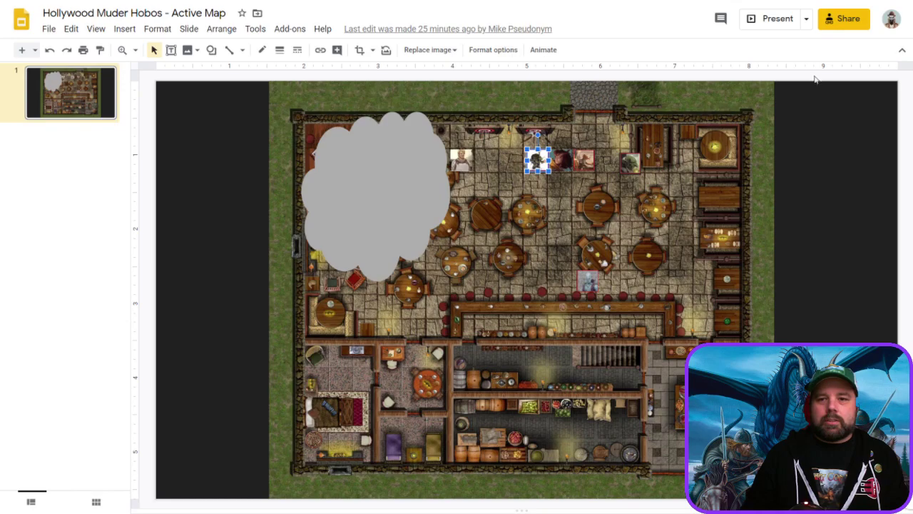
Step: Check the presentation's link-sharing permission and close the sharing settings
left_click(846, 21)
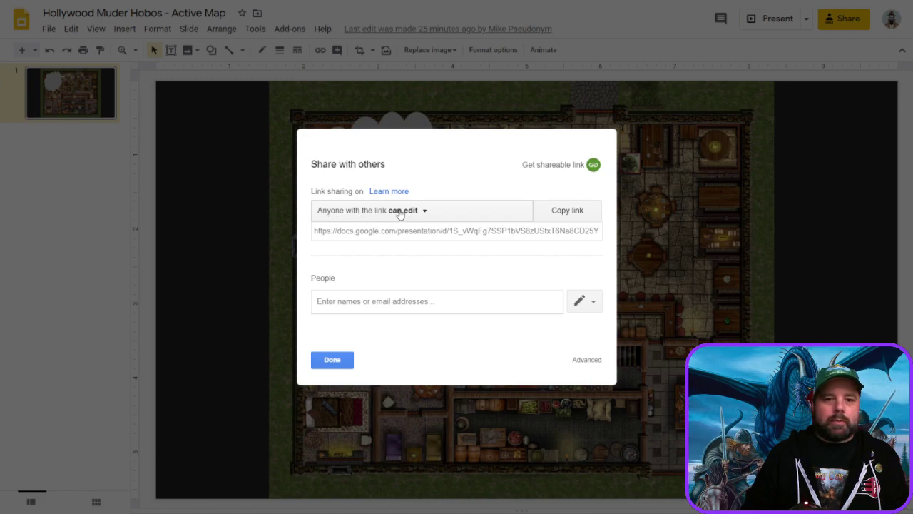
left_click(332, 360)
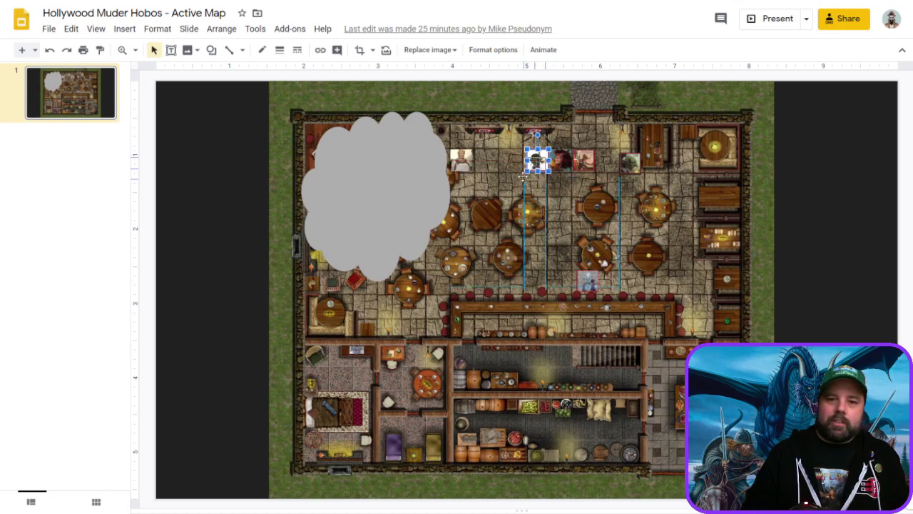
Step: Move the dark figure token on white onto a nearby tavern table and the pale blue token onto the bar counter
left_click_drag(536, 160, 486, 209)
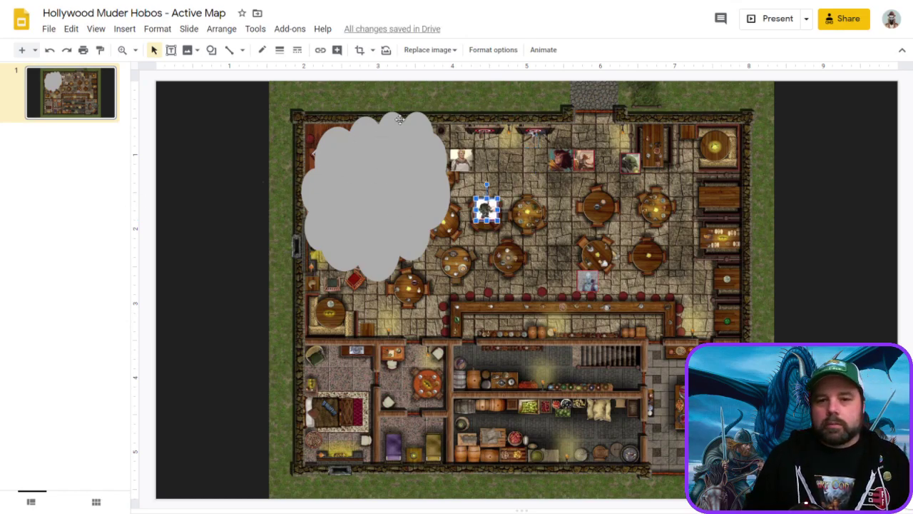
left_click(560, 160)
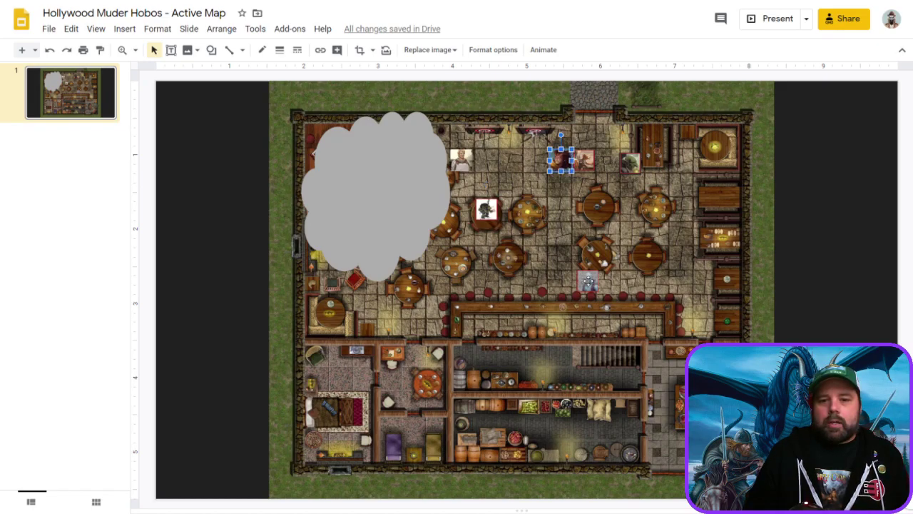
left_click_drag(587, 281, 562, 307)
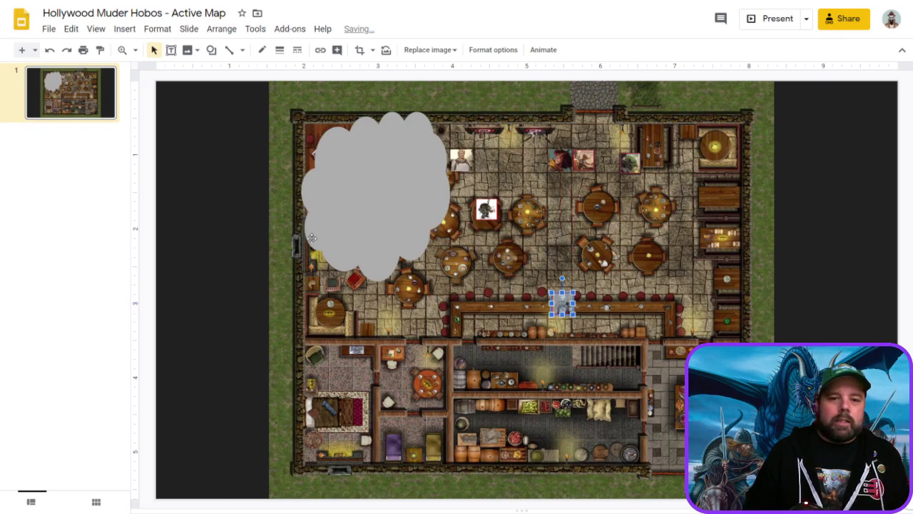
left_click(231, 207)
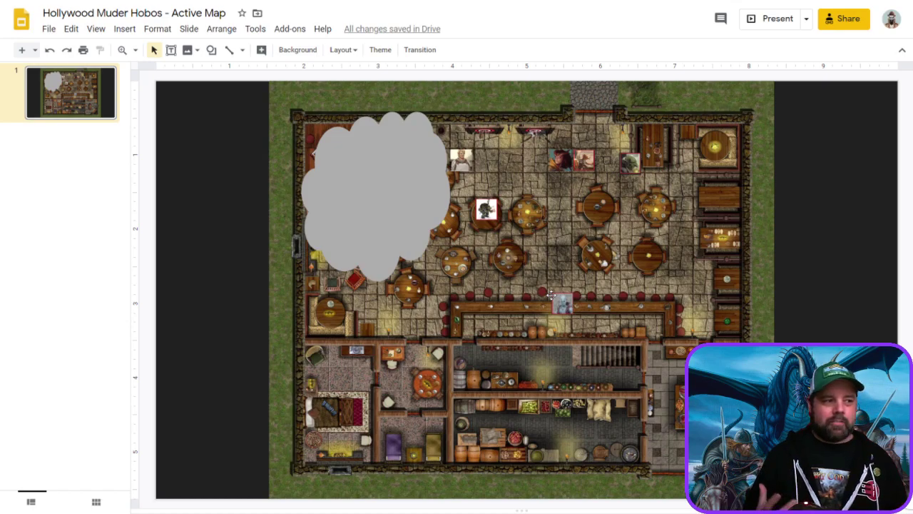
Step: Delete the grey cloud shape to reveal the tavern corner with the piano
left_click(401, 196)
key("Delete")
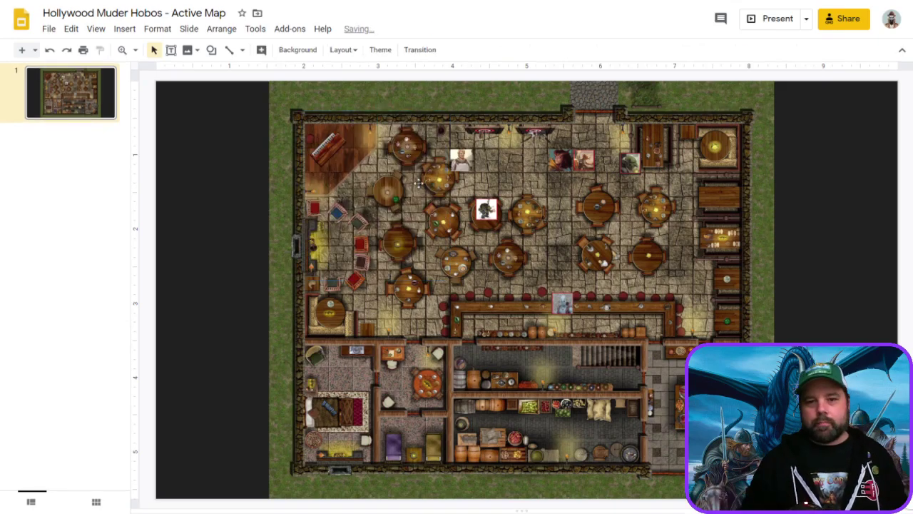
left_click(462, 155)
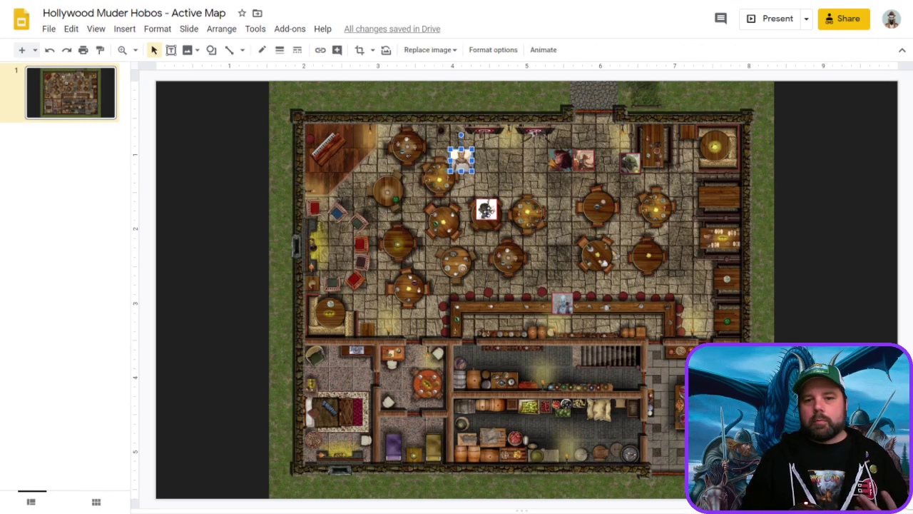
left_click(562, 163)
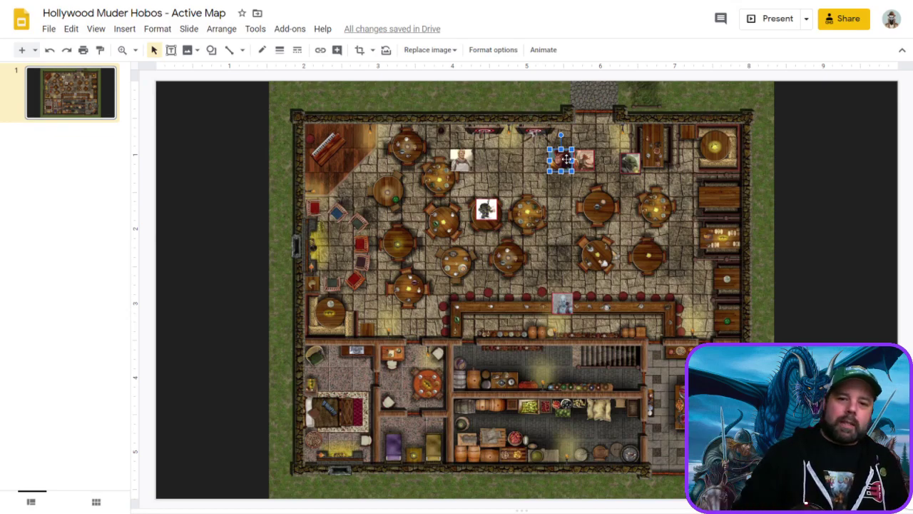
left_click(280, 54)
left_click(256, 108)
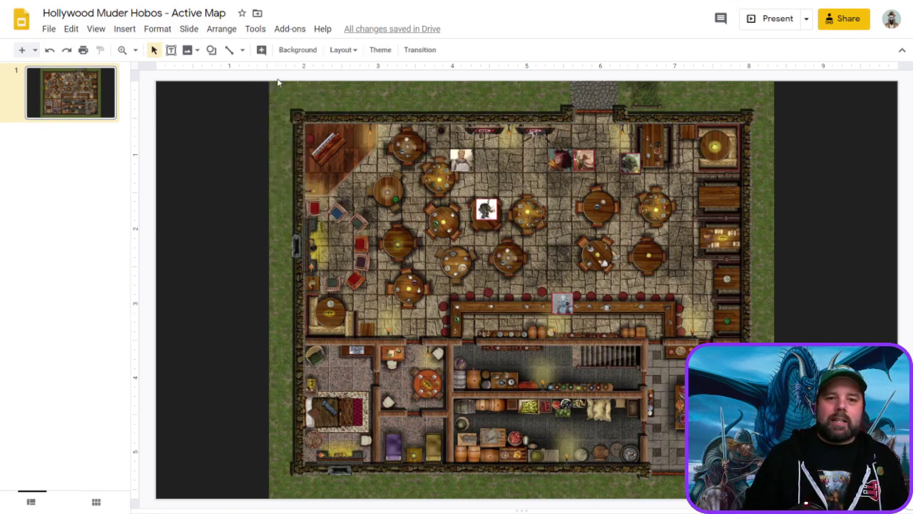
left_click(559, 160)
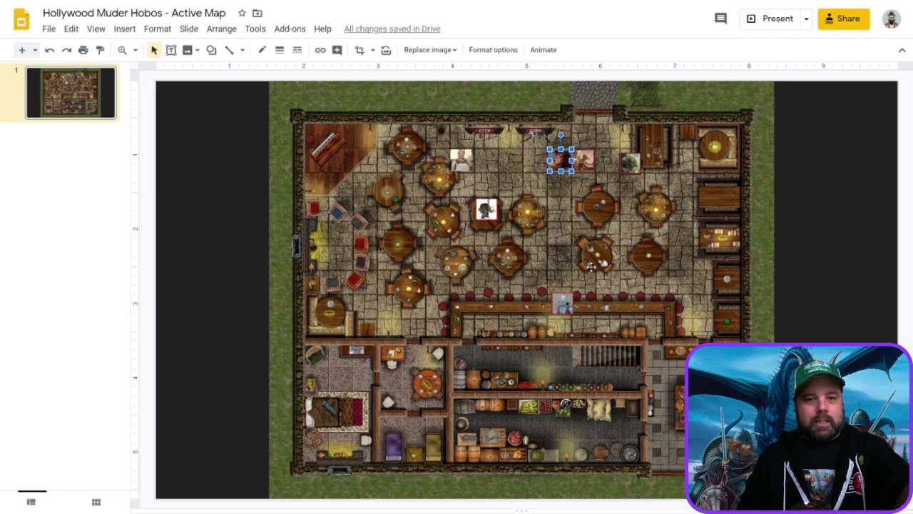
Step: Give the map image and all tokens a 4 px border and set the border colour to transparent
left_click(590, 267)
left_click(279, 50)
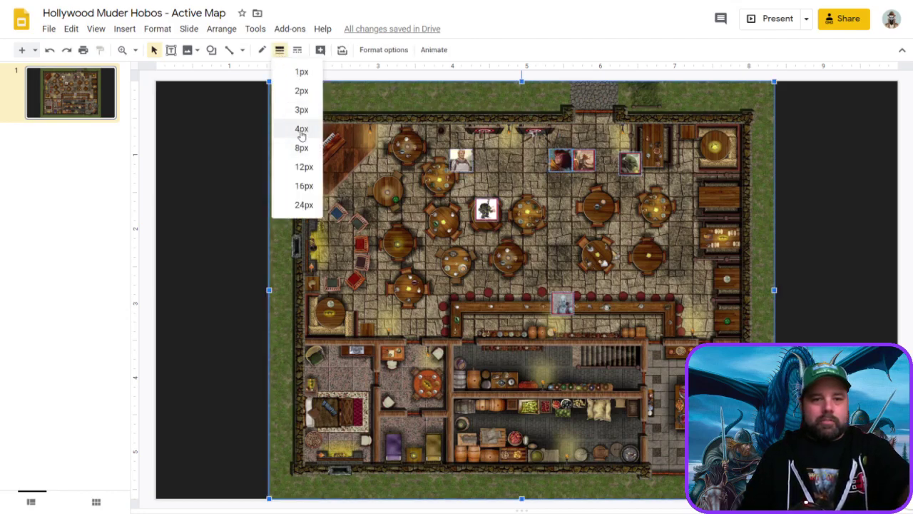
left_click(301, 129)
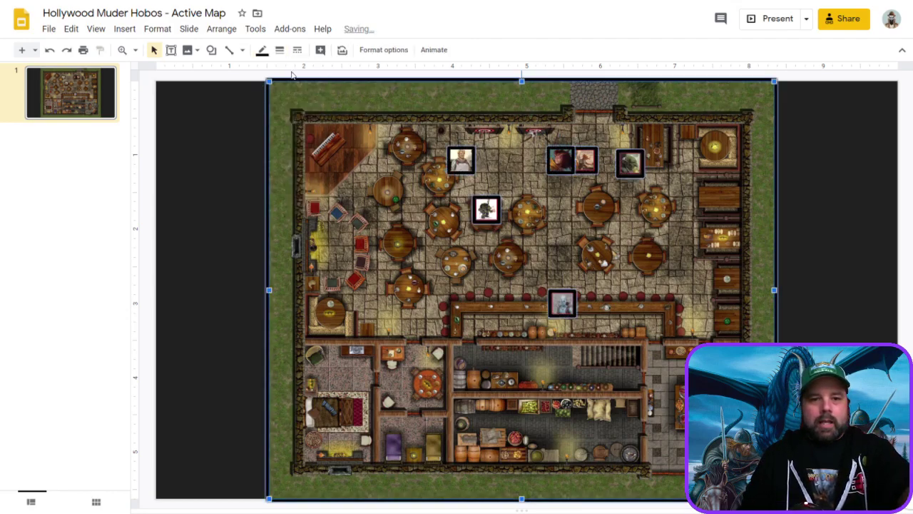
left_click(262, 50)
left_click(284, 74)
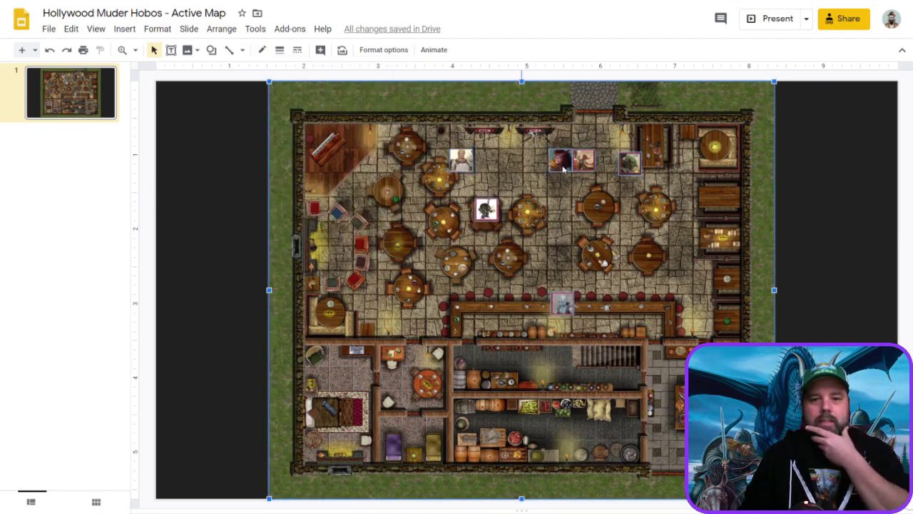
left_click(832, 199)
Step: Set a white border on the red-haired portrait token near the tavern's upper wall
left_click(561, 160)
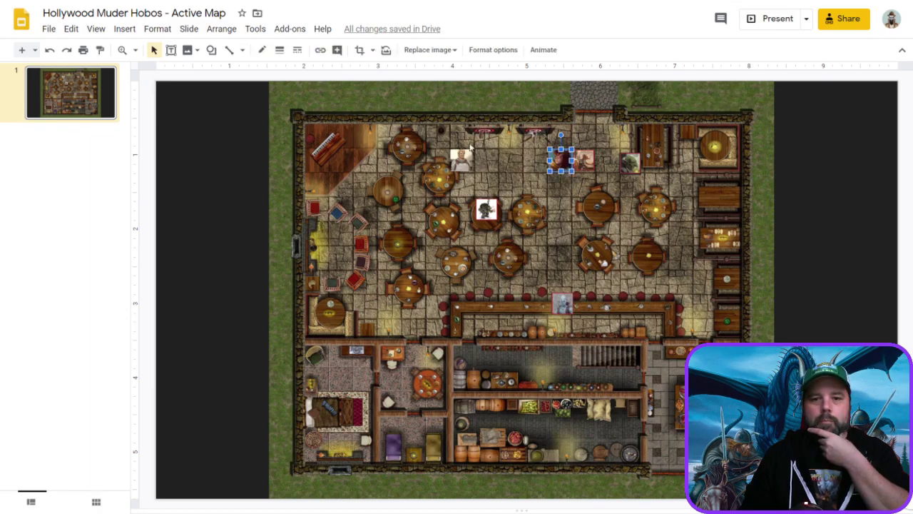
left_click(279, 50)
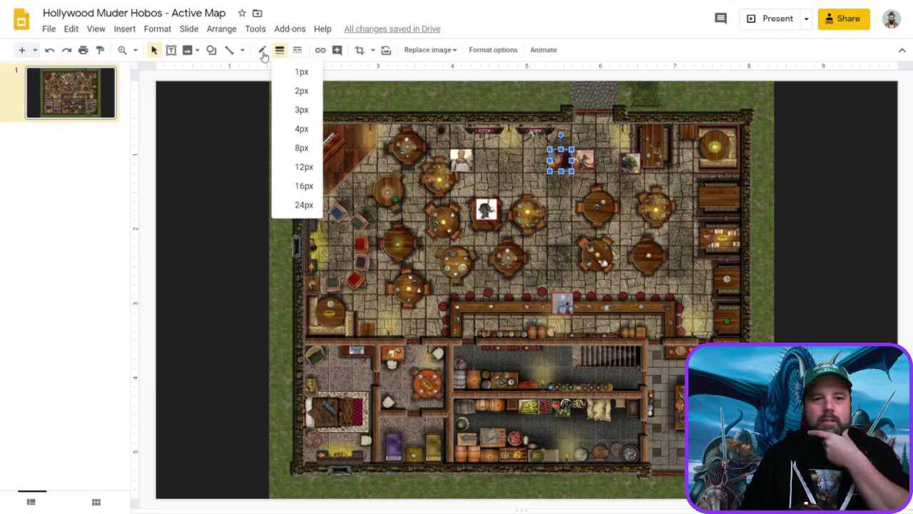
left_click(262, 49)
left_click(386, 91)
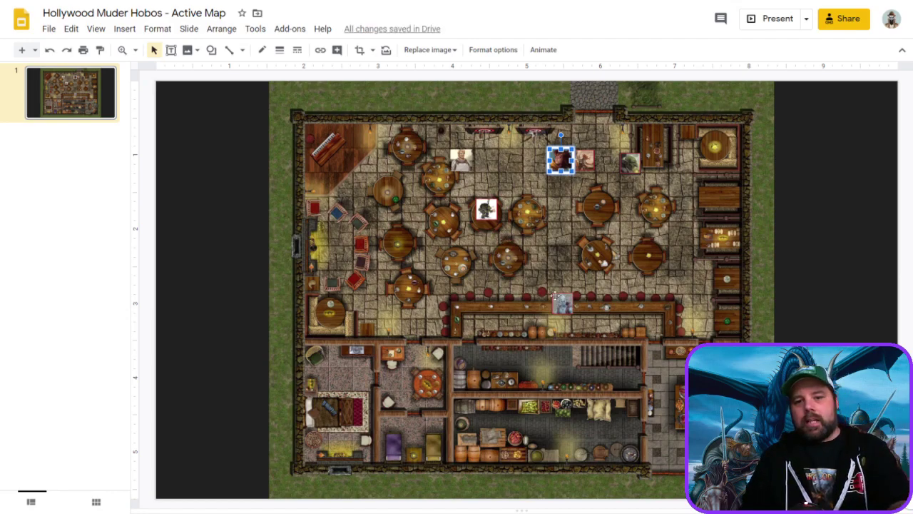
Step: Set a bright green border on the dark figure token standing on the tavern table
left_click(486, 209)
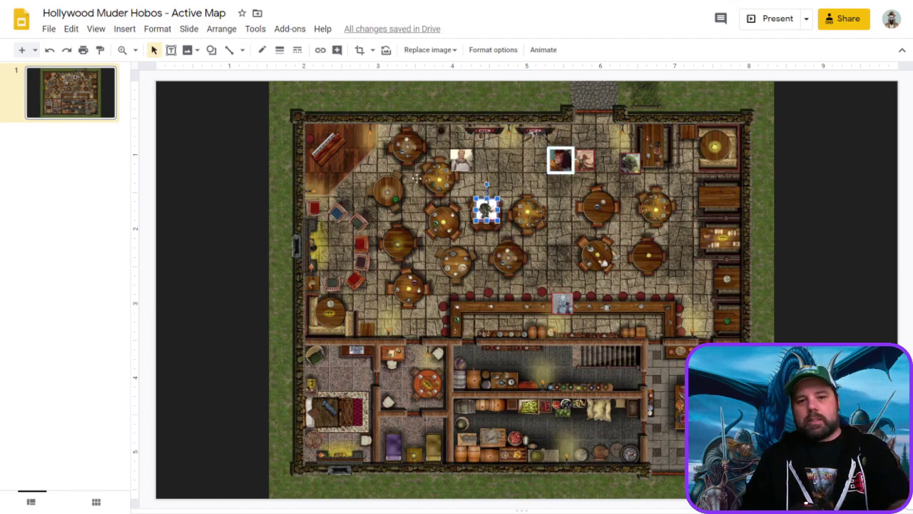
left_click(279, 49)
left_click(262, 49)
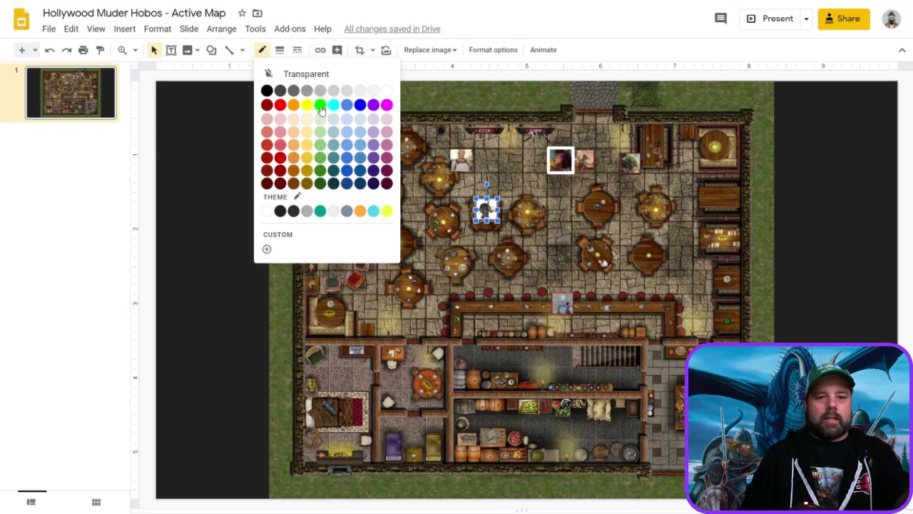
left_click(321, 104)
left_click(350, 233)
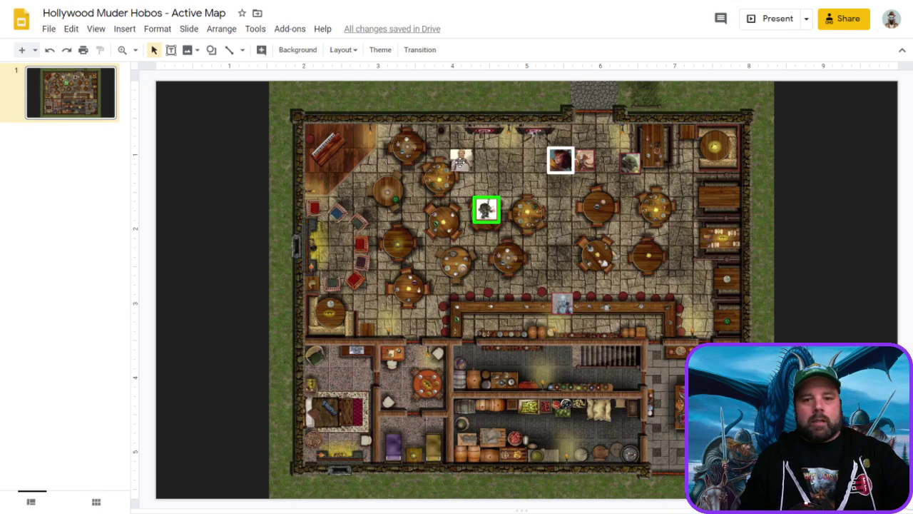
Step: Send the unbordered portrait token beside the upper tables to the back so the map image hides it
left_click(460, 158)
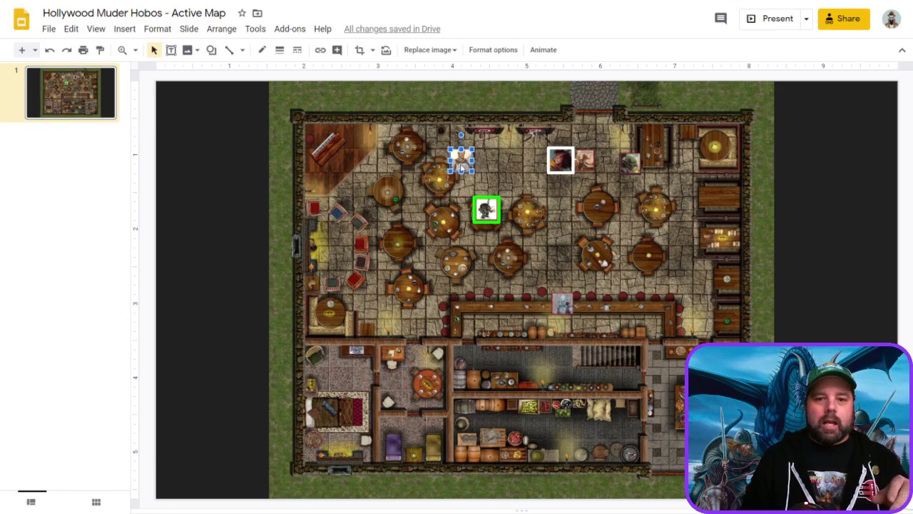
right_click(462, 167)
left_click(464, 165)
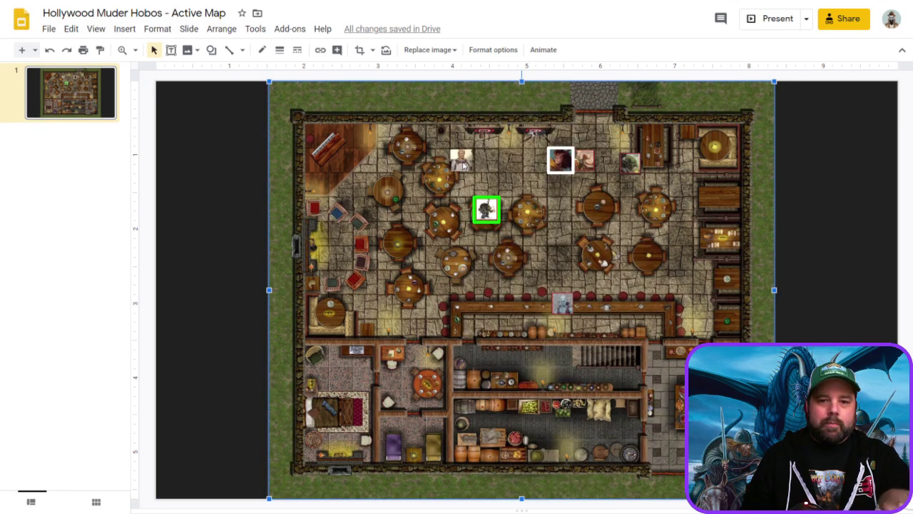
left_click(463, 165)
right_click(463, 166)
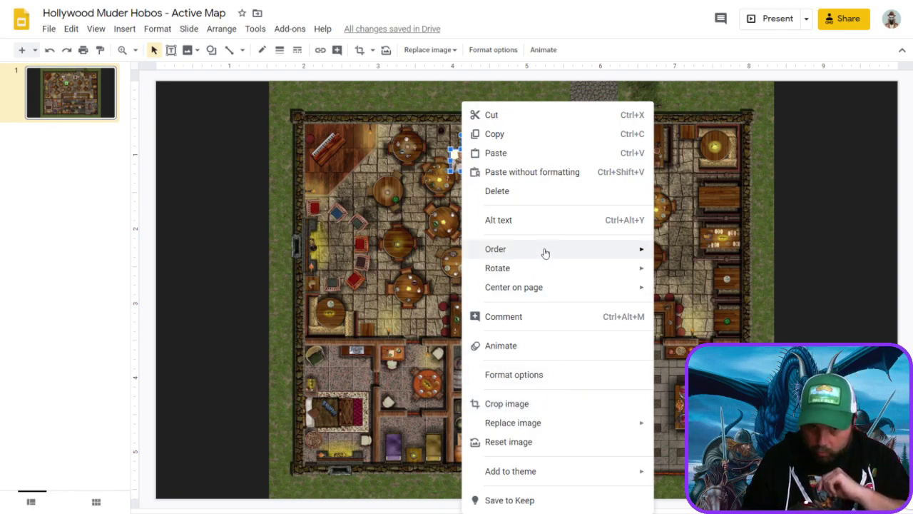
mouse_move(637, 249)
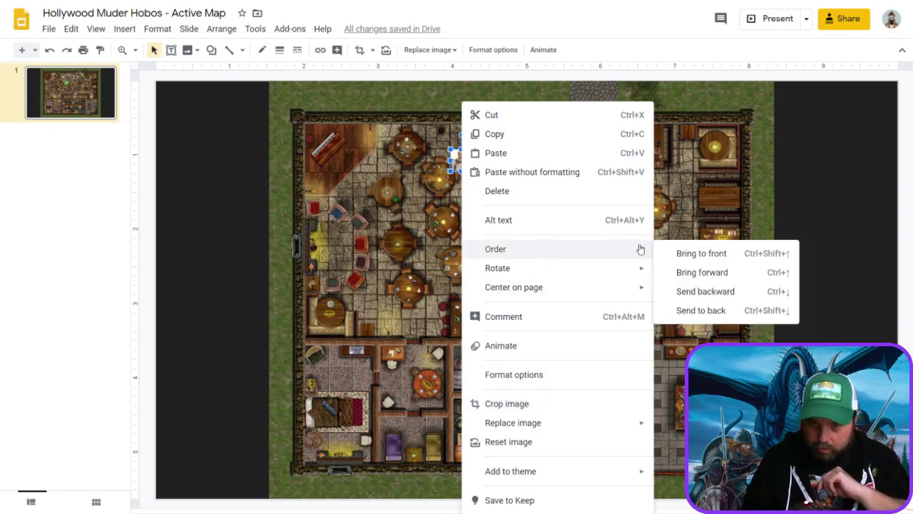
left_click(706, 309)
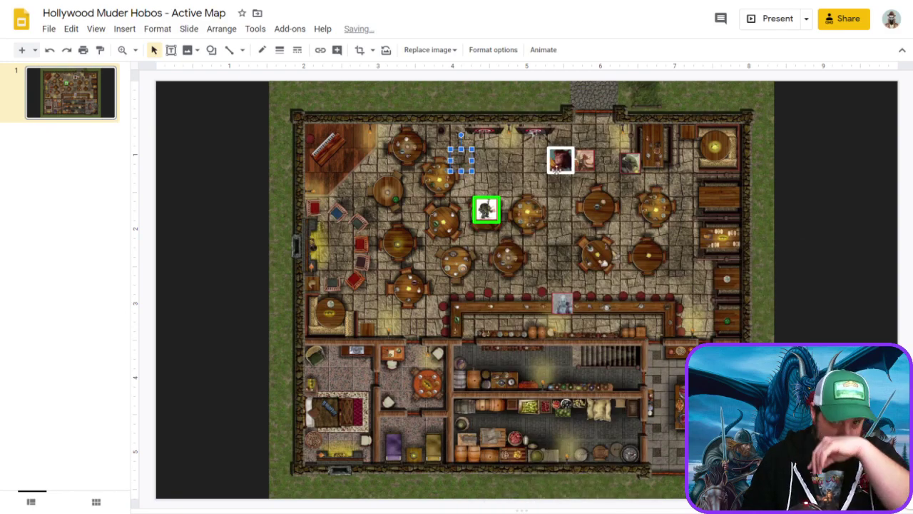
left_click(398, 137)
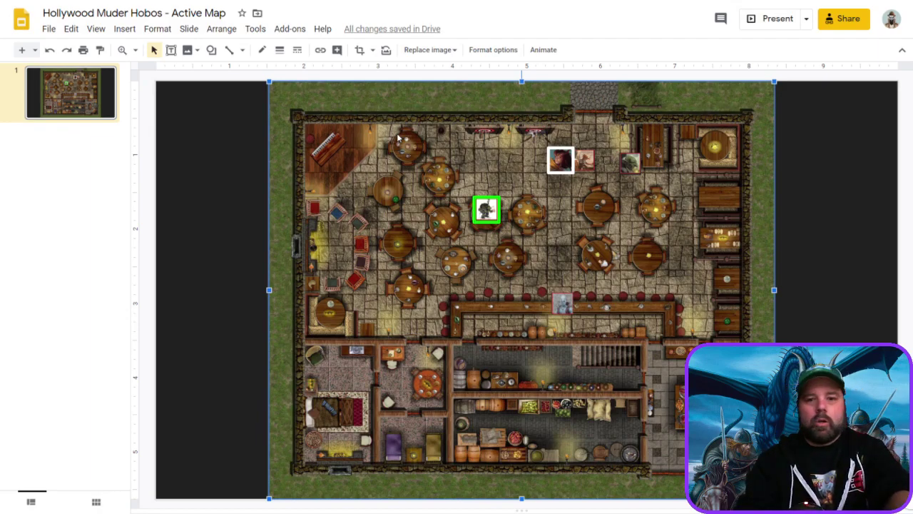
Step: Send the map image to the back to reveal the hidden portrait token, and move the red-bordered token below the white-bordered one between two tables
right_click(458, 106)
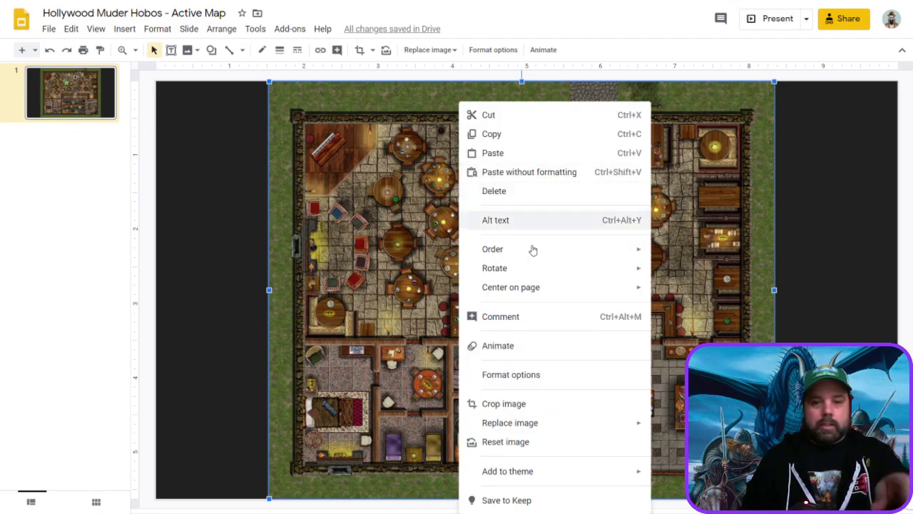
mouse_move(534, 249)
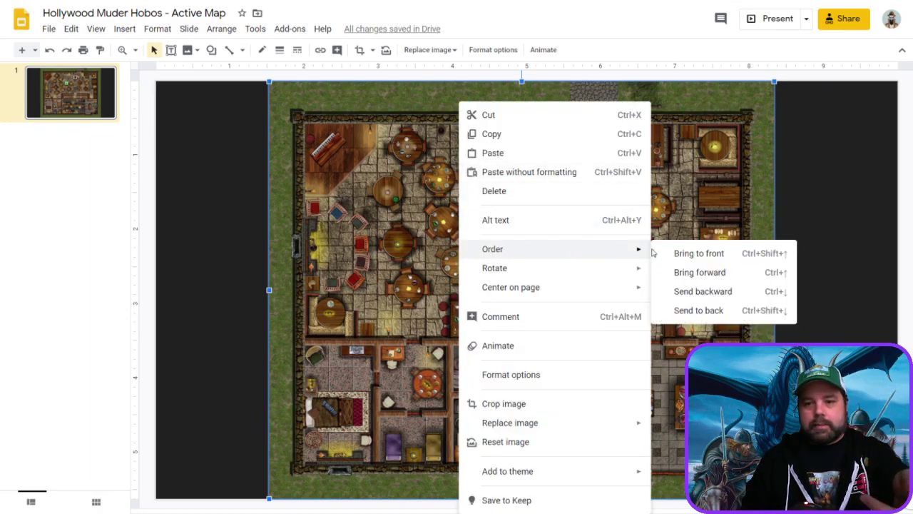
left_click(724, 314)
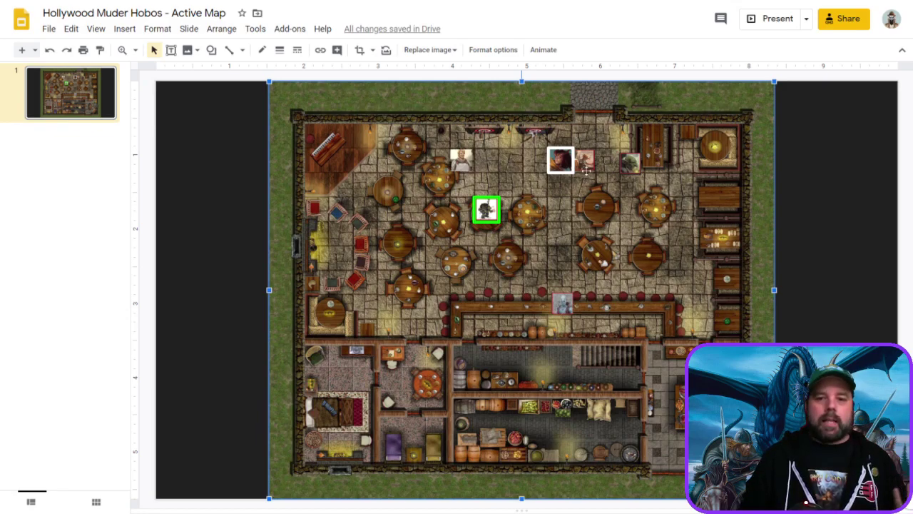
left_click_drag(584, 163, 580, 214)
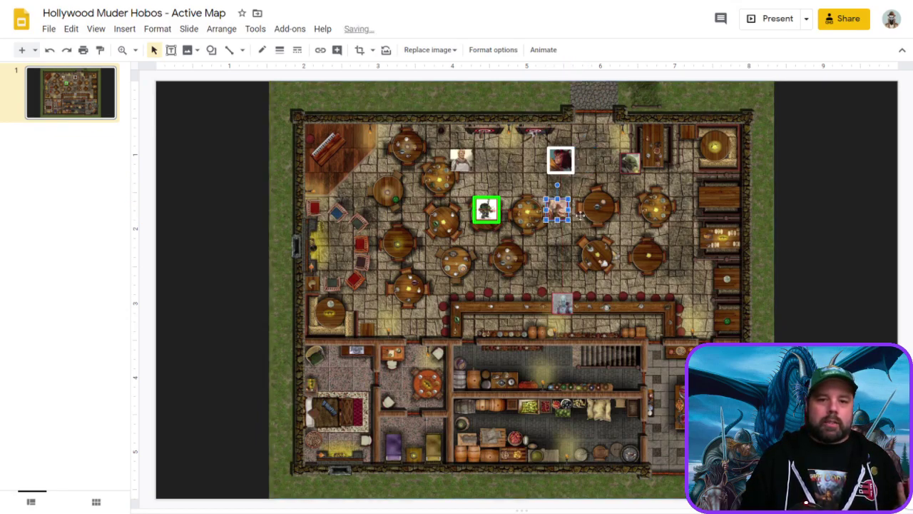
Step: Draw a triangle about 1.5 inches wide, rotate it, and place it as a cone over the tokens with its tip at the moved token
left_click(211, 51)
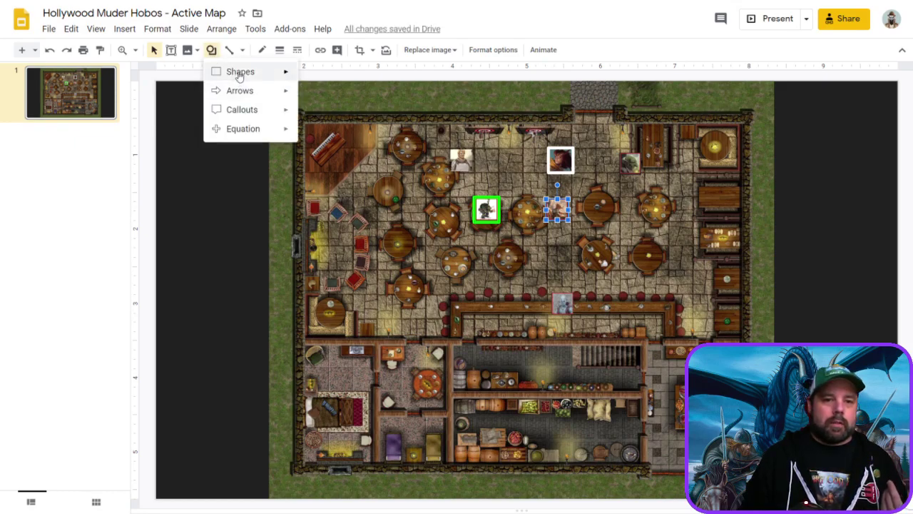
mouse_move(240, 73)
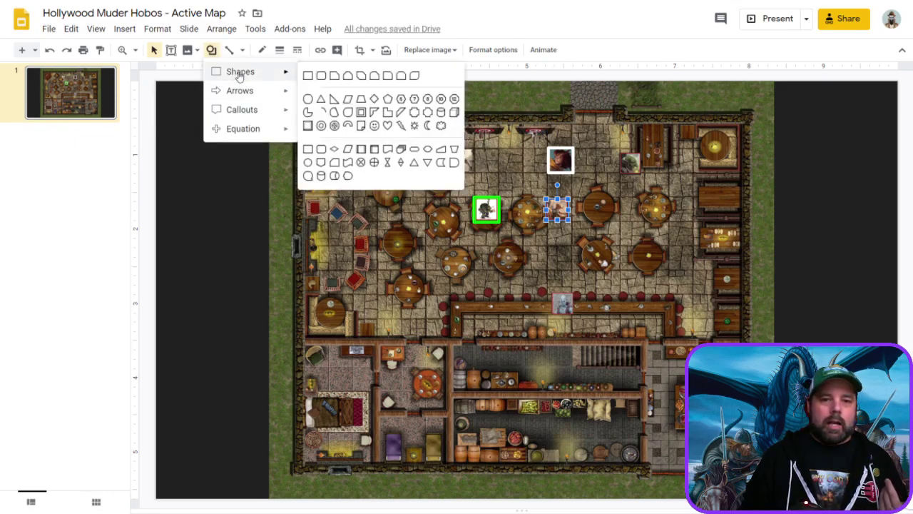
left_click(321, 99)
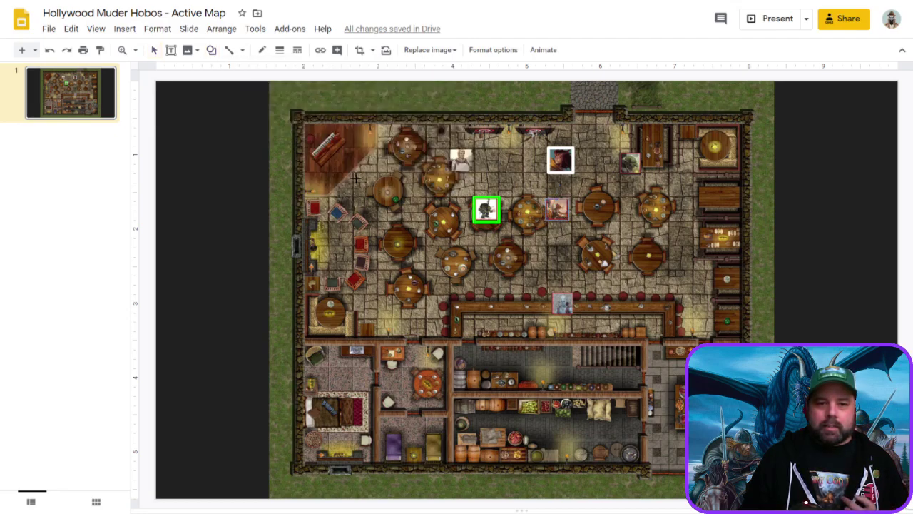
left_click_drag(356, 178, 462, 285)
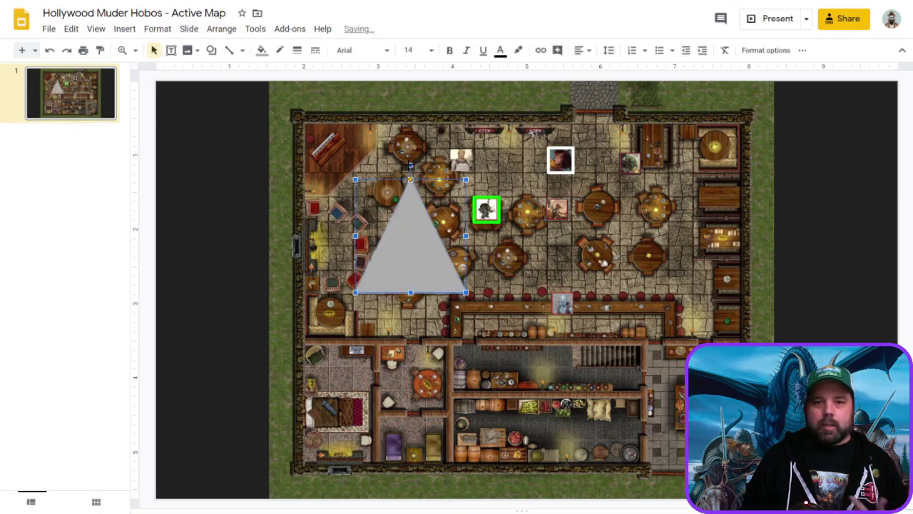
left_click_drag(411, 166, 440, 175)
left_click_drag(398, 229, 493, 177)
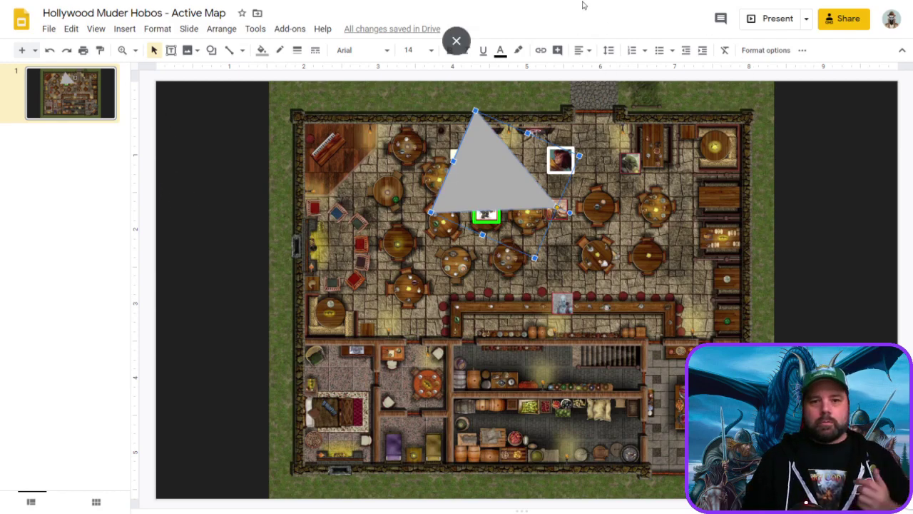
Step: Leave full screen, open the "Active Map - Eberron" presentation from the Slides home page, and view slides 2 and 3
left_click(458, 43)
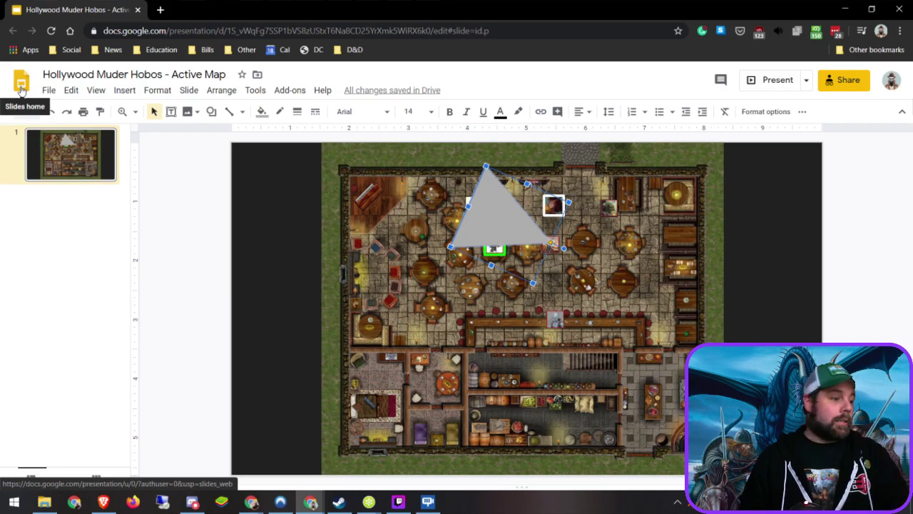
left_click(21, 87)
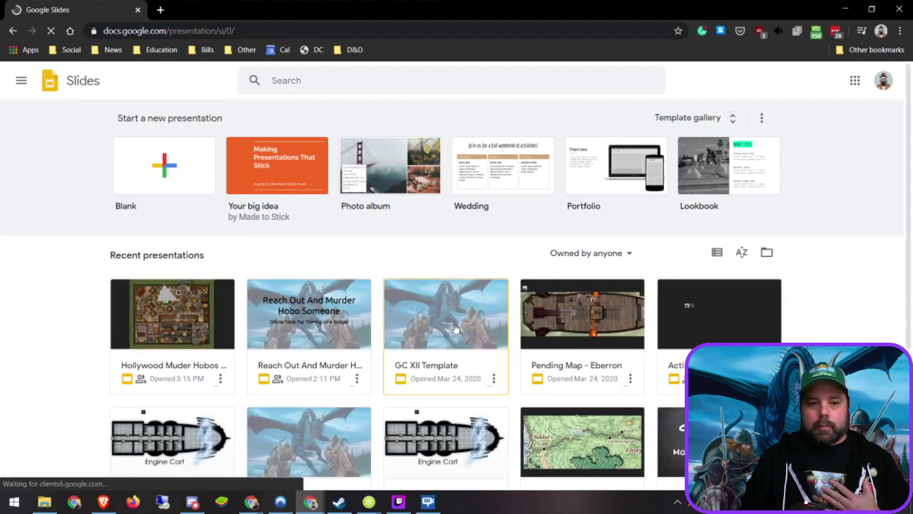
scroll(455, 328, "down", 1)
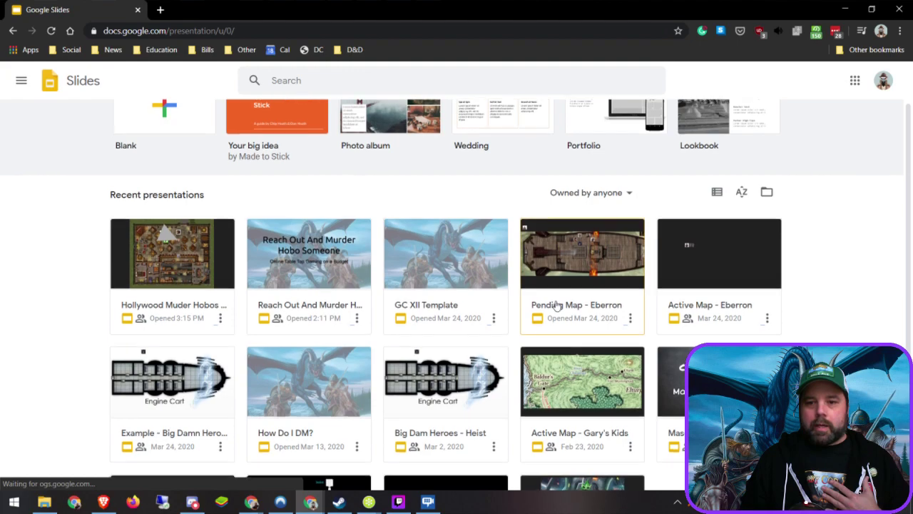
scroll(557, 305, "down", 1)
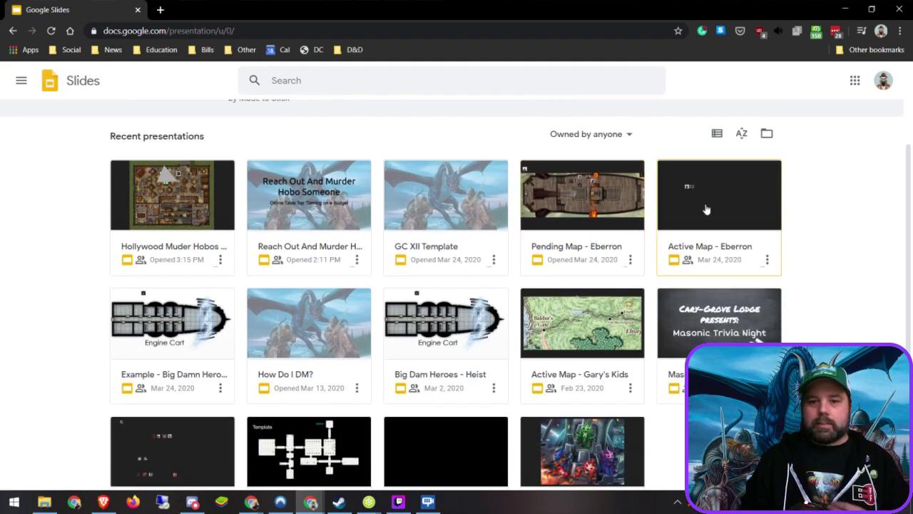
left_click(706, 209)
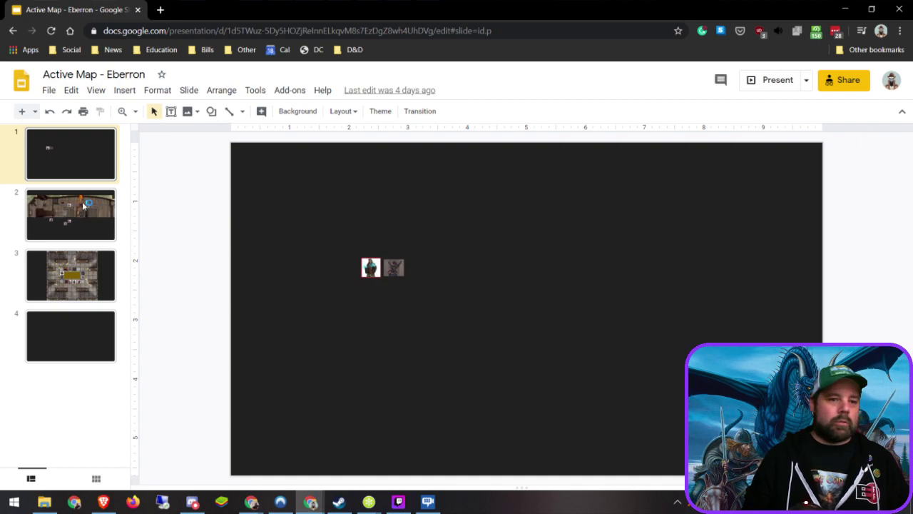
left_click(83, 208)
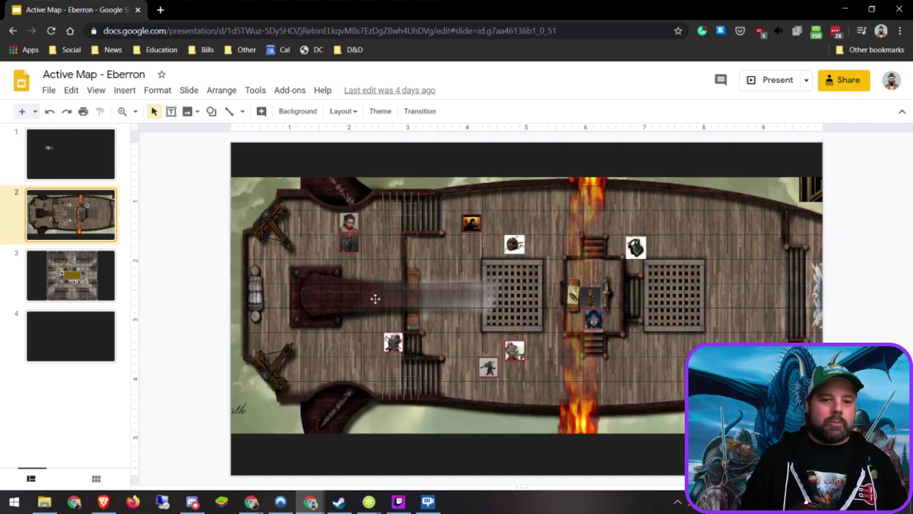
left_click(105, 269)
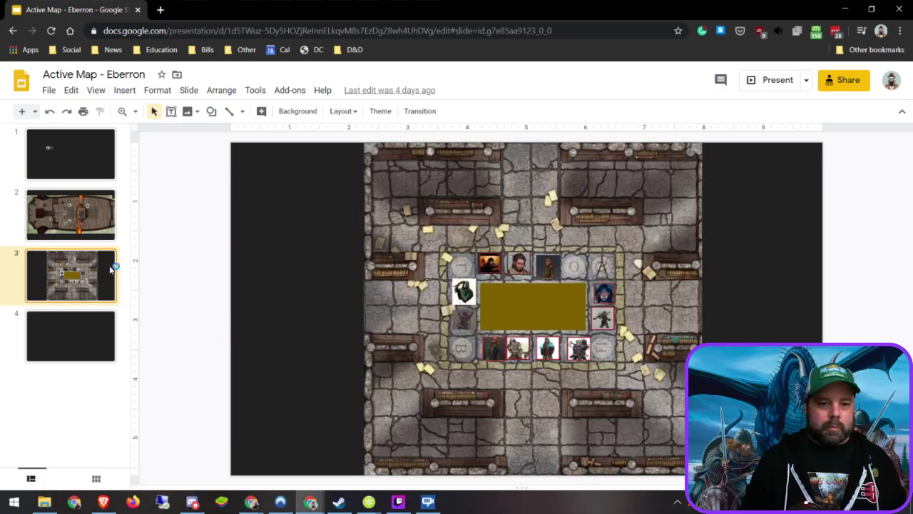
Step: Open the Slides home page in a separate browser tab and load the "Pending Map - Eberron" presentation there
right_click(24, 84)
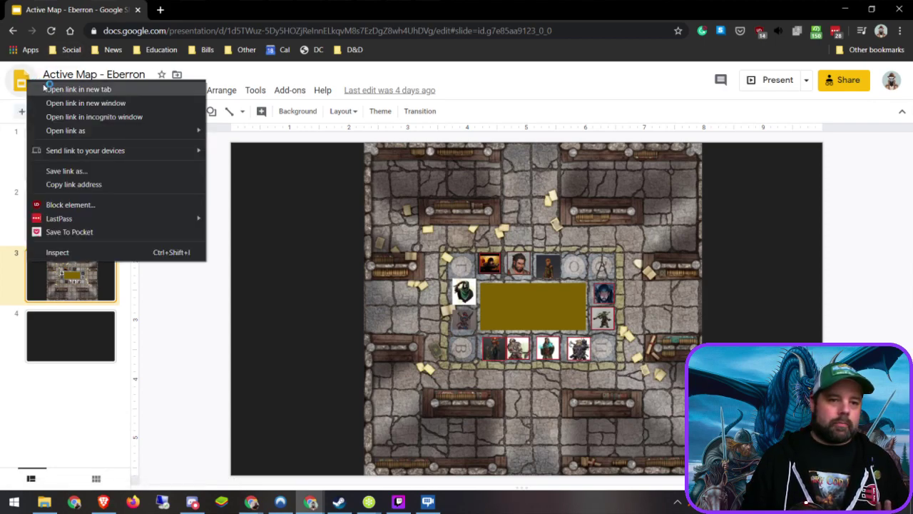
left_click(32, 87)
left_click(183, 9)
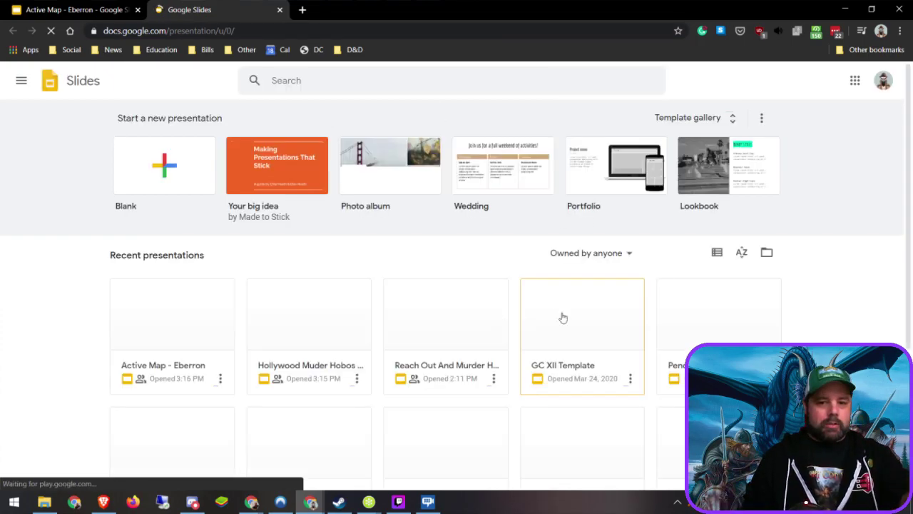
left_click(663, 305)
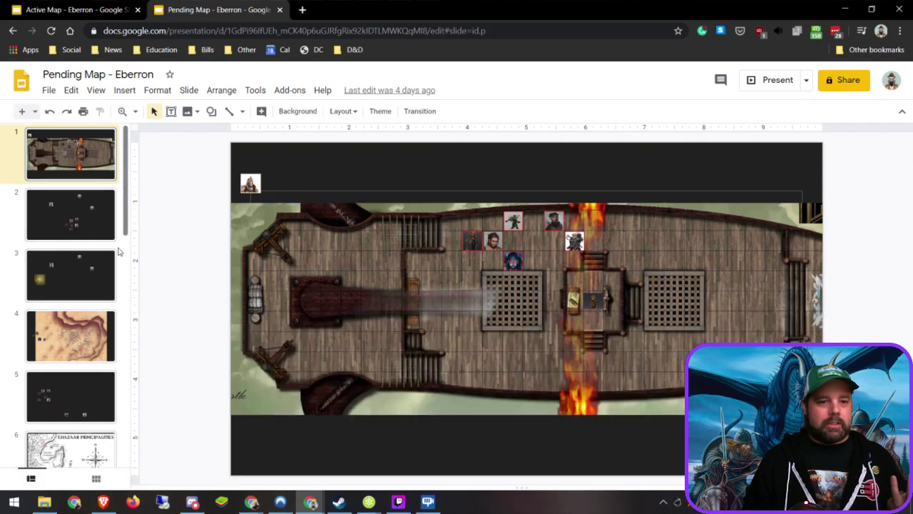
Step: Copy the forest map on slide 11 of "Pending Map - Eberron" into "Active Map - Eberron" after slide 4, without linking it
scroll(138, 345, "down", 10)
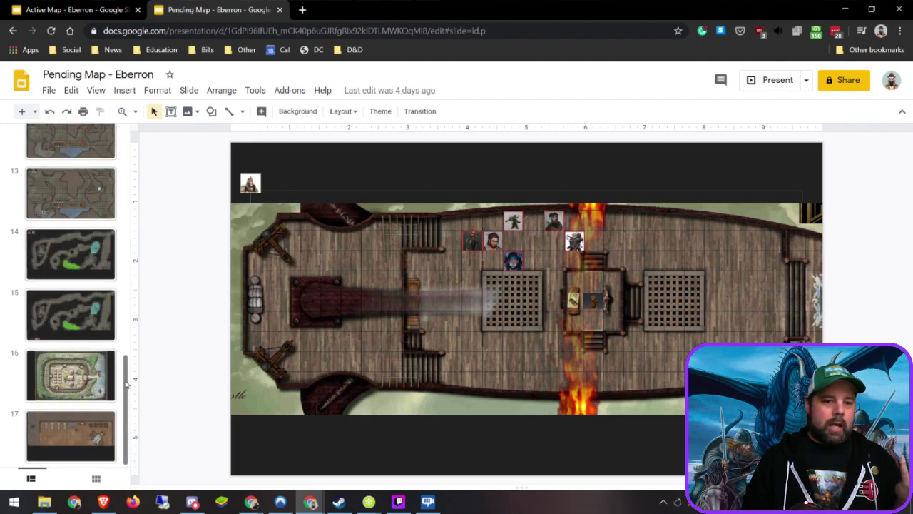
left_click_drag(129, 392, 132, 333)
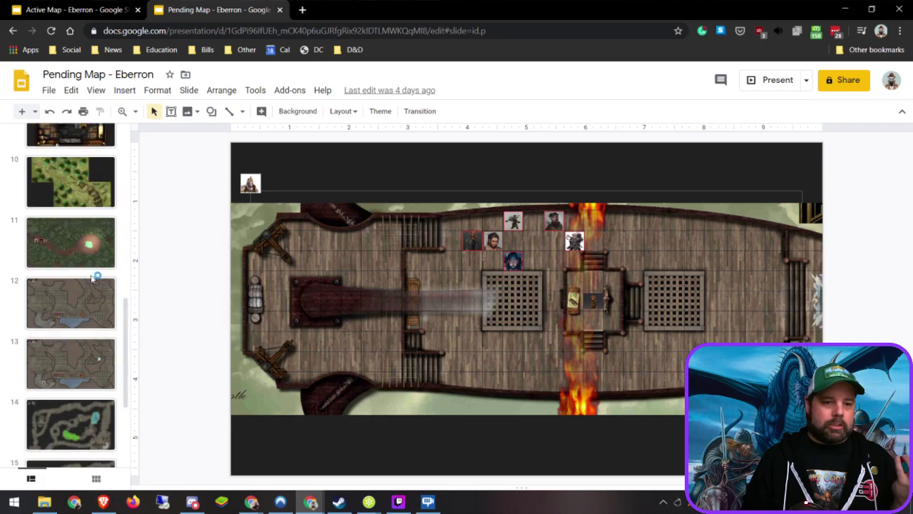
left_click(64, 243)
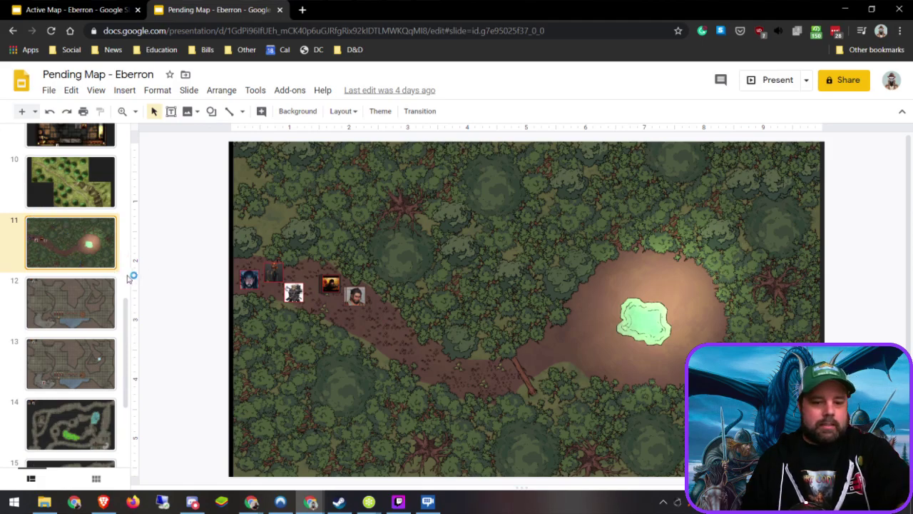
left_click(91, 11)
left_click(90, 316)
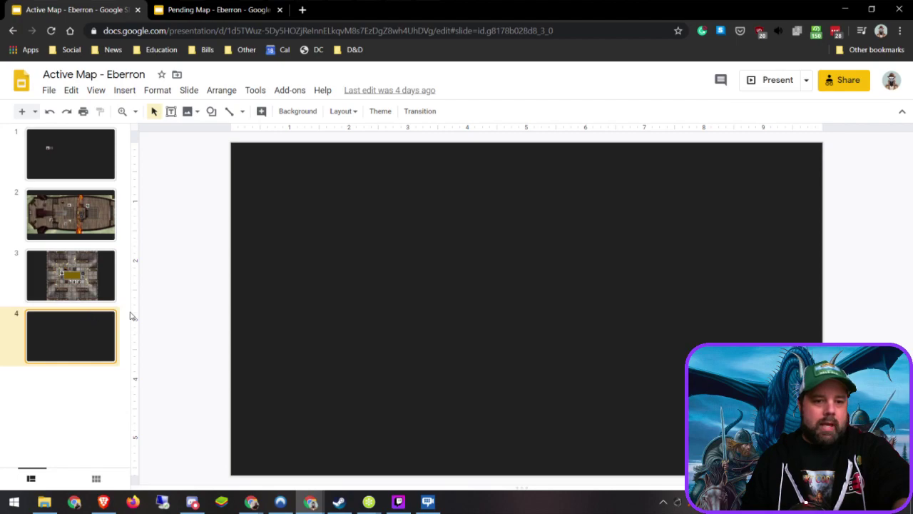
key("ctrl+m")
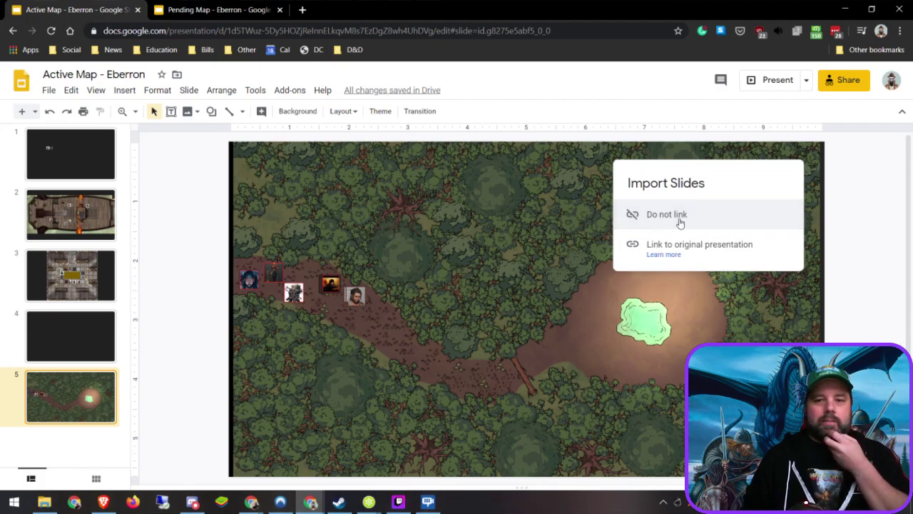
left_click(678, 215)
Step: Return to "Pending Map - Eberron" and compare the plain cave map on slide 12 with the annotated version on slide 13
left_click(187, 10)
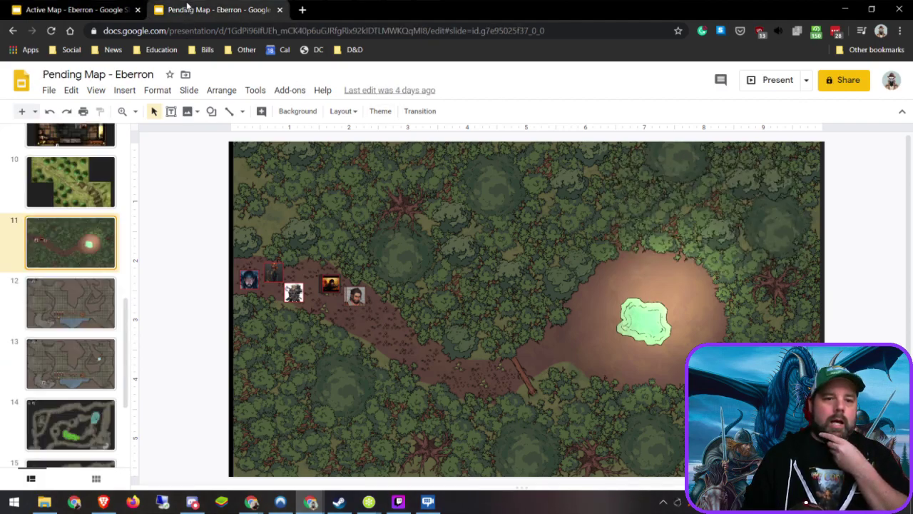
scroll(86, 305, "down", 1)
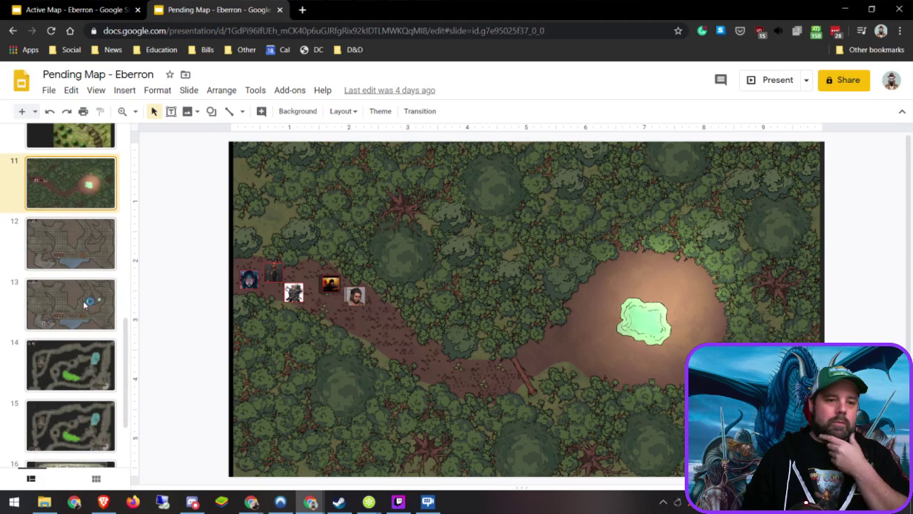
left_click(64, 253)
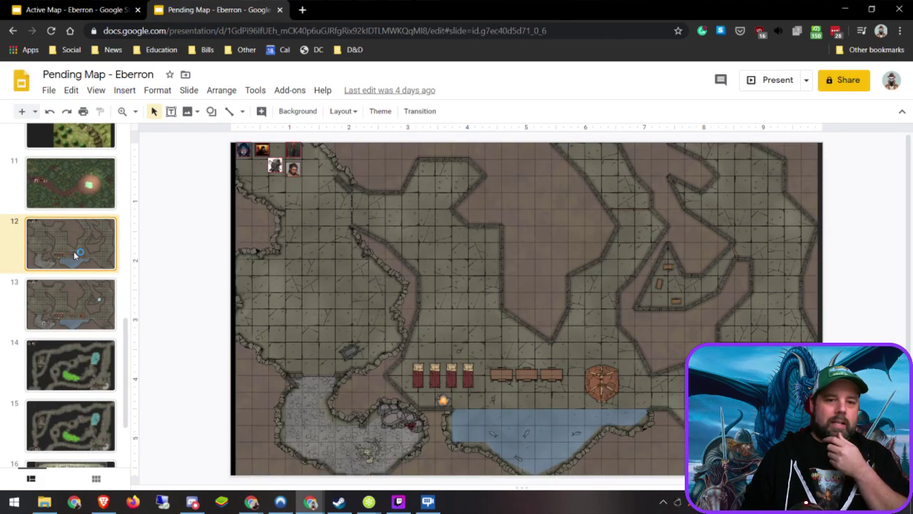
left_click(66, 304)
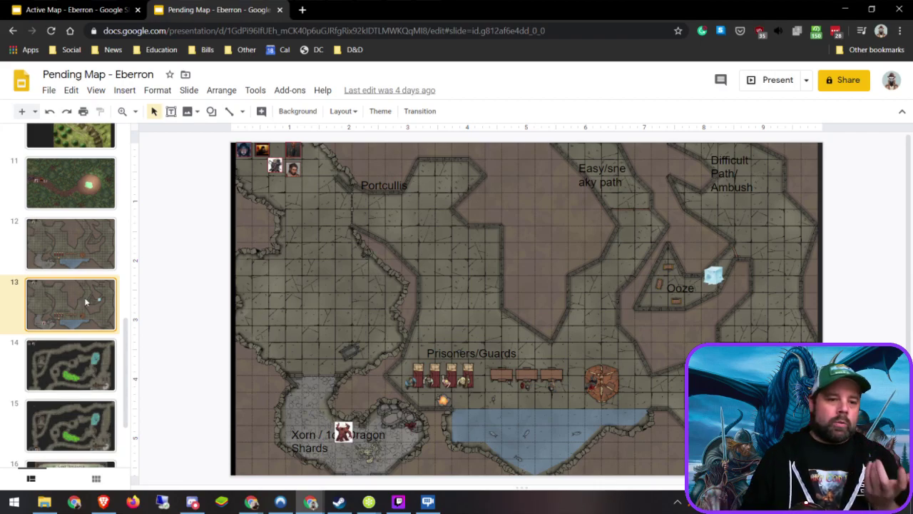
left_click(69, 240)
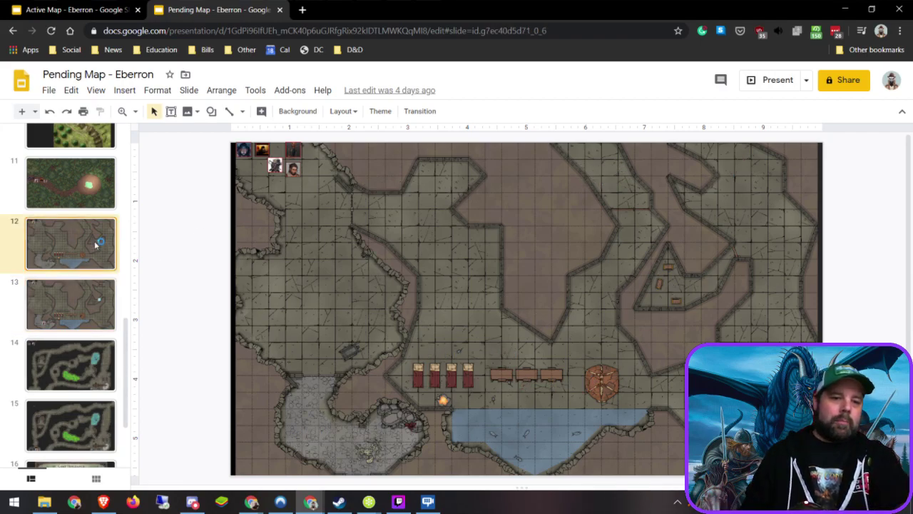
Step: Copy the red horned monster token from the "Xorn" area on slide 13 onto the matching cave map on slide 12
left_click(82, 300)
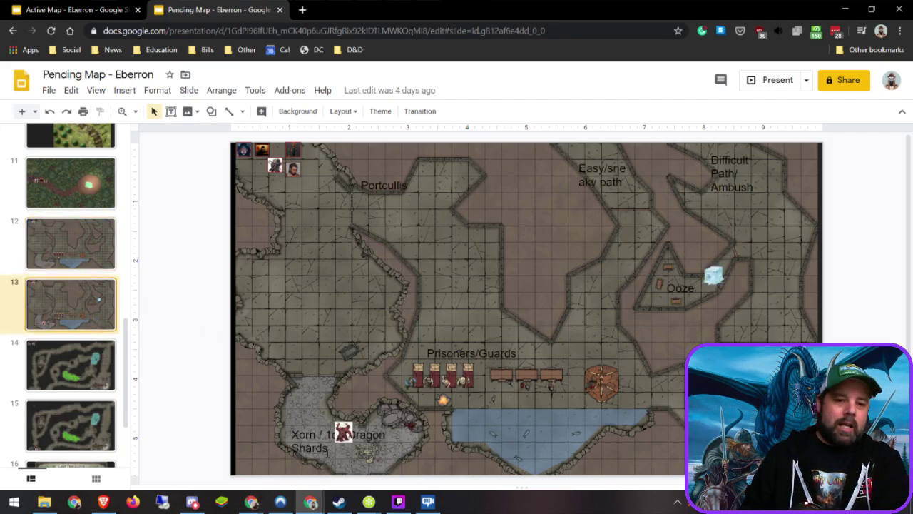
left_click(344, 430)
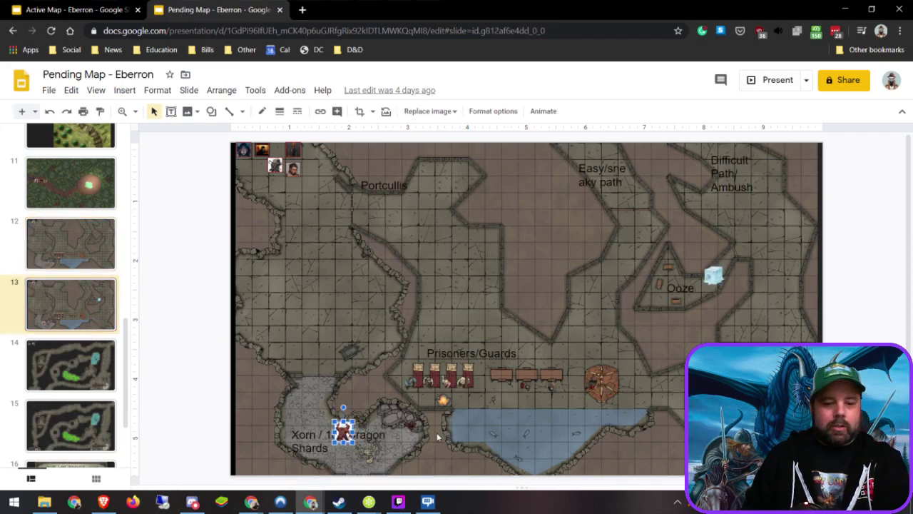
left_click(70, 242)
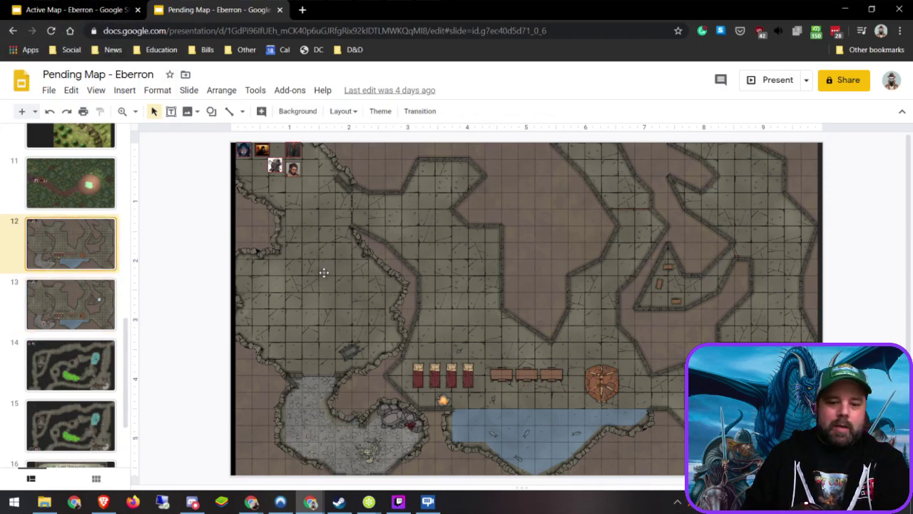
key("ctrl+v")
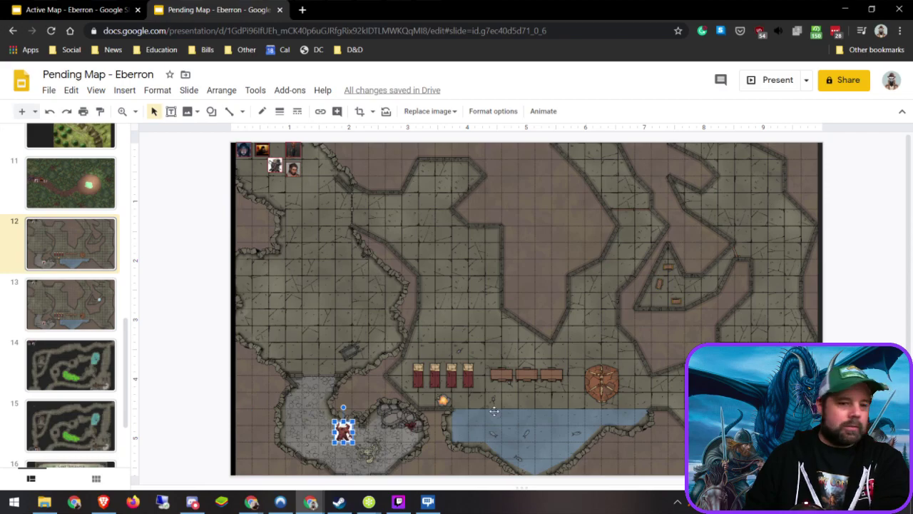
Step: Enlarge the speaker notes area beneath the annotated cave map on slide 13 and place the cursor in its notes
left_click(71, 305)
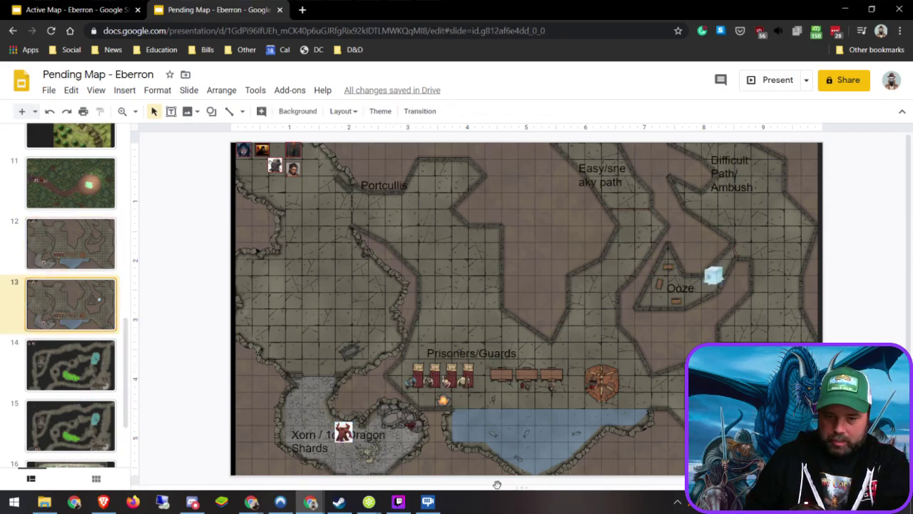
scroll(481, 379, "down", 3)
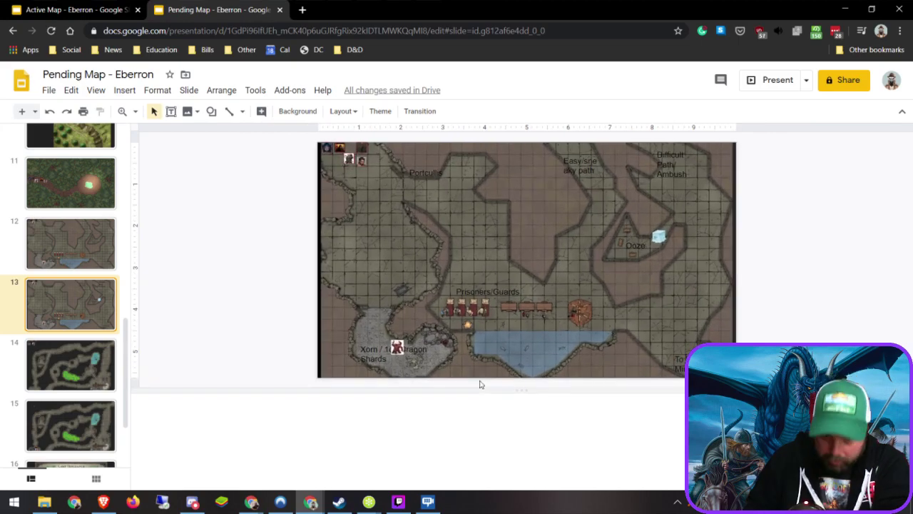
left_click(433, 417)
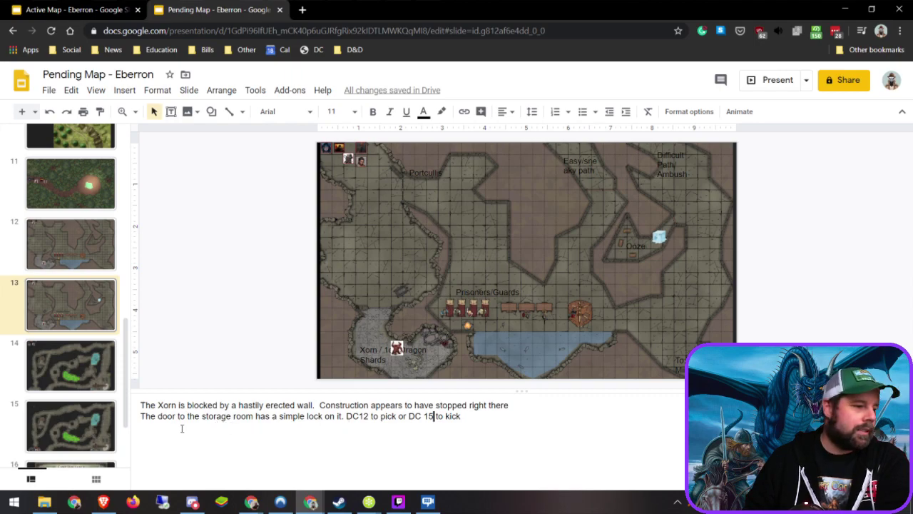
Step: Check slide 14 and the plain cave map on slide 12 for speaker notes
left_click(103, 368)
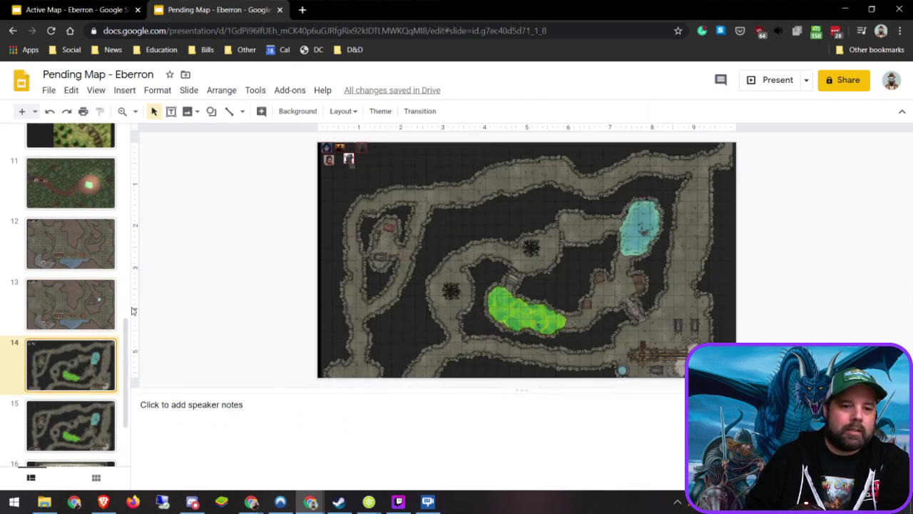
left_click(72, 252)
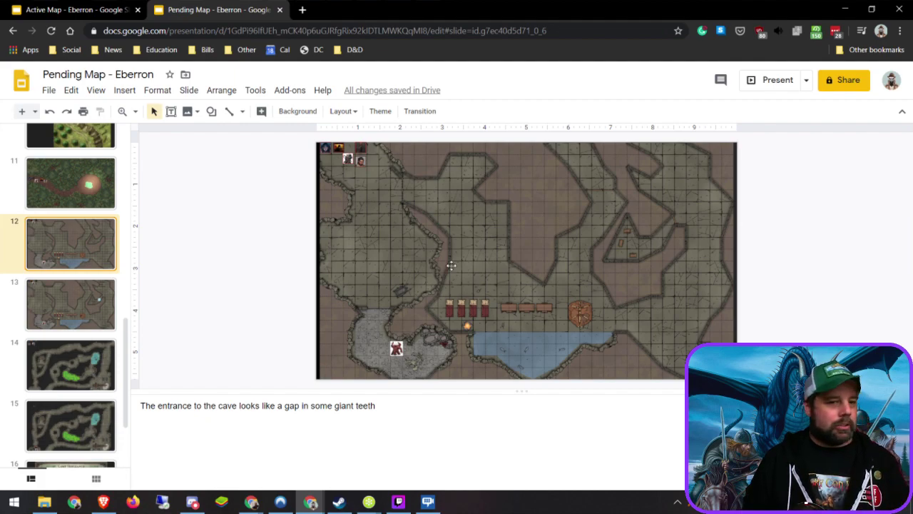
left_click(74, 196)
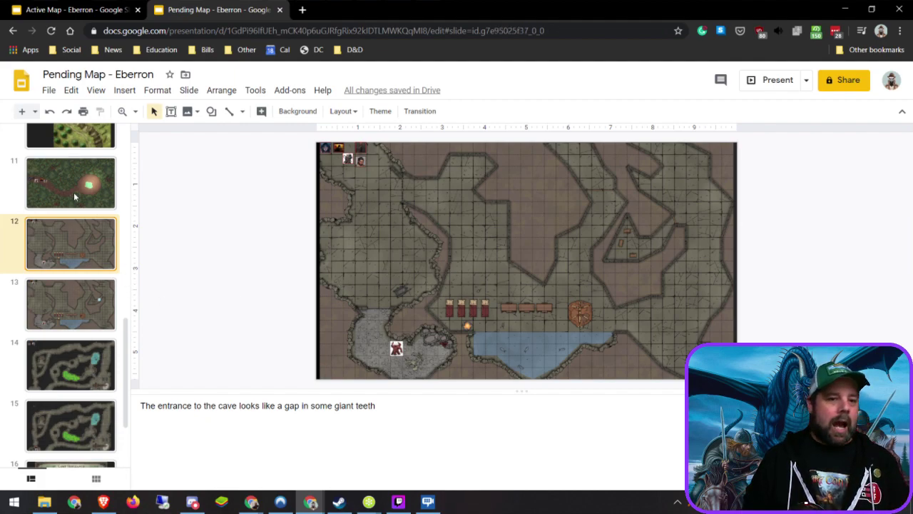
left_click(79, 251)
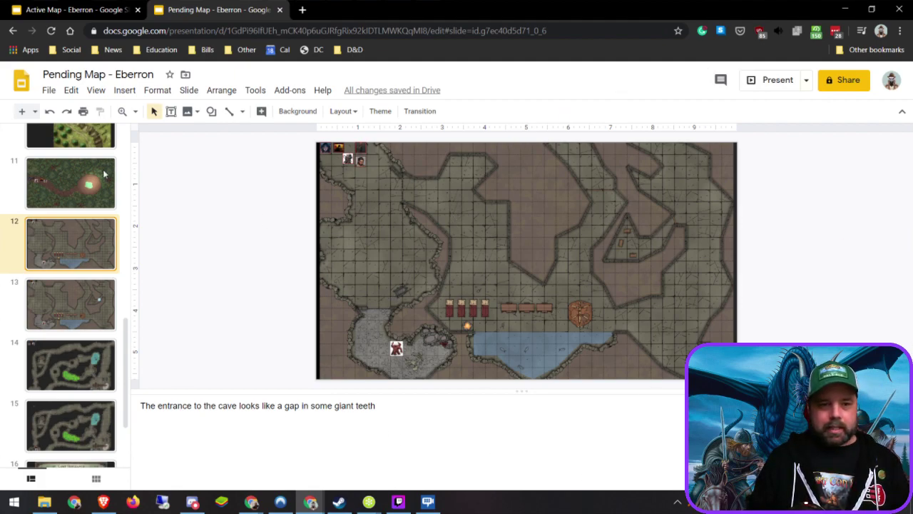
Step: View the woodland path map on slide 10 and select the faded token on the dark interior map on slide 9
scroll(64, 236, "up", 3)
left_click(79, 238)
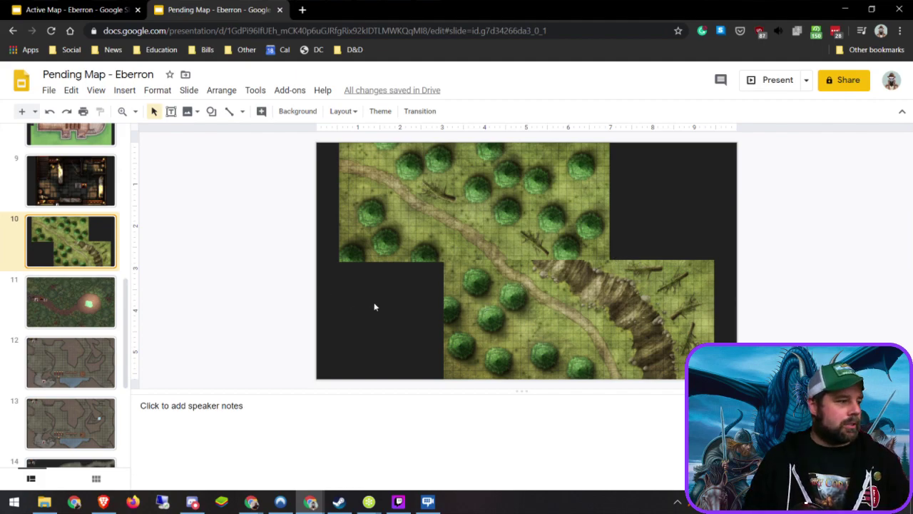
left_click(80, 187)
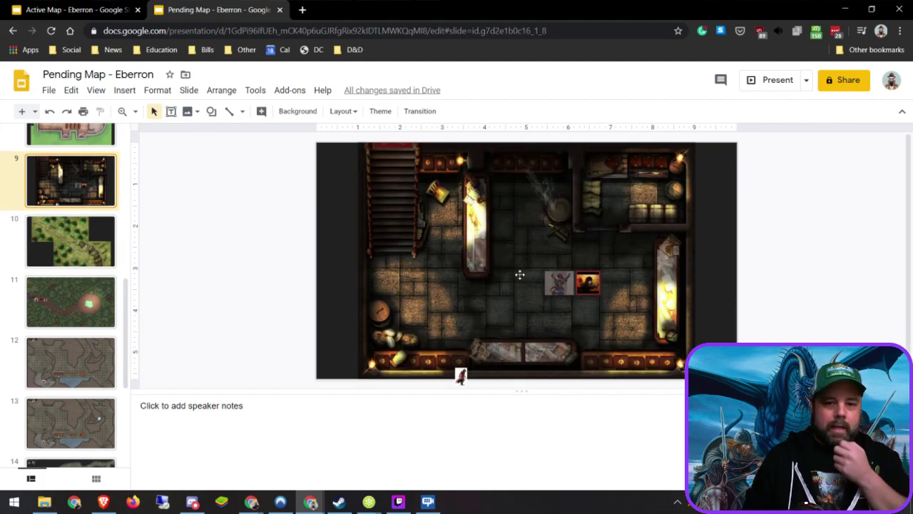
left_click(557, 286)
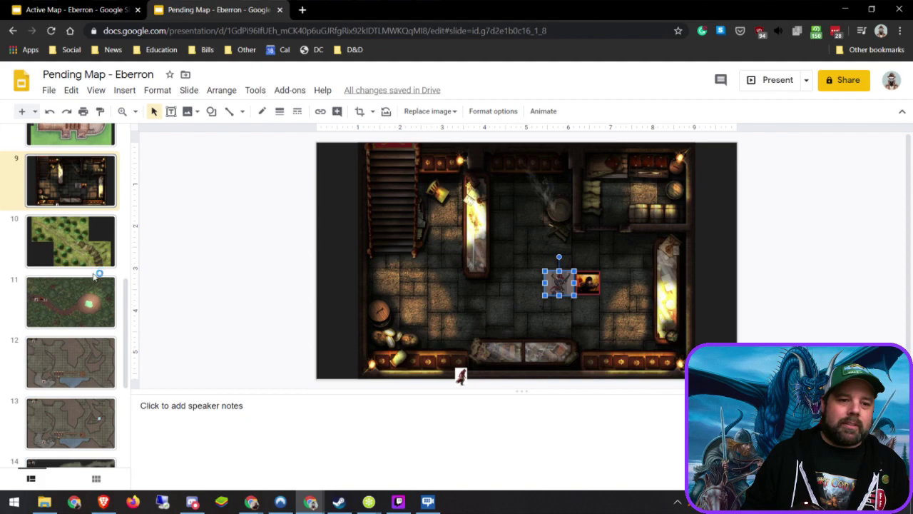
Step: Select the five character tokens on the forest path of slide 11 and enlarge them together
left_click(56, 305)
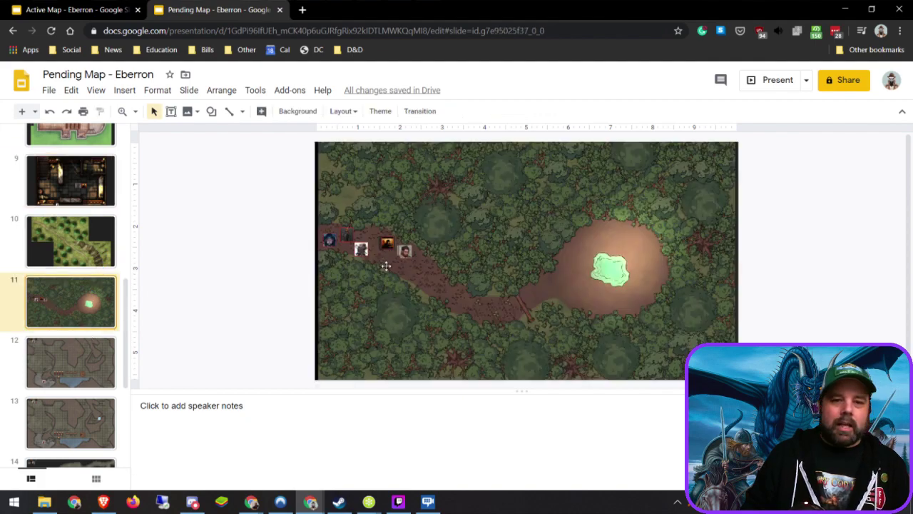
left_click(404, 250)
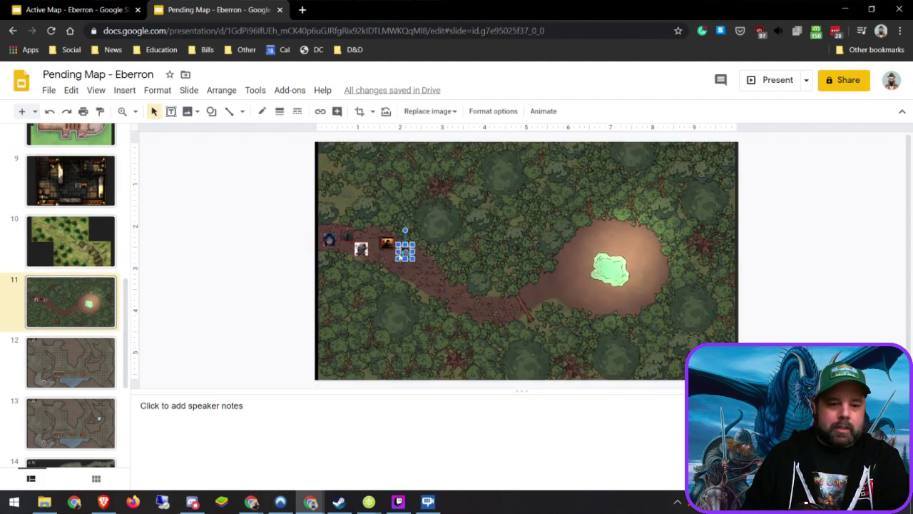
left_click(386, 242, "shift")
left_click(361, 248, "shift")
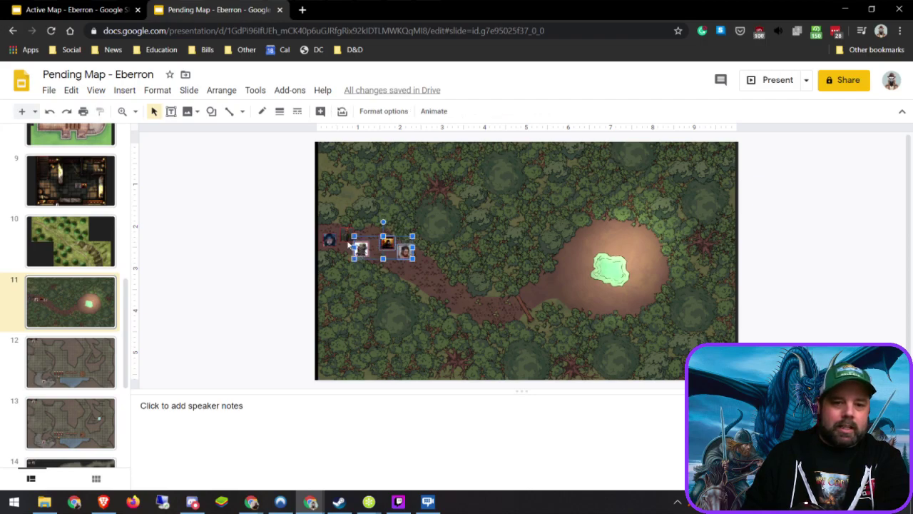
left_click(346, 241, "shift")
left_click(329, 241, "shift")
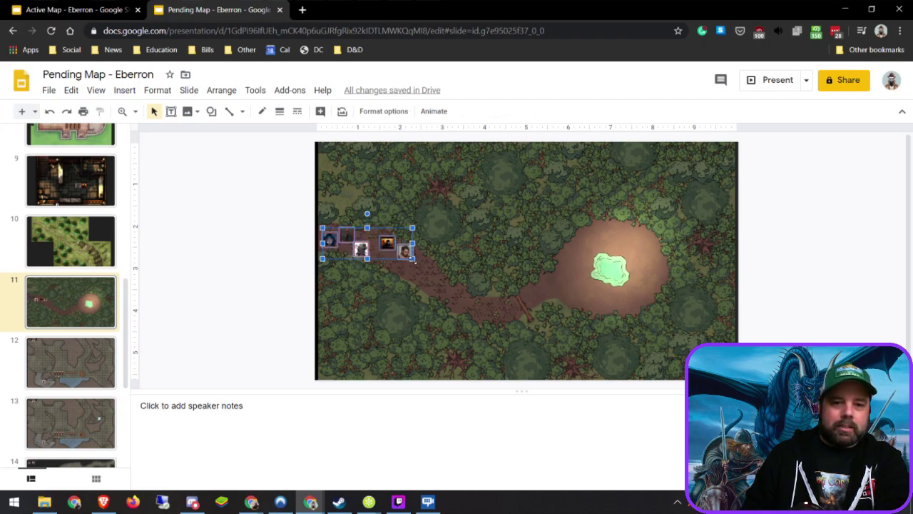
left_click_drag(416, 264, 438, 248)
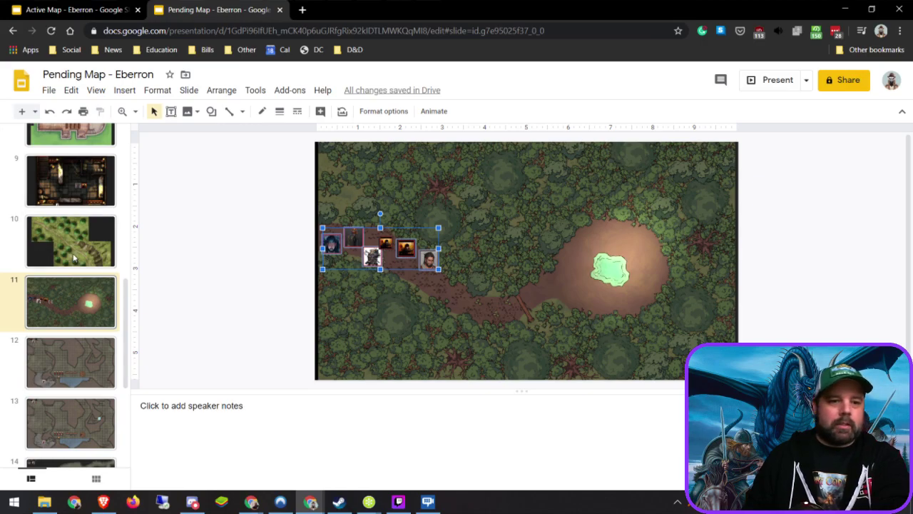
Step: Look through the prepared slides, including the church map on slide 8 and the "Lhazaar Principalities" map on slide 6
scroll(84, 321, "up", 3)
left_click(84, 320)
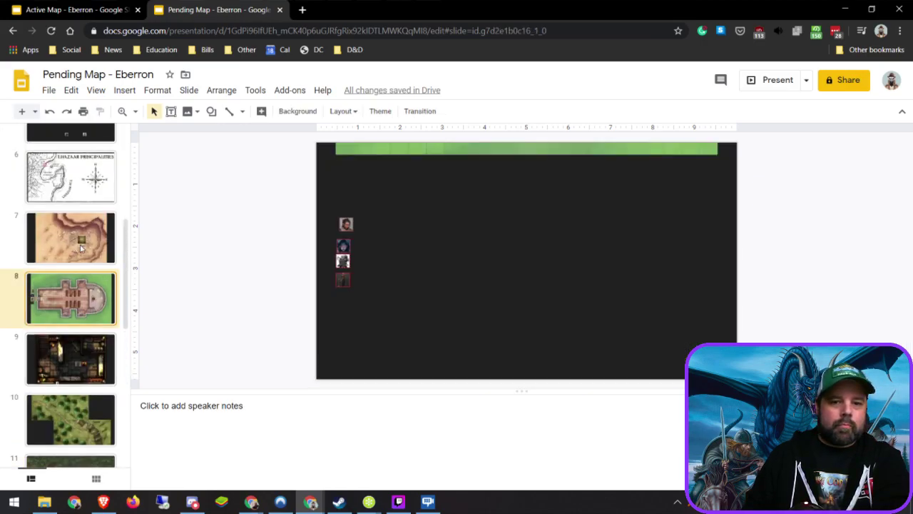
scroll(94, 307, "up", 1)
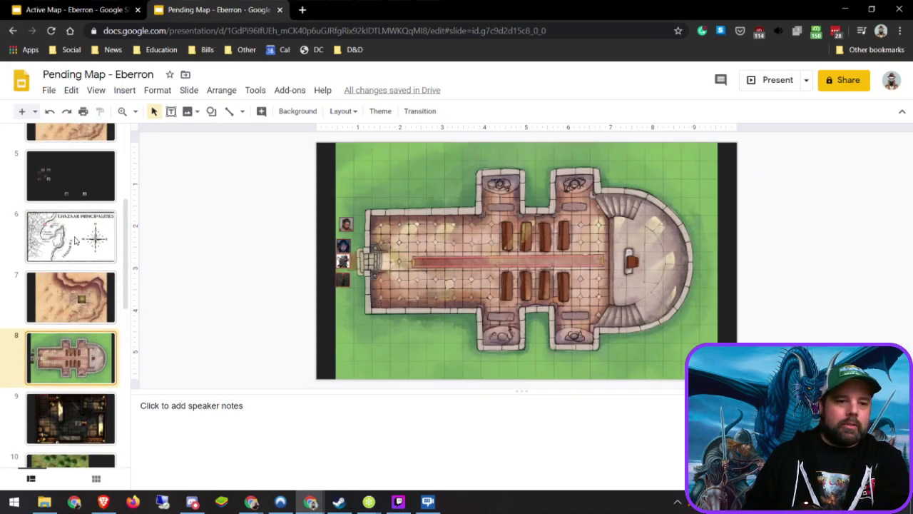
left_click(77, 241)
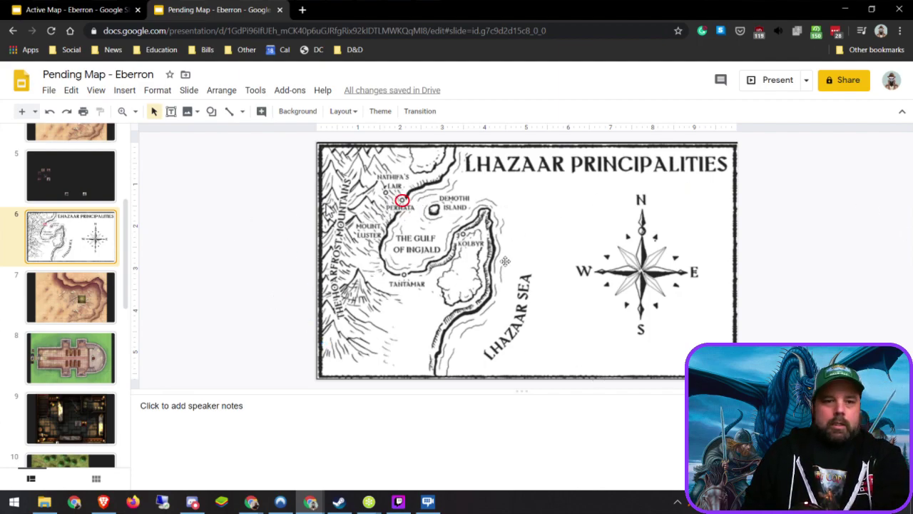
scroll(91, 303, "down", 1)
scroll(91, 302, "down", 3)
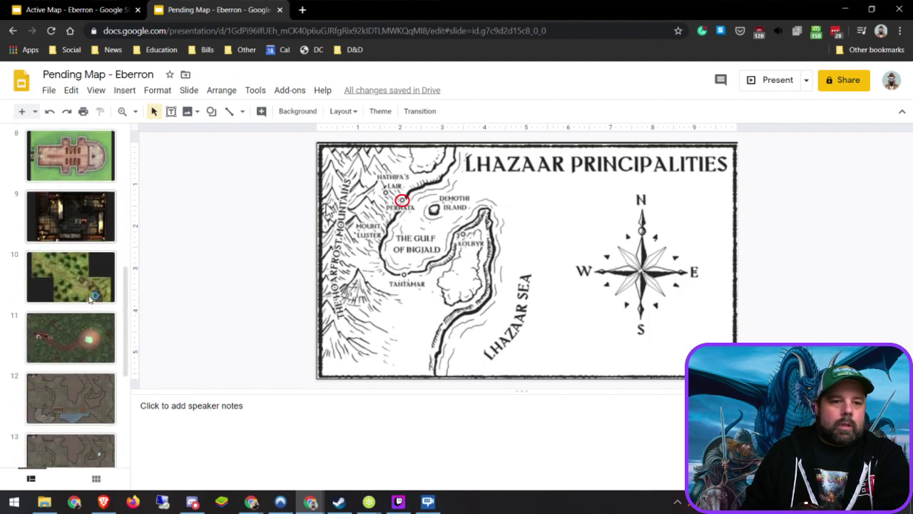
scroll(78, 289, "up", 7)
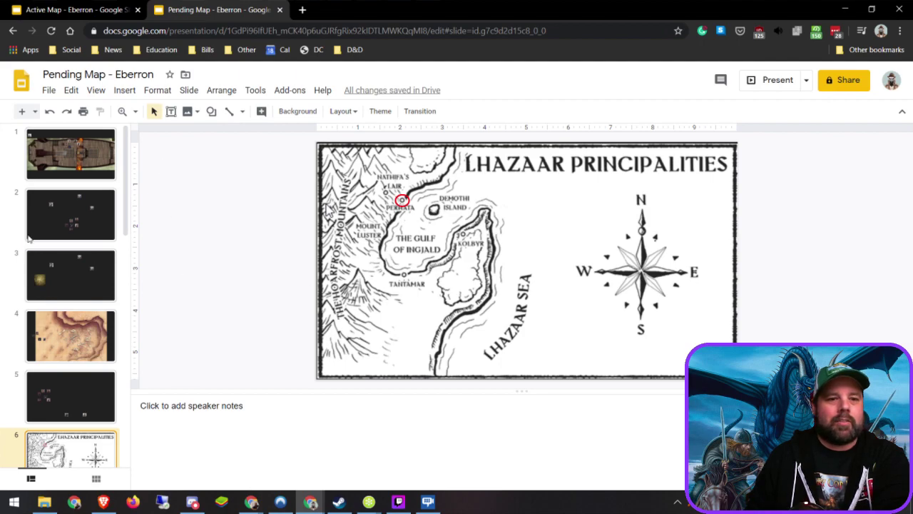
scroll(68, 285, "down", 5)
scroll(67, 289, "down", 4)
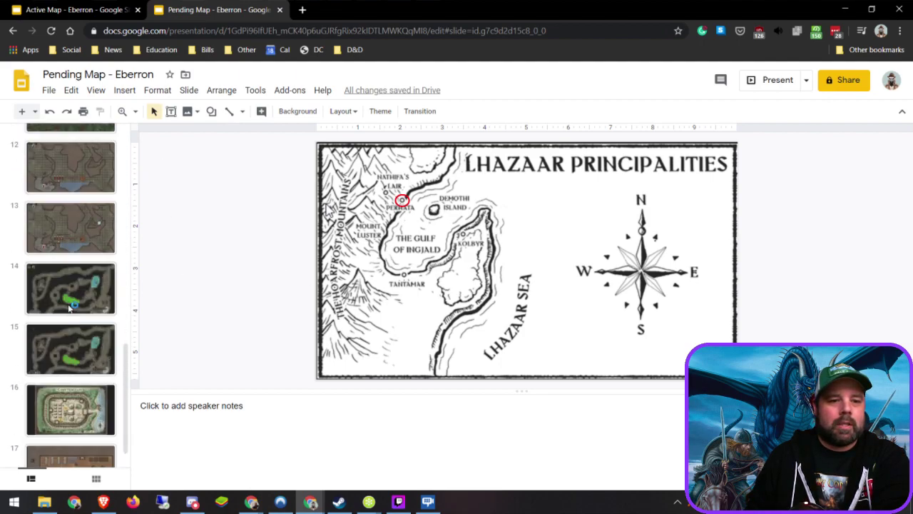
Step: Revisit the cave maps on slides 13 and 12, and shrink the speaker notes area to enlarge the slide 12 view
left_click(76, 226)
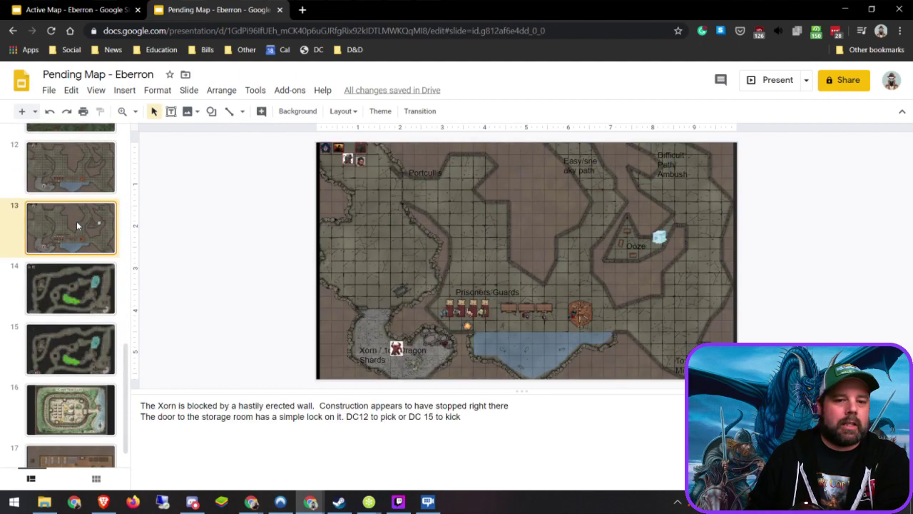
left_click(63, 167)
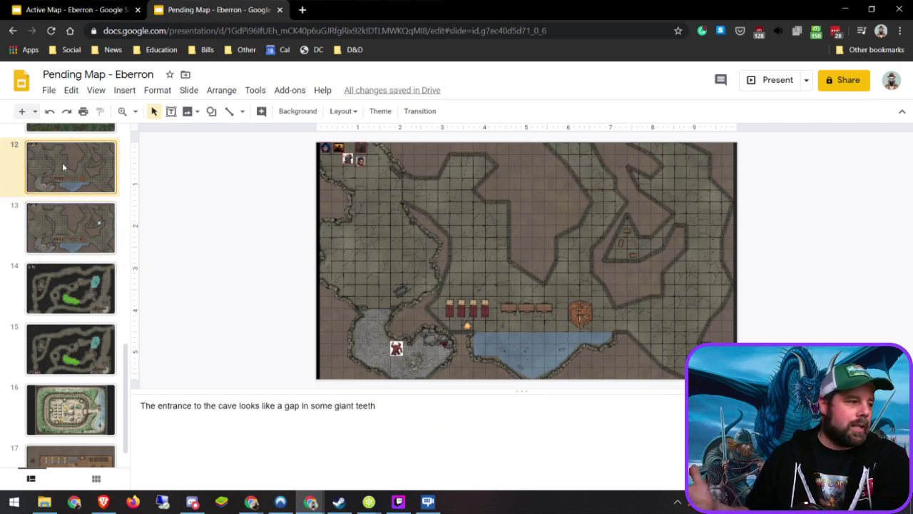
left_click(62, 163)
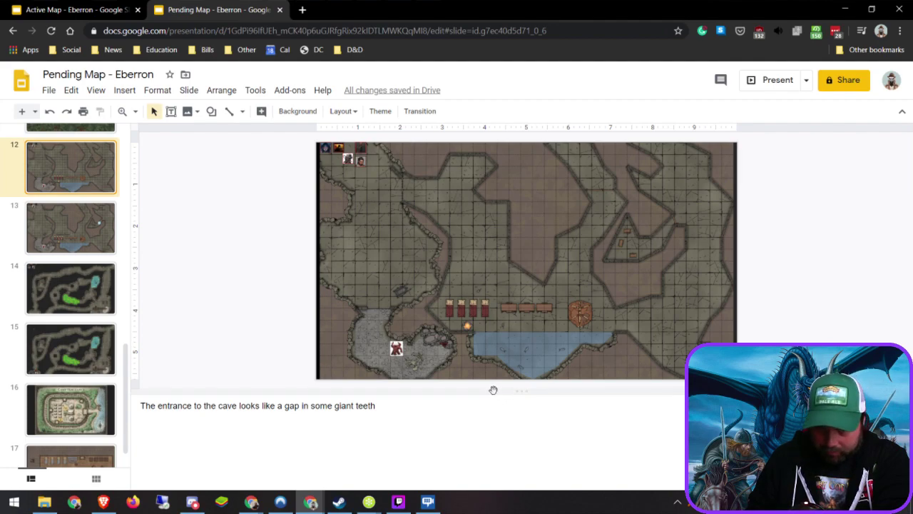
left_click_drag(518, 387, 525, 426)
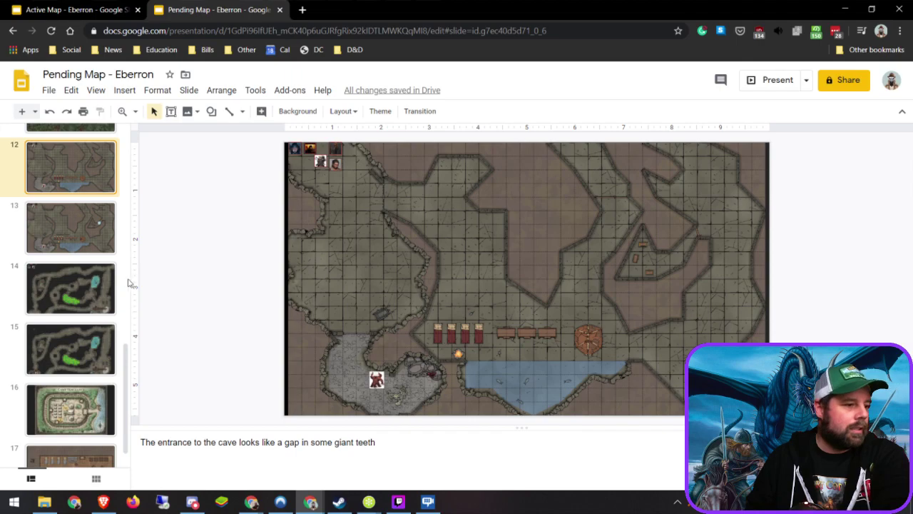
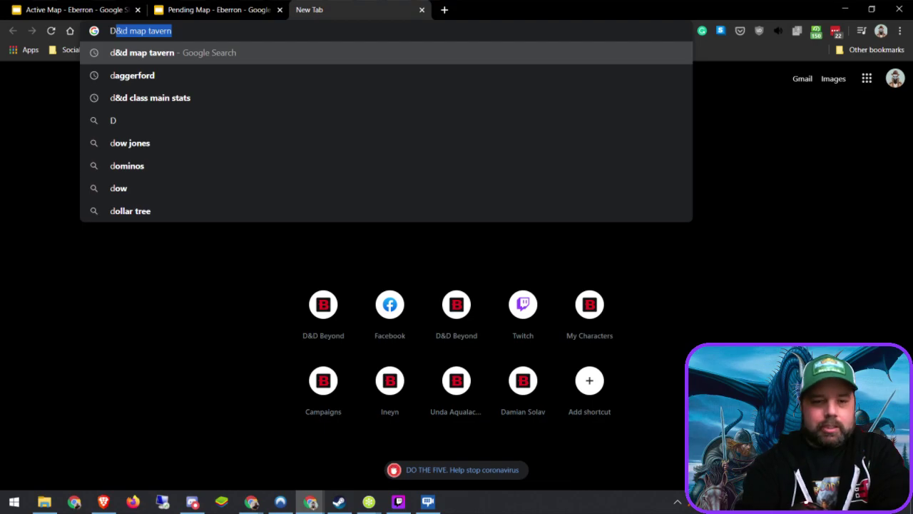
Step: Search Google Images for "d&d map tavern" in a separate browser tab
key("Right")
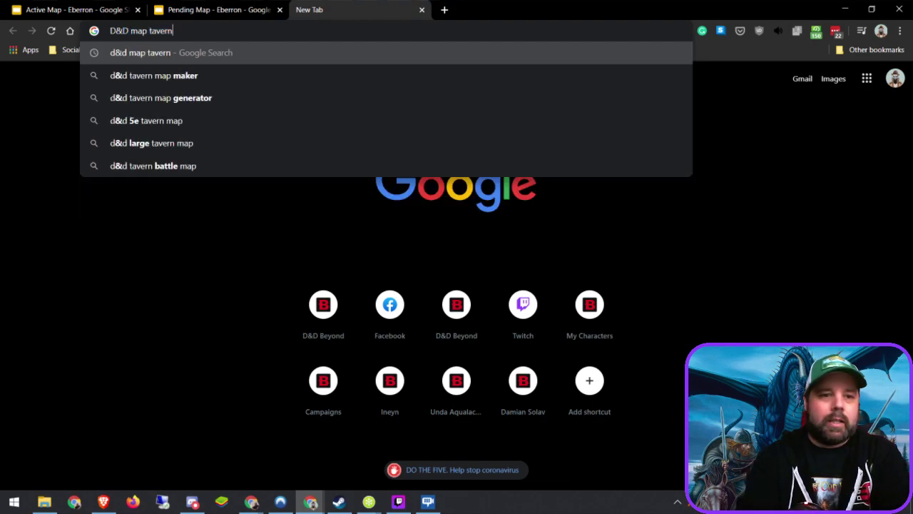
key("Return")
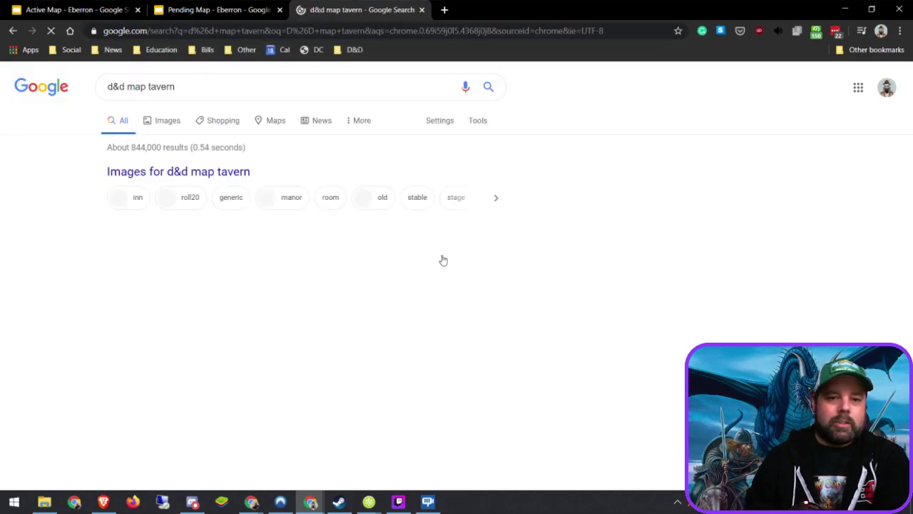
left_click(170, 123)
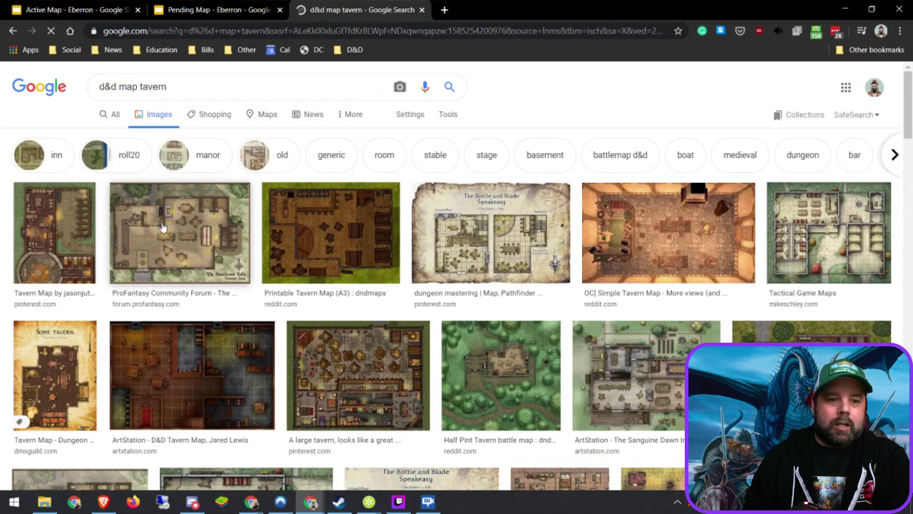
Step: Try to restrict the image search by adding "site:pintrest.com" to the query
left_click(229, 84)
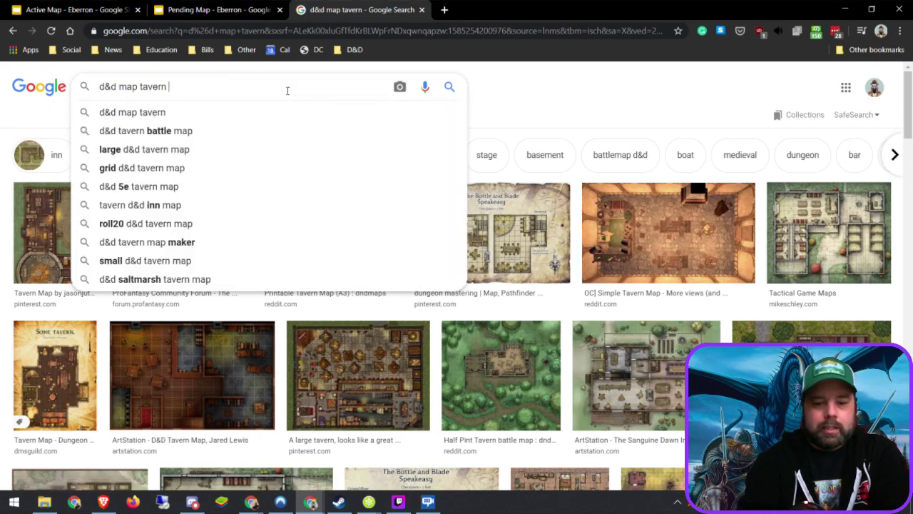
type("site:")
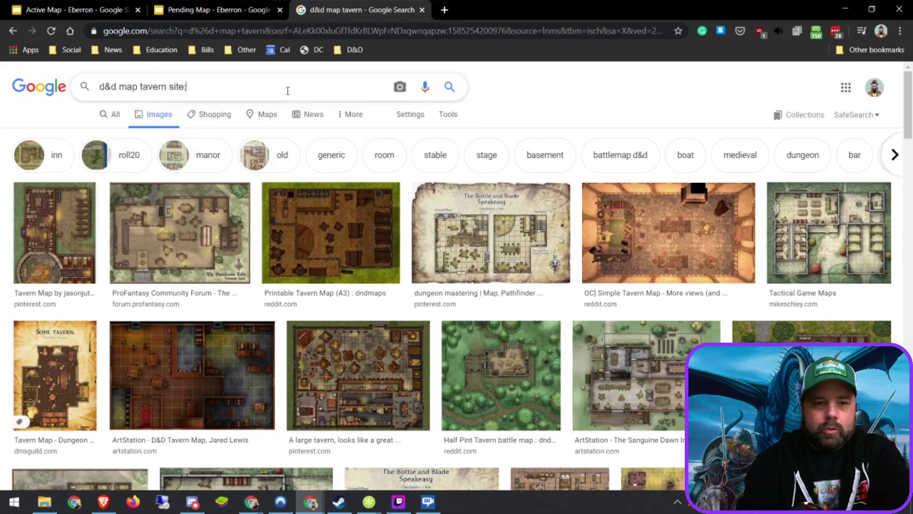
type("pintres")
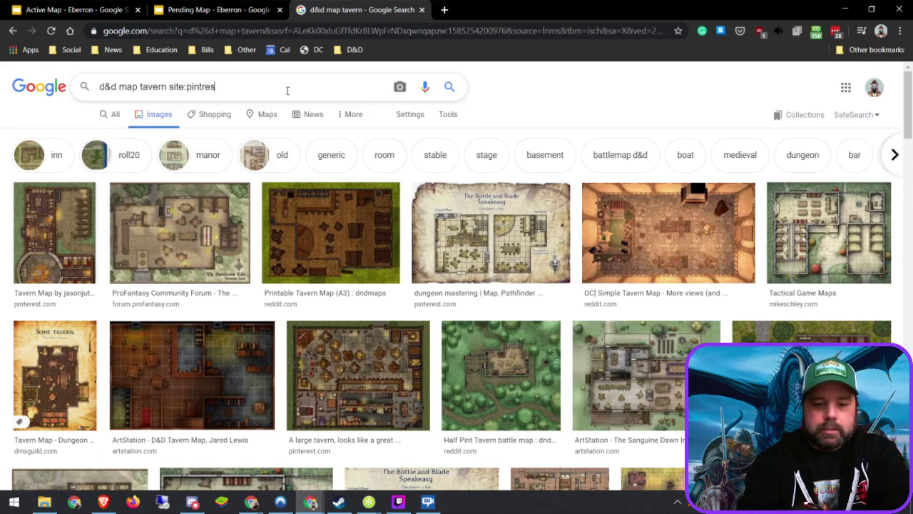
type("t.com")
key("Return")
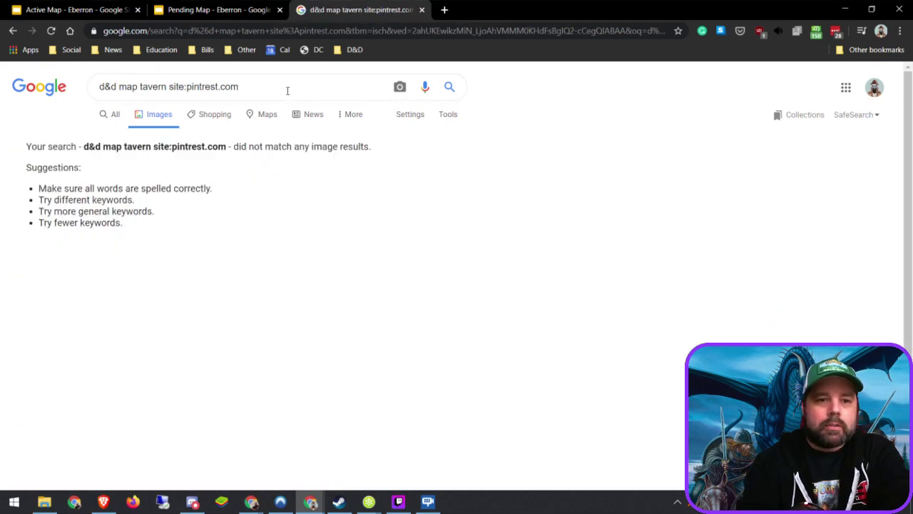
Step: Correct the site filter to "site:pinterest.com" and rerun the image search
left_click(200, 87)
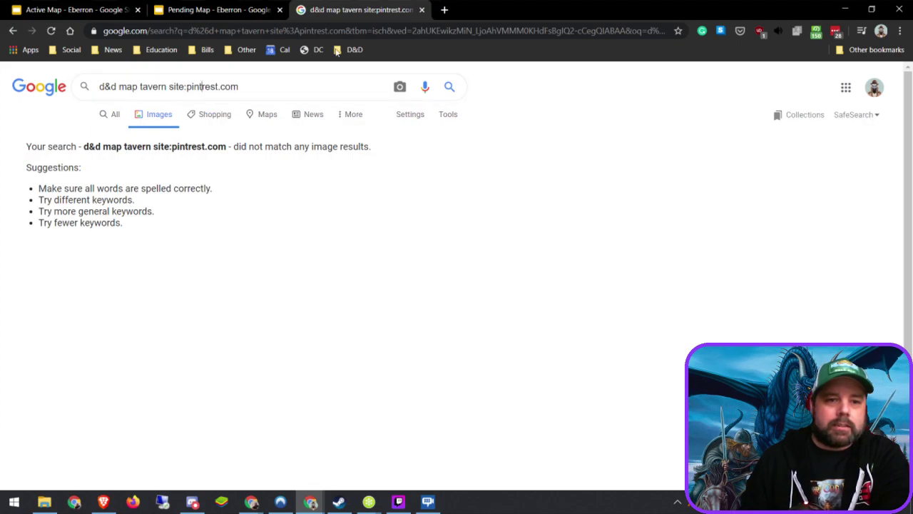
type("e")
key("Return")
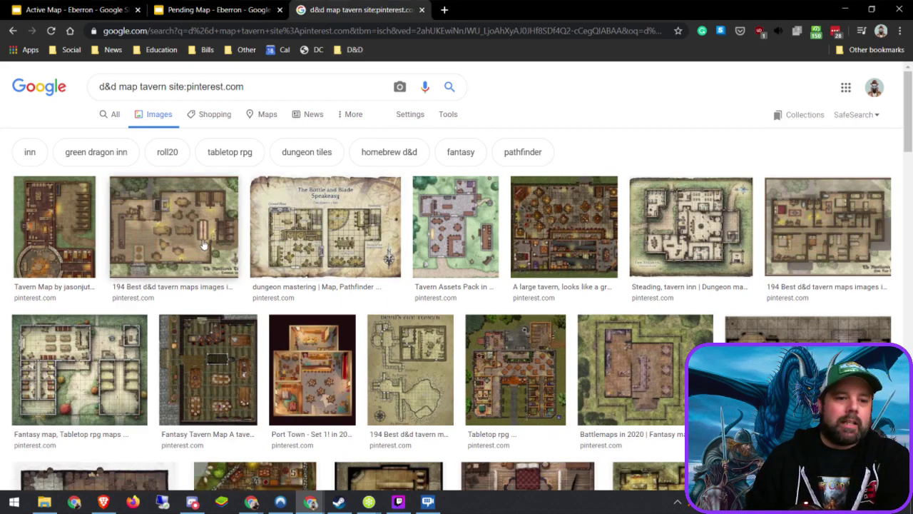
Step: Browse the Pinterest tavern battle maps in the image search results
scroll(200, 247, "down", 5)
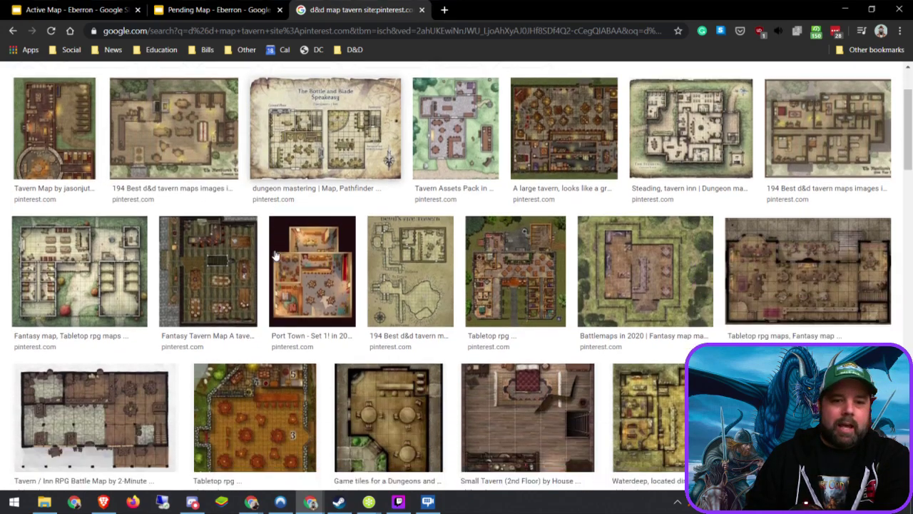
scroll(295, 247, "up", 1)
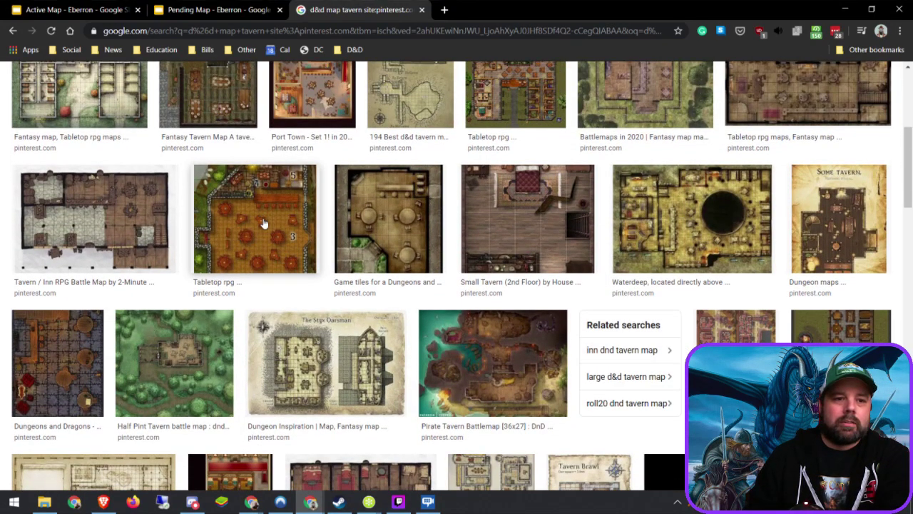
scroll(356, 245, "up", 3)
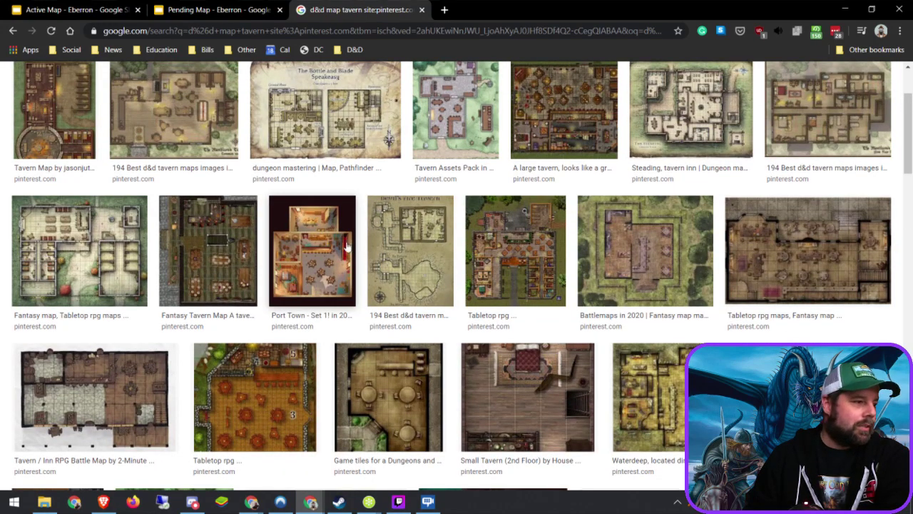
scroll(353, 246, "up", 2)
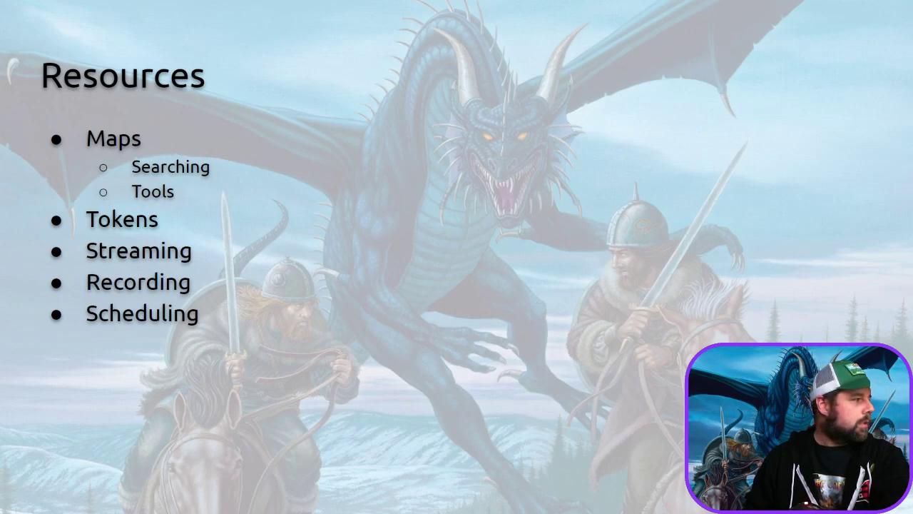
Step: Switch to Discord and look through the world-lore-and-game-info and humor channels of the Hand of the Sphinx server
key("alt+Tab")
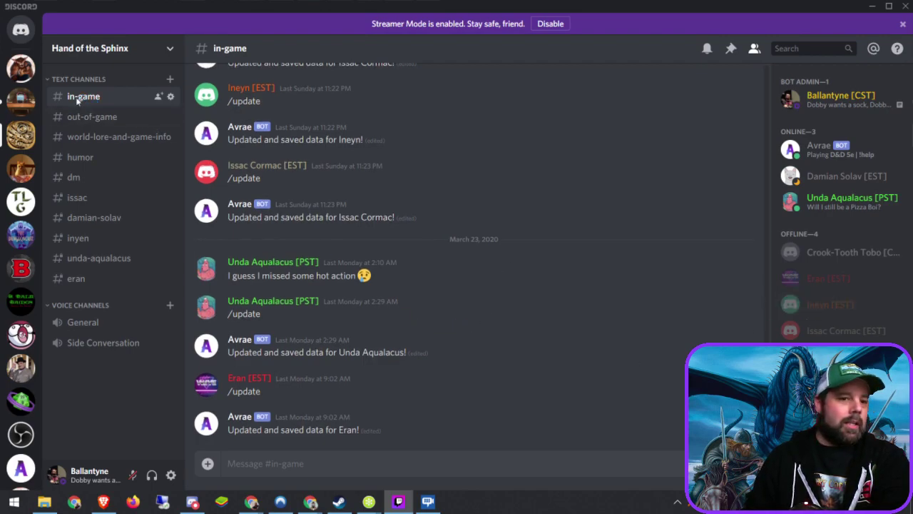
left_click(113, 136)
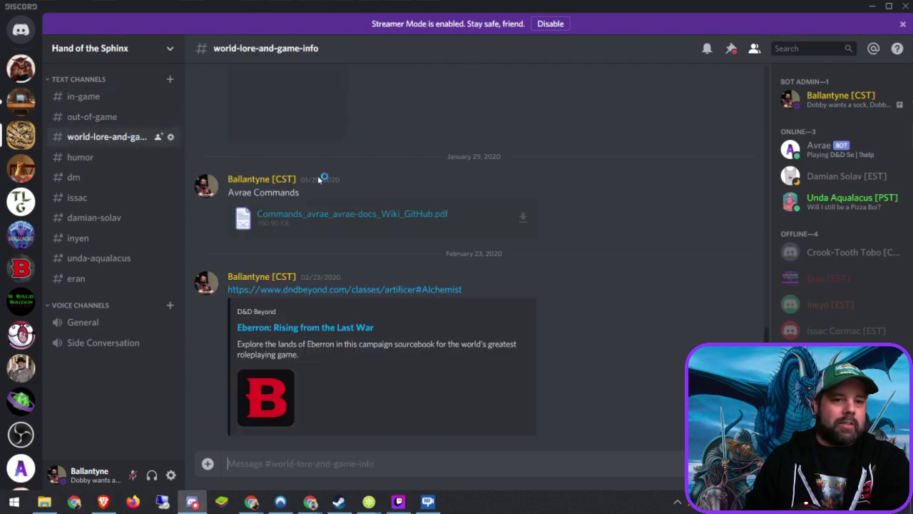
scroll(526, 348, "up", 5)
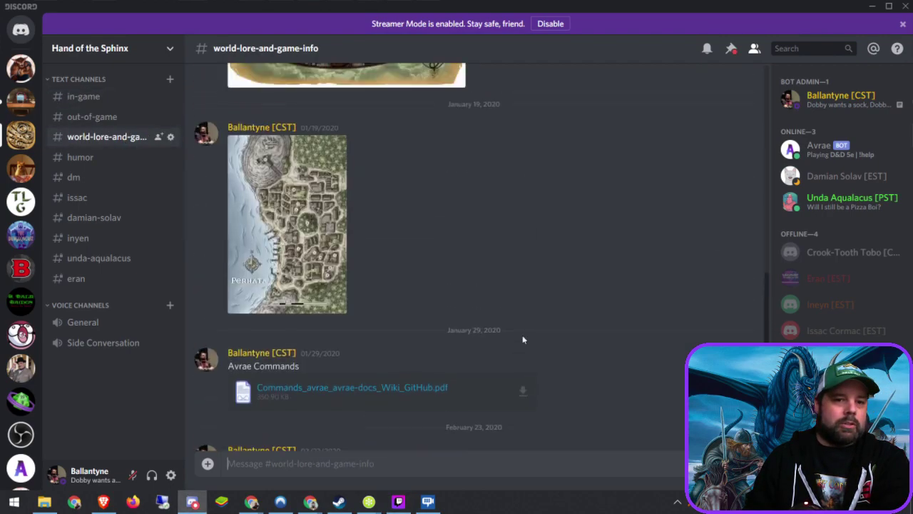
scroll(519, 328, "up", 6)
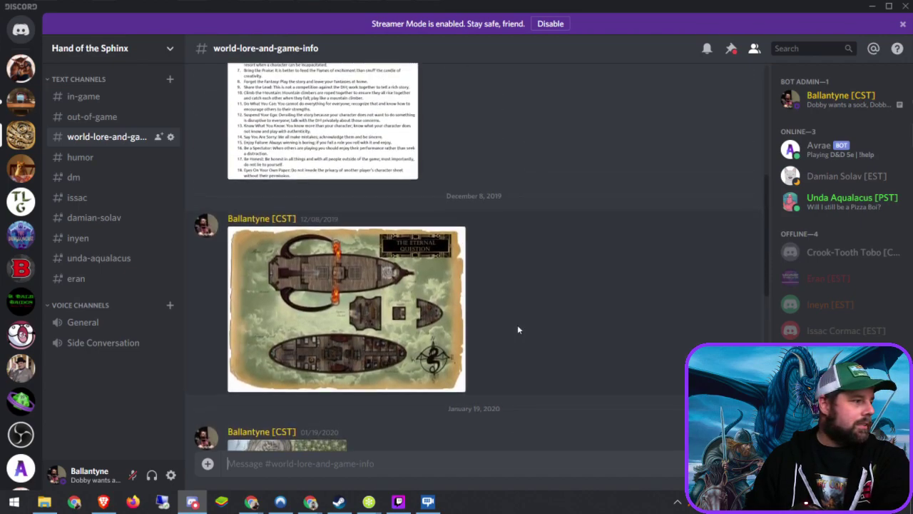
scroll(519, 328, "down", 10)
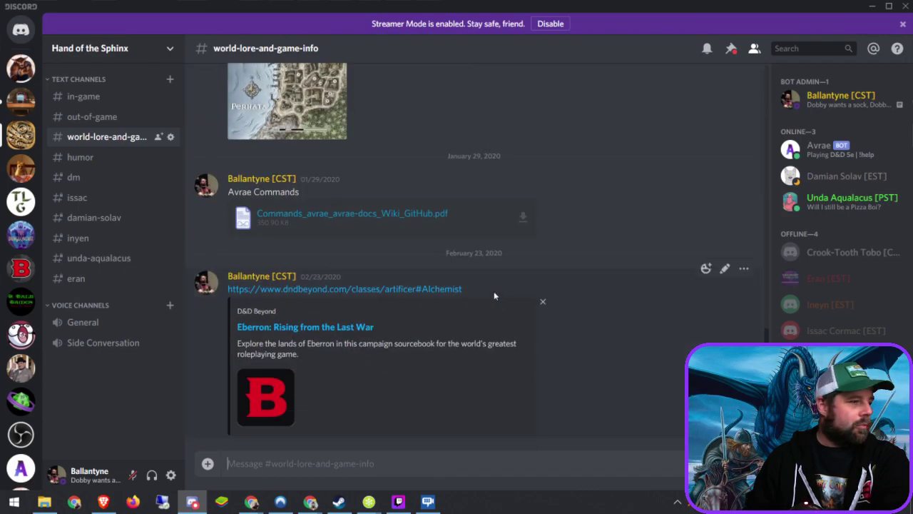
left_click(100, 163)
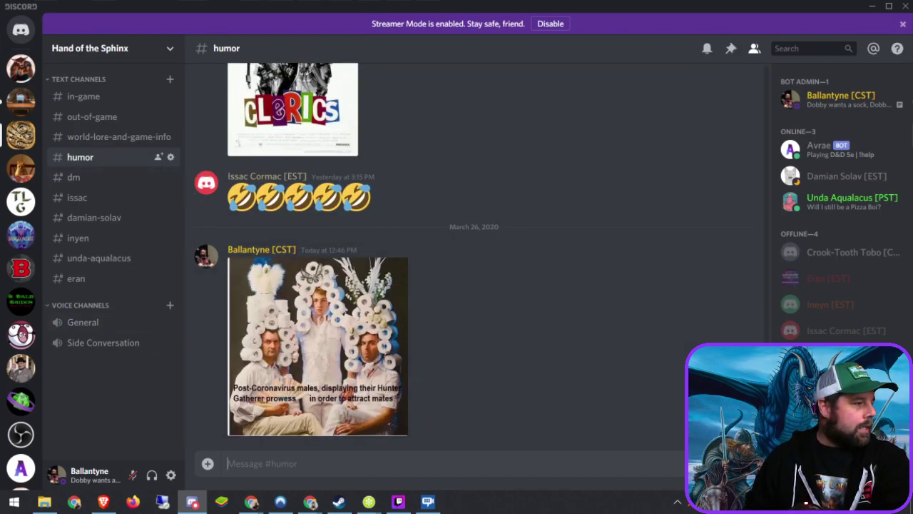
key("alt+Tab")
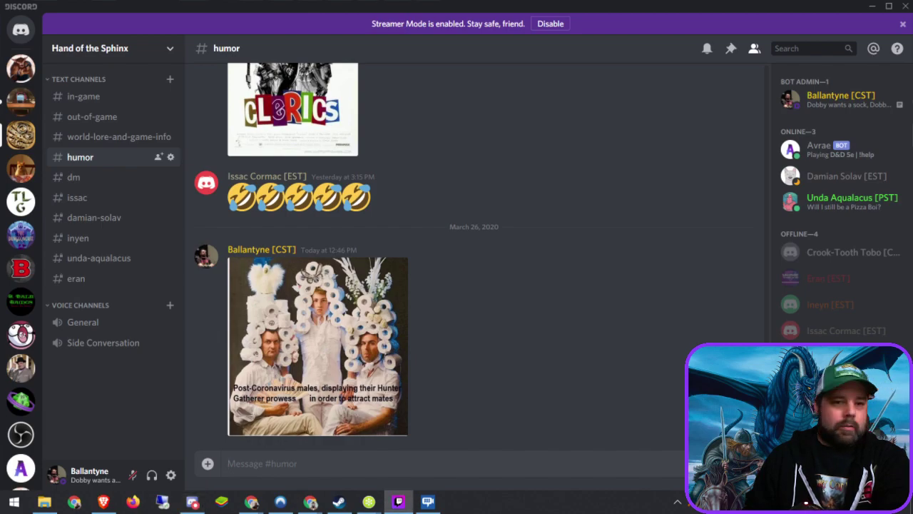
Step: View the private dm, inyen and eran text channels one after another
left_click(101, 176)
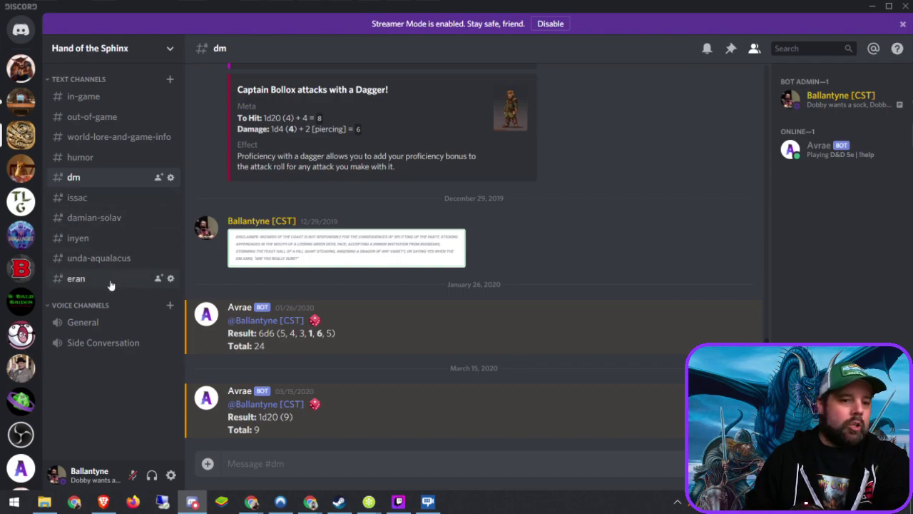
left_click(105, 241)
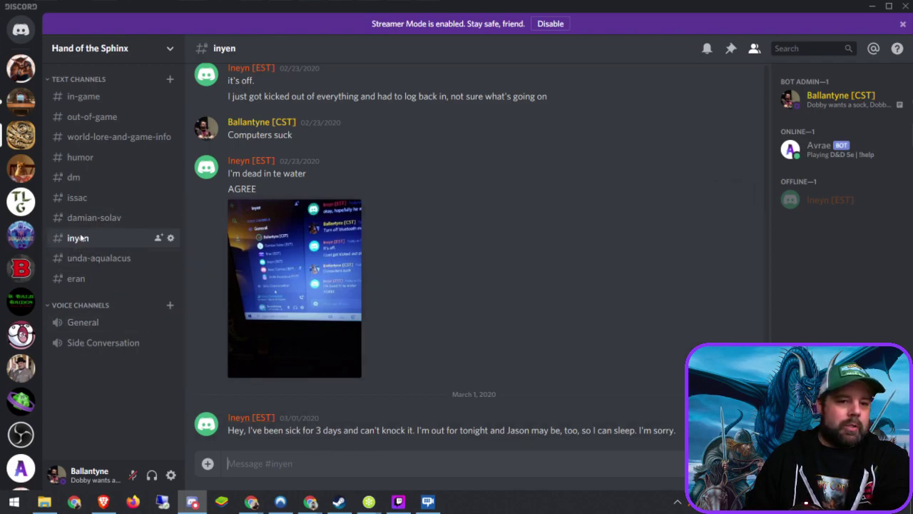
left_click(90, 280)
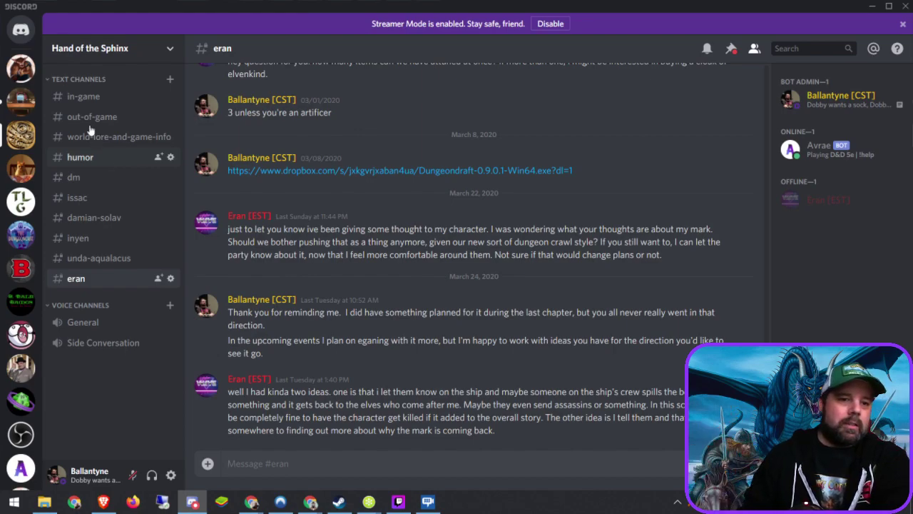
Step: Roll a twenty-sided die in the dm channel with the bot command "/roll 1d20"
left_click(78, 177)
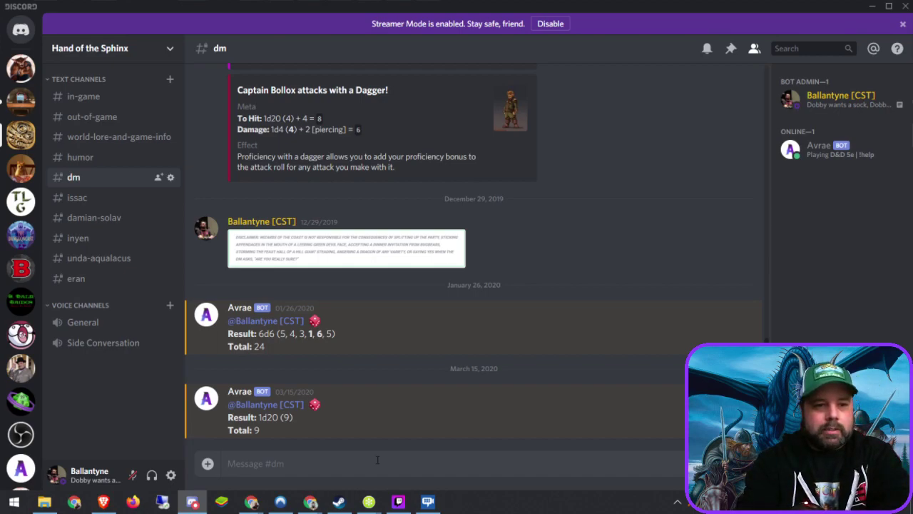
type("/")
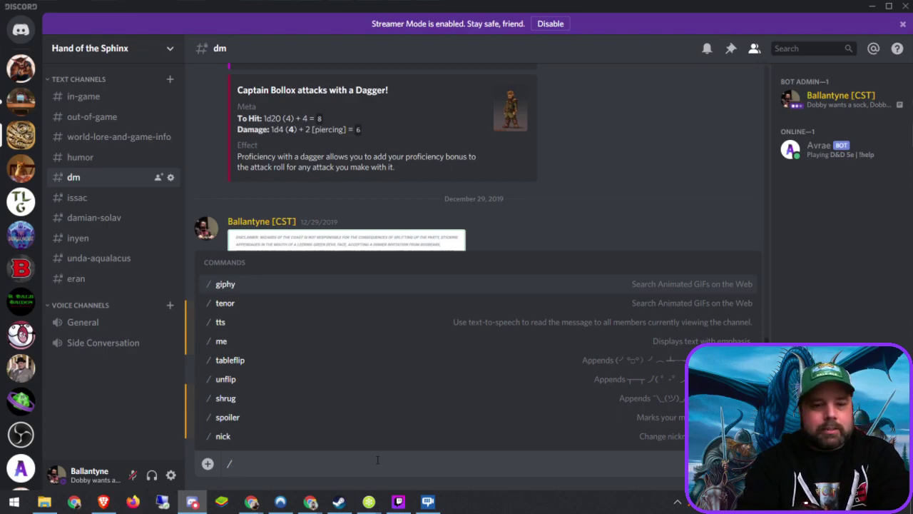
type("r")
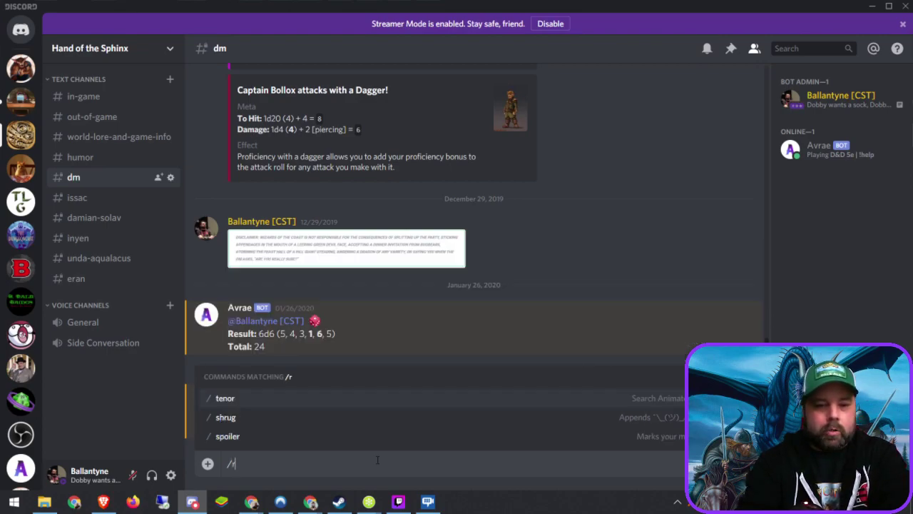
type("oll 1")
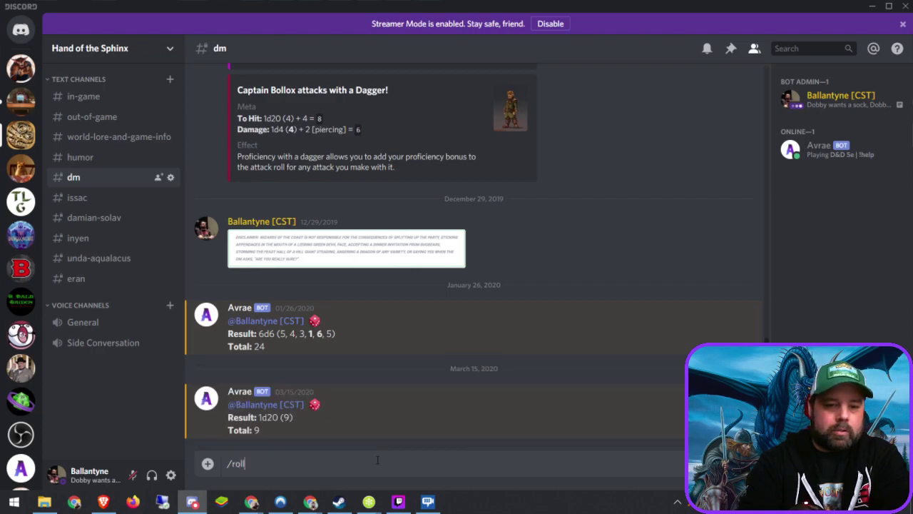
type("d20")
key("Return")
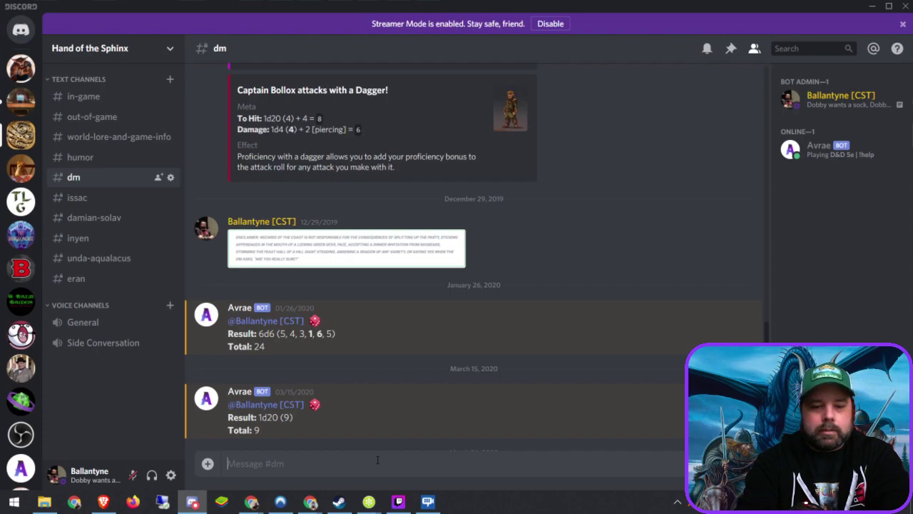
Step: Roll four six-sided dice using the shortened bot command "/r 4d6"
type("/r")
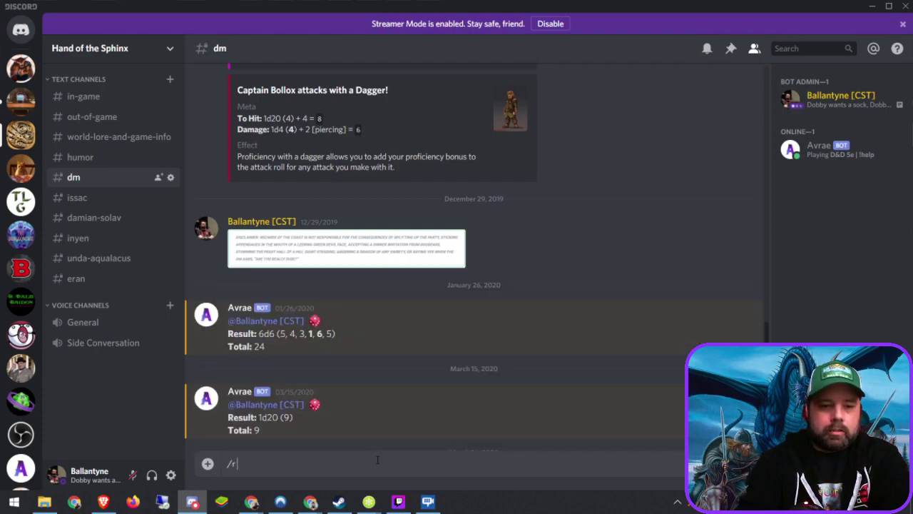
type(" 4")
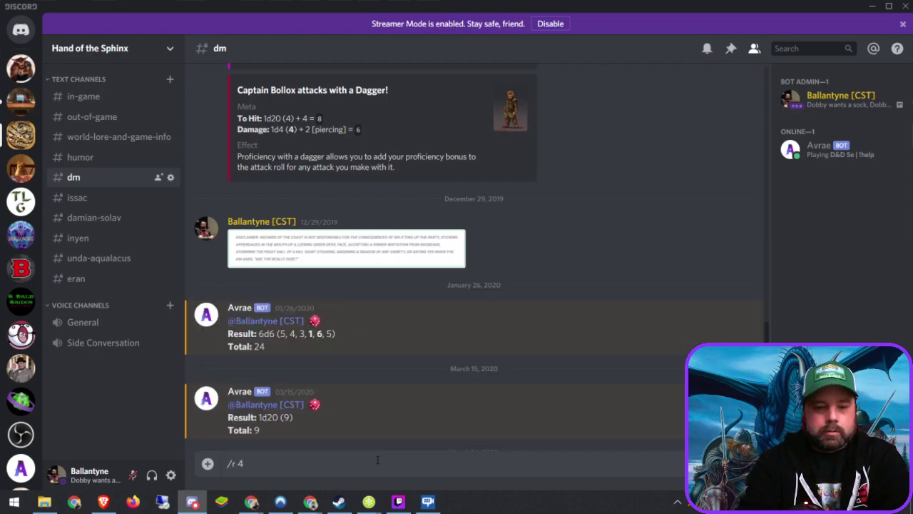
type("d6")
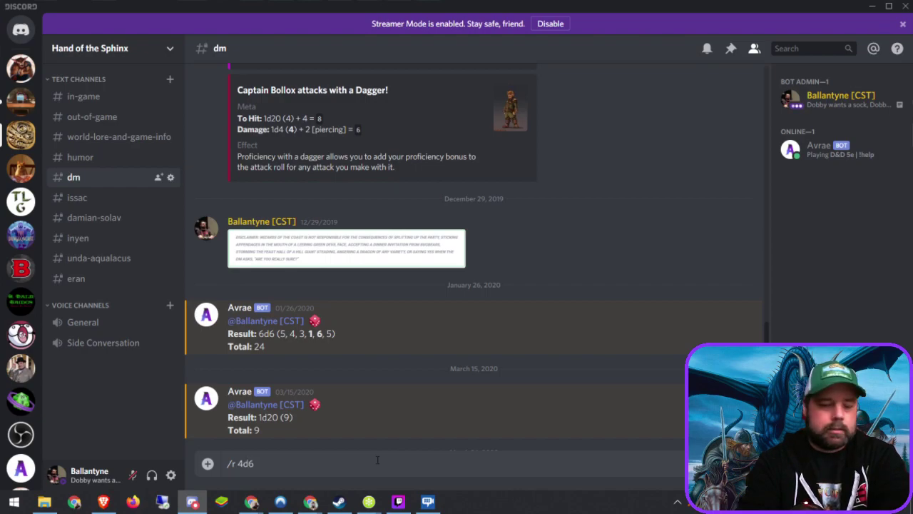
key("Return")
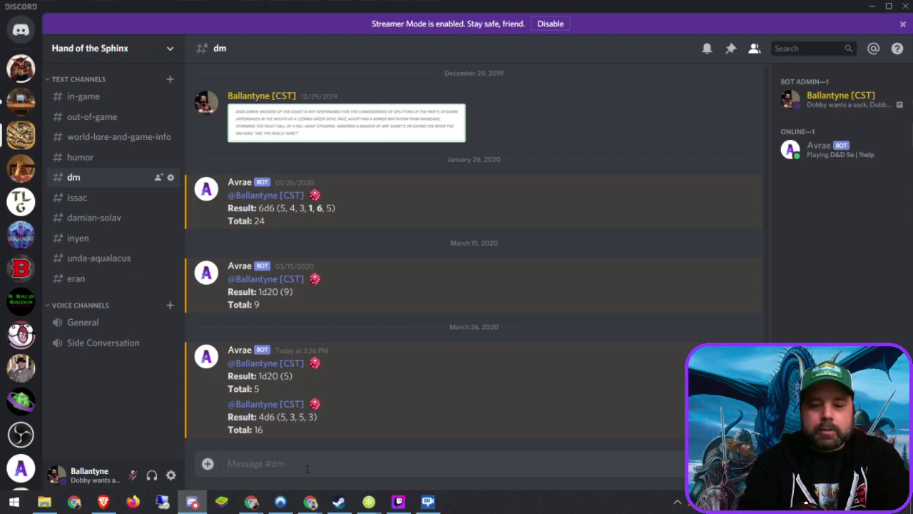
Step: Make a Perception check for the character with the bot command "/check perception"
type("/")
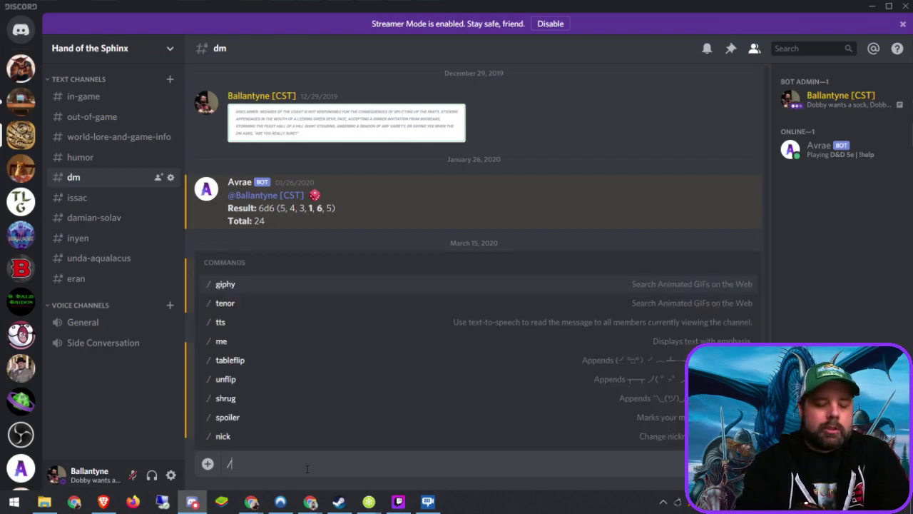
type("che")
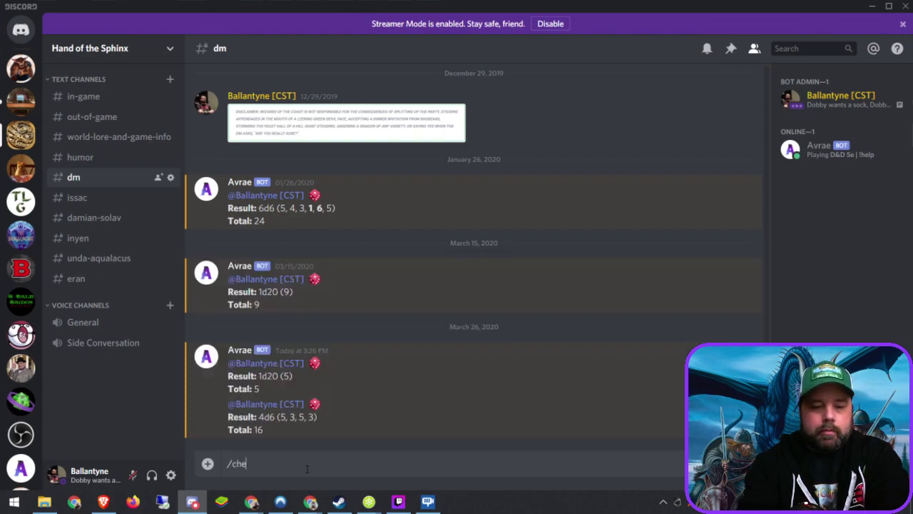
type("ck perception")
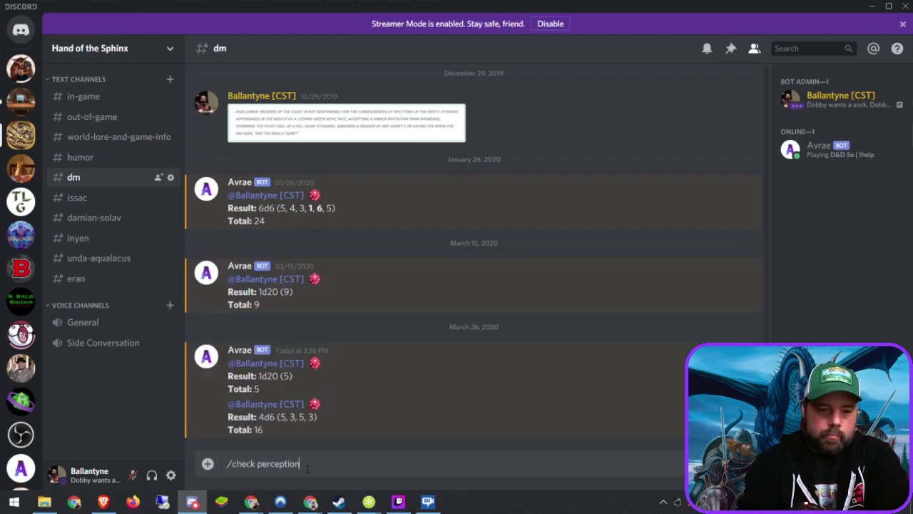
key("Return")
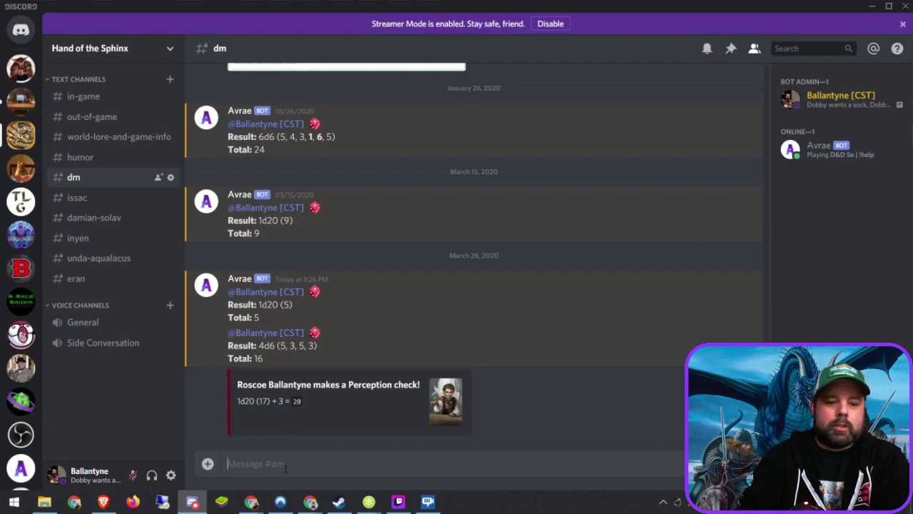
Step: List the character's available attacks with the bot command "/attack"
type("/a")
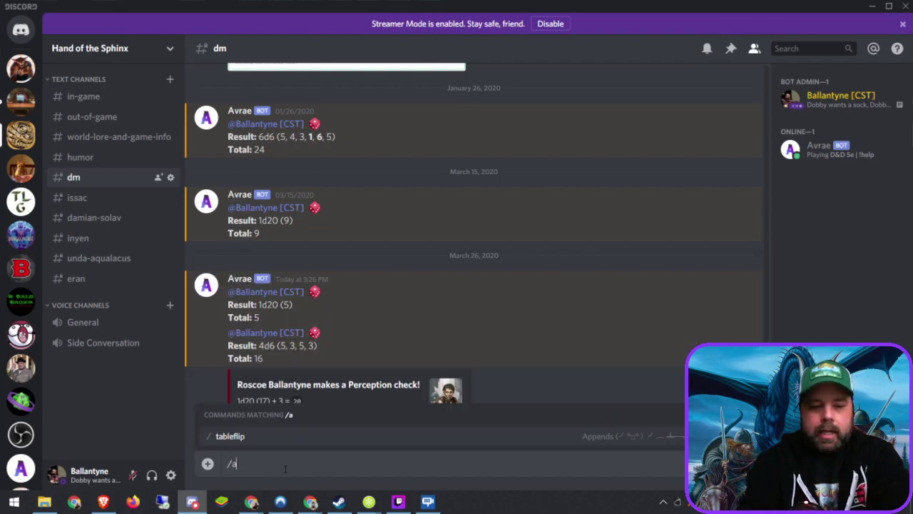
type("ttack")
key("Return")
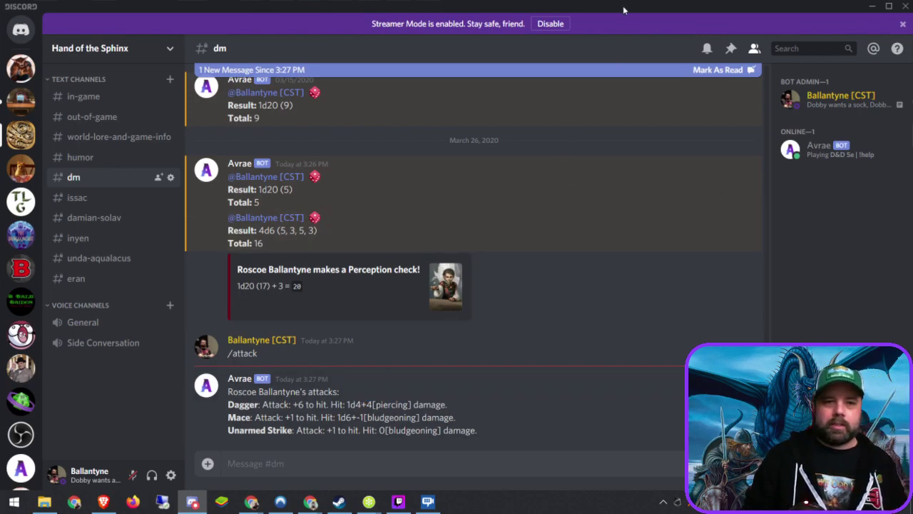
Step: Leave Discord for the browser and replace the tavern map query with an image search for "D&D Cleric token"
left_click(871, 6)
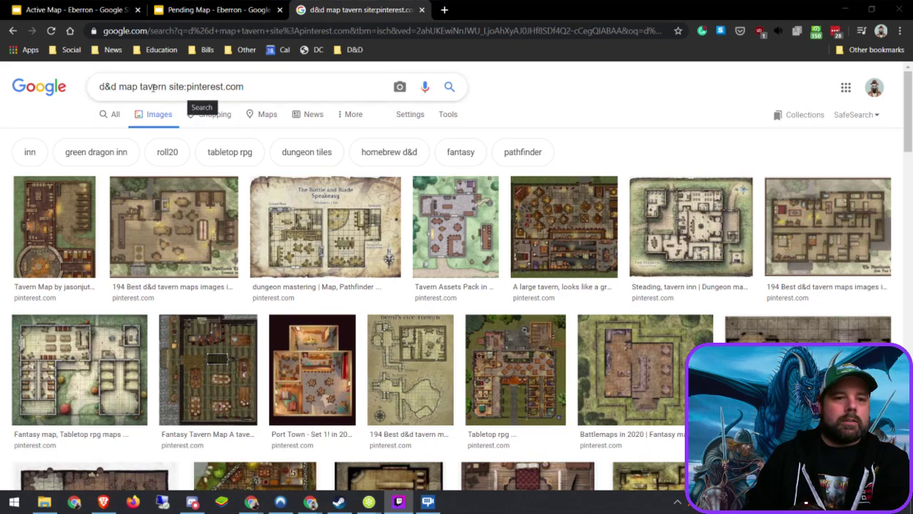
left_click_drag(167, 87, 83, 89)
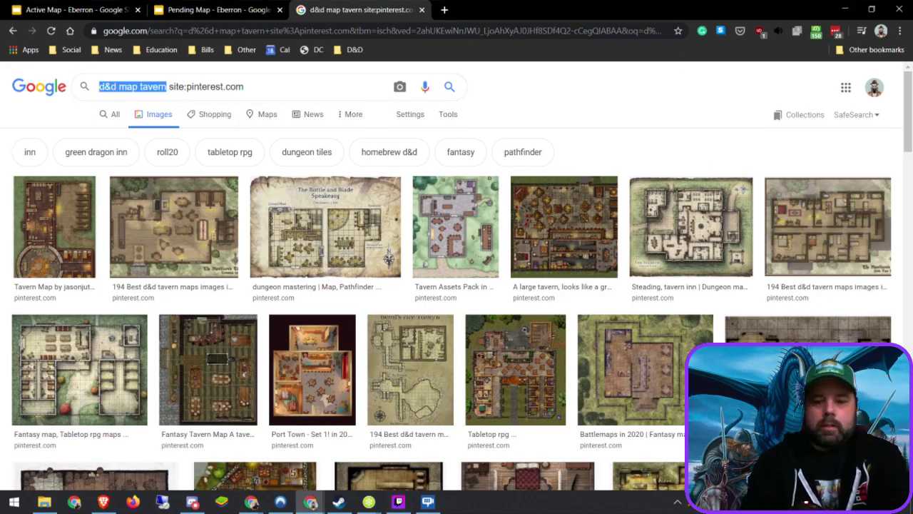
key("BackSpace")
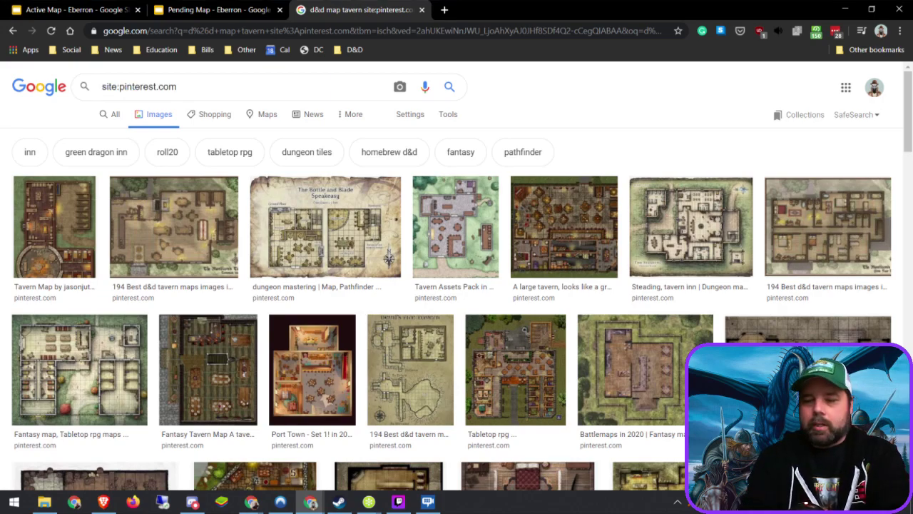
key("BackSpace")
key("BackSpace")
key("BackSpace")
key("BackSpace")
key("BackSpace")
key("BackSpace")
key("BackSpace")
key("BackSpace")
key("BackSpace")
key("BackSpace")
key("BackSpace")
key("BackSpace")
key("BackSpace")
key("BackSpace")
key("BackSpace")
key("BackSpace")
key("BackSpace")
key("BackSpace")
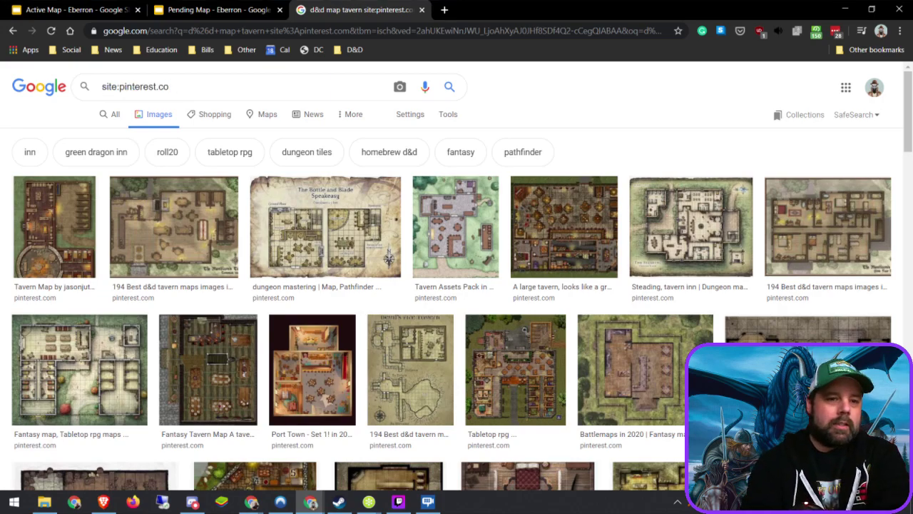
type("D&D ")
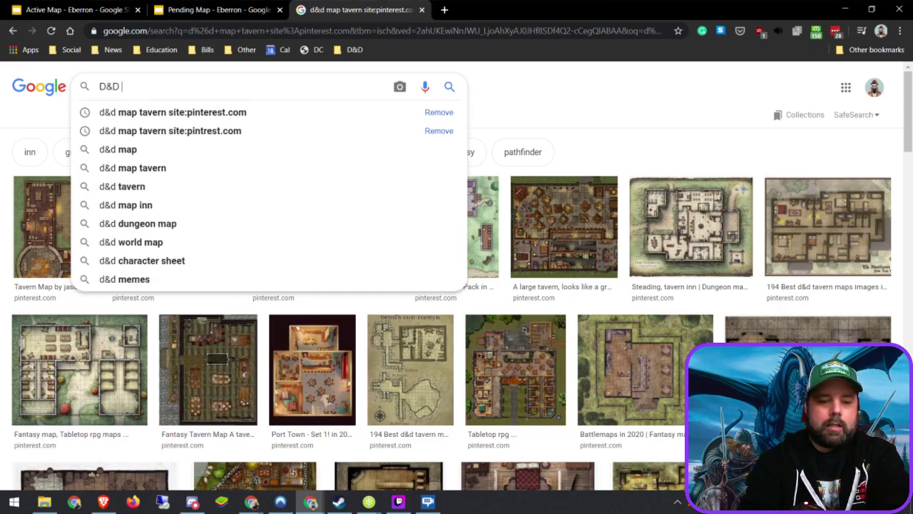
type("Cleric")
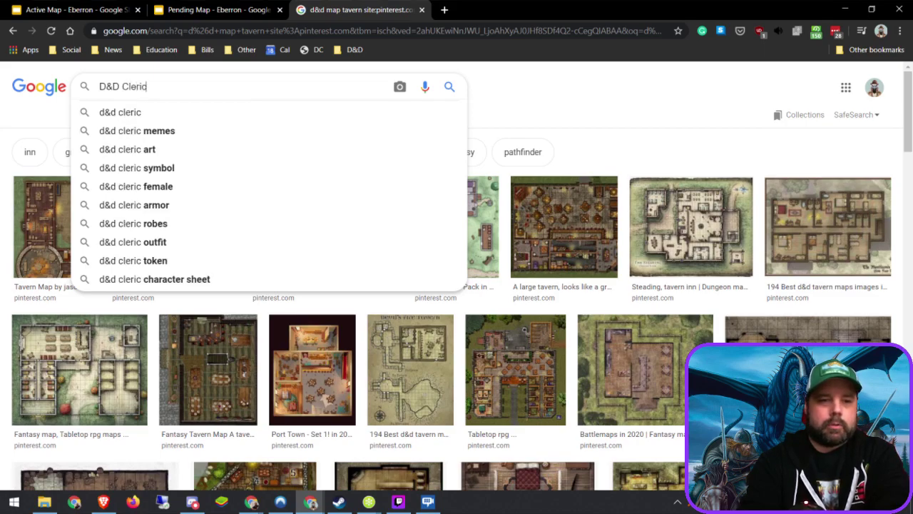
type(" token")
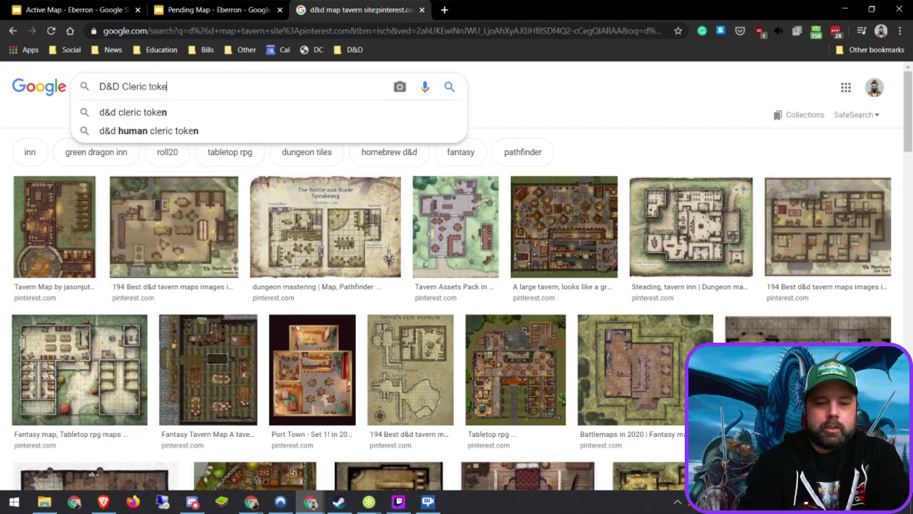
key("Return")
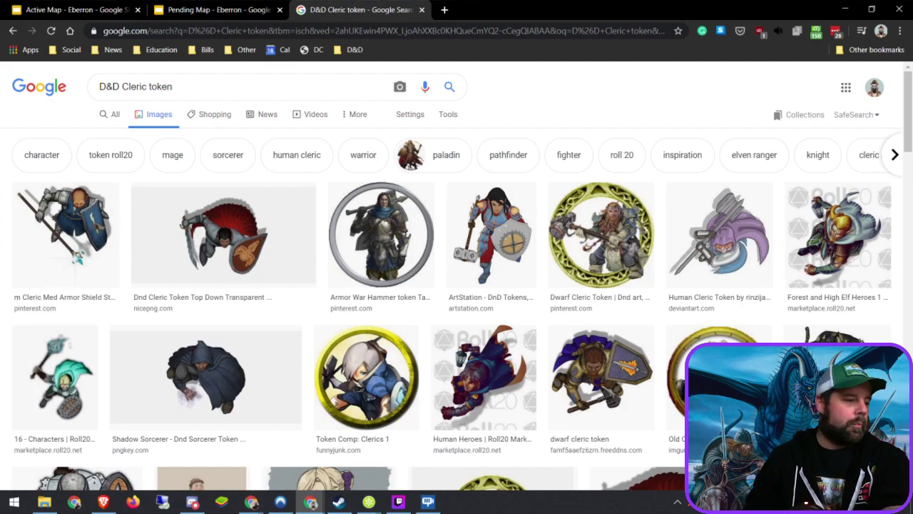
Step: Copy the armored cleric token with the blue lightning shield and paste it onto the forest slide of Active Map - Eberron
left_click(82, 225)
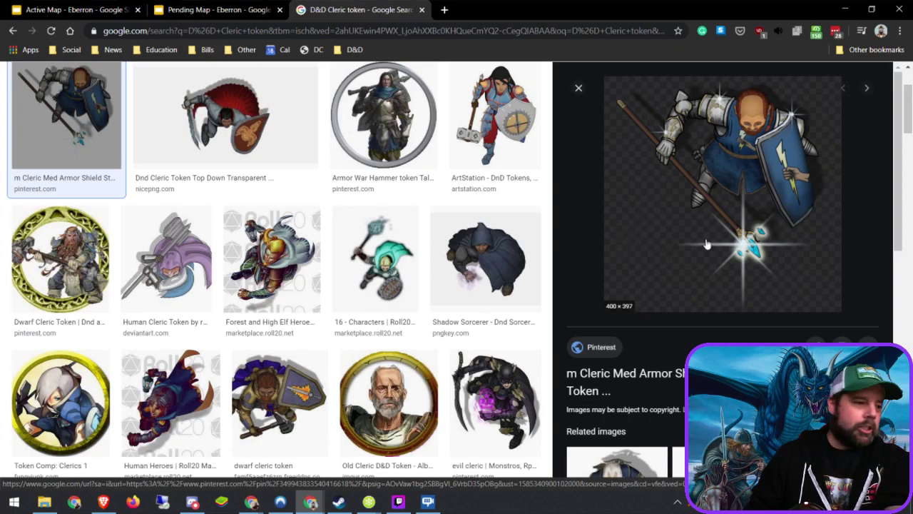
right_click(753, 139)
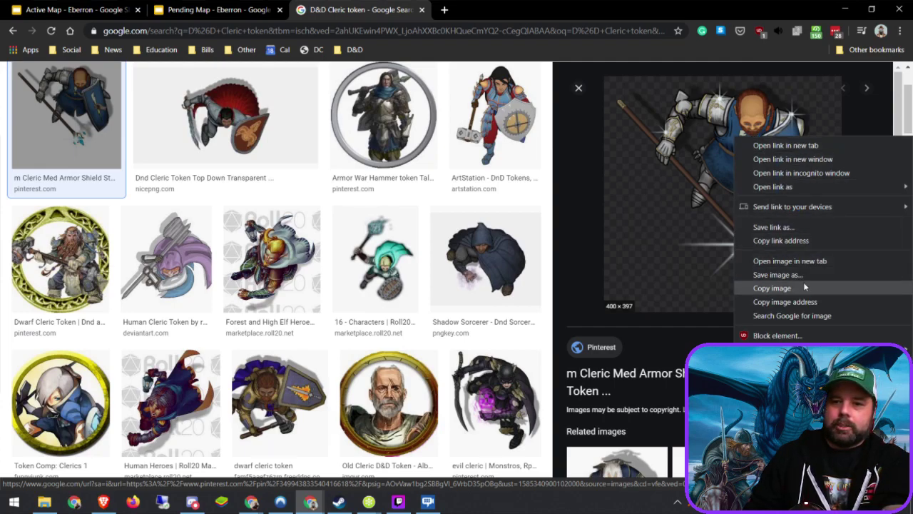
left_click(772, 287)
left_click(100, 10)
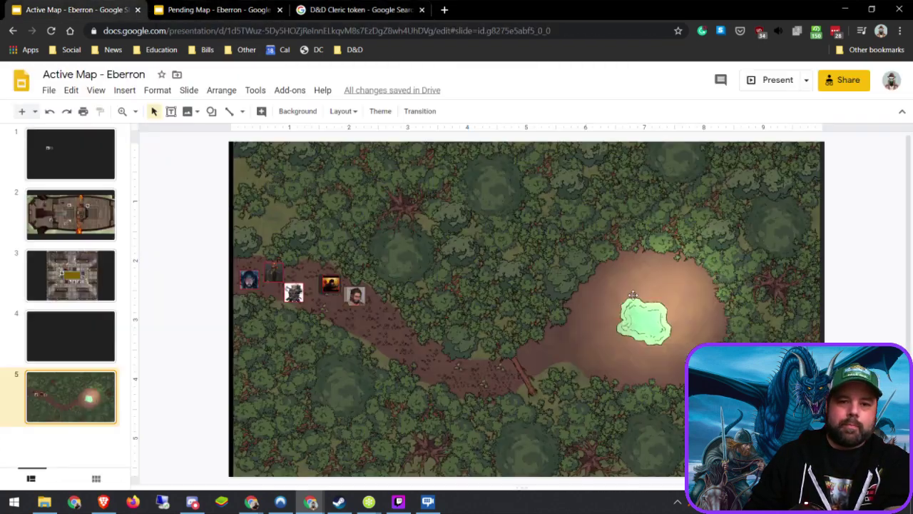
key("ctrl+v")
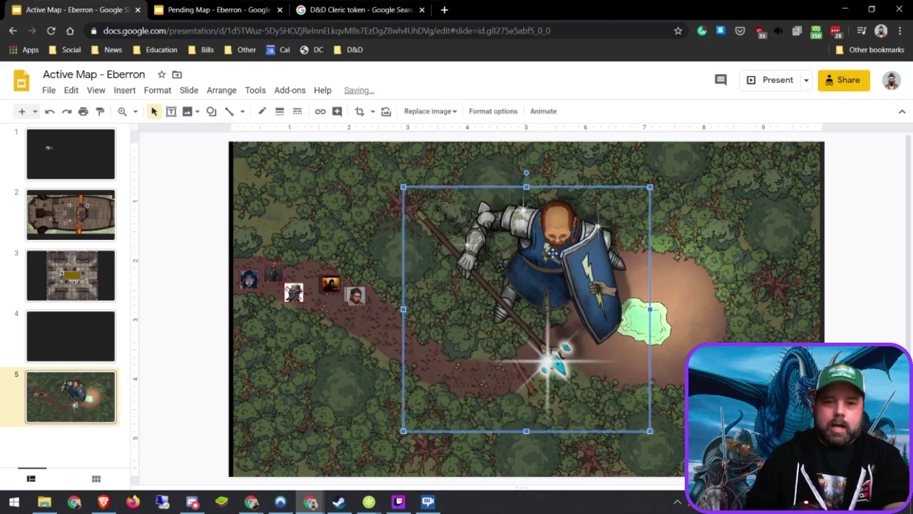
Step: Move the pasted cleric token slightly upward on the forest map and delete it from the slide
left_click_drag(553, 253, 544, 235)
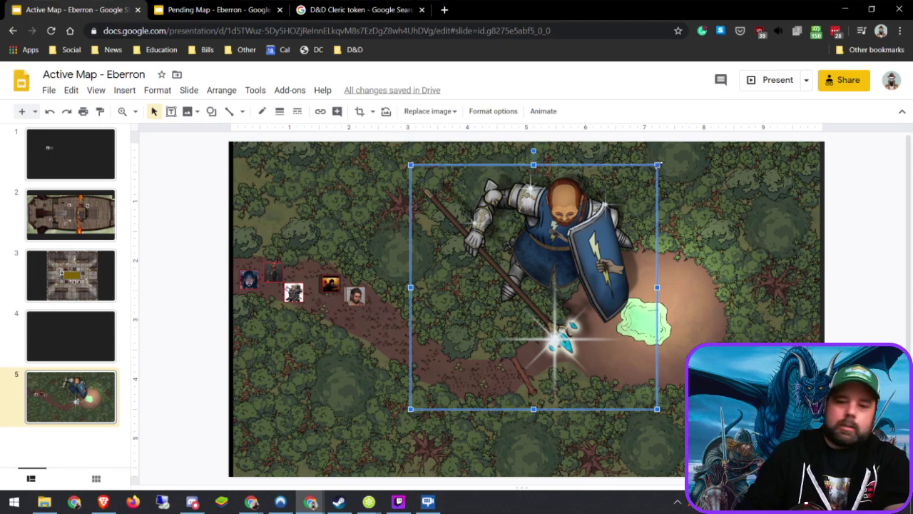
key("Delete")
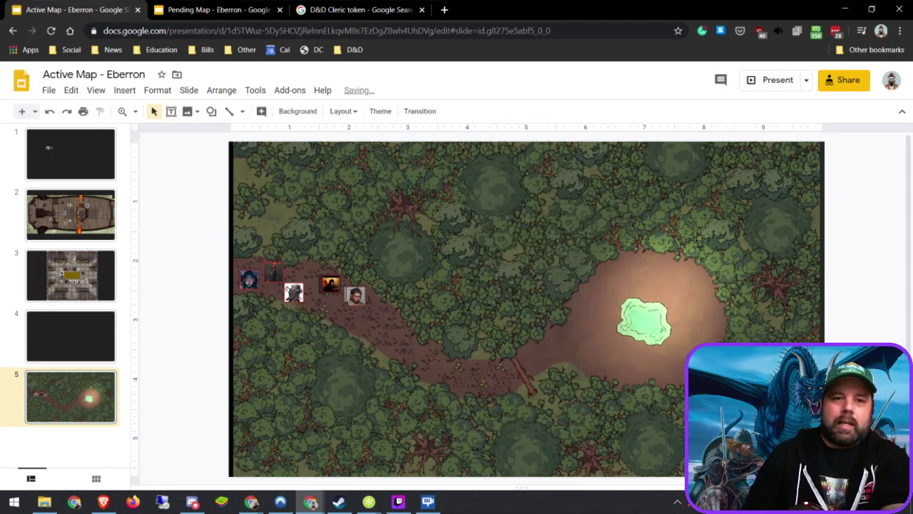
Step: Return to the cleric token image results and preview the green-cloaked cleric and the Forest and High Elf Heroes token
left_click(346, 10)
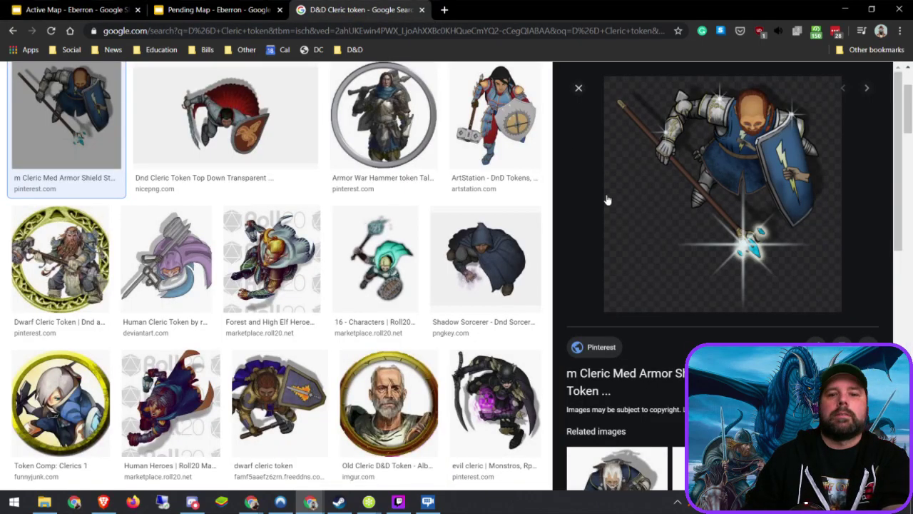
left_click(367, 258)
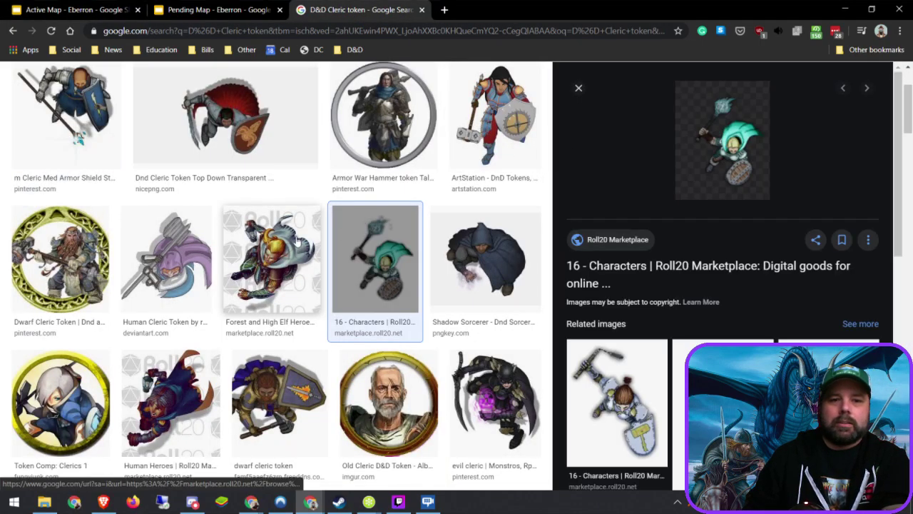
left_click(283, 251)
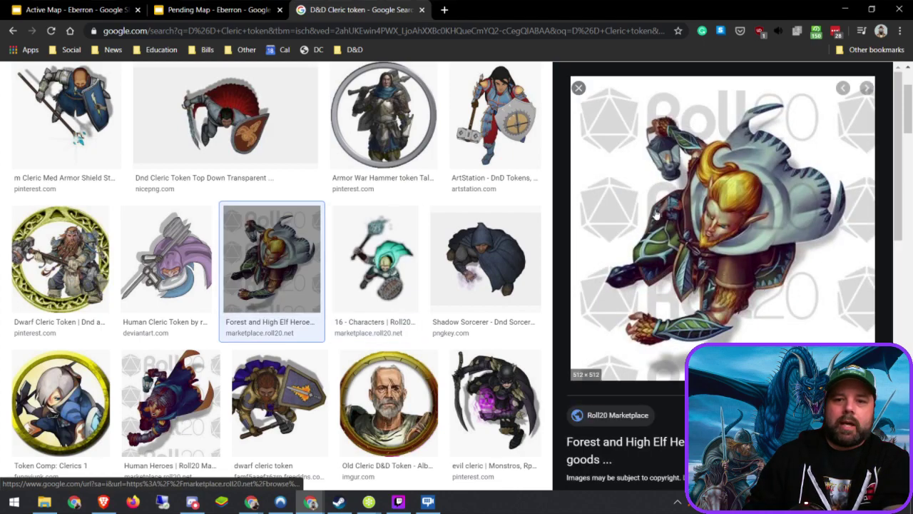
scroll(193, 171, "up", 2)
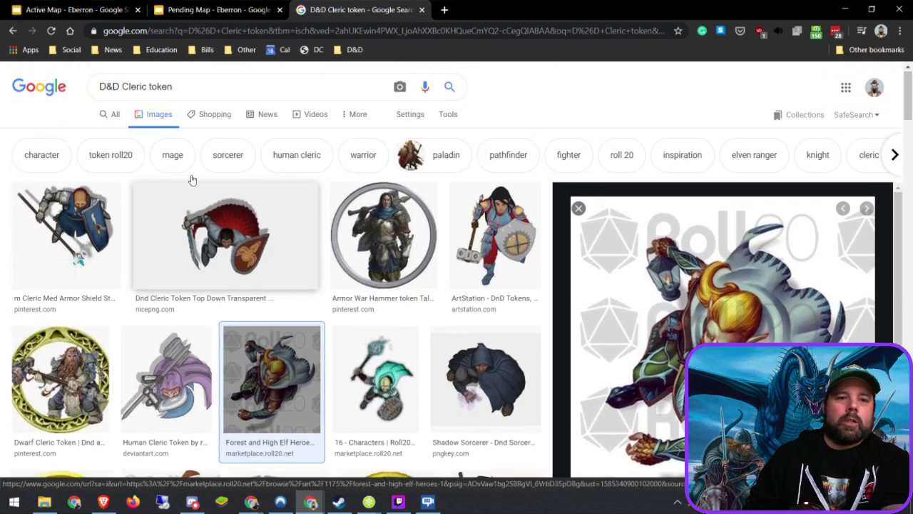
Step: Check the image type filters, and restrict the D&D Cleric token search to PNG images by adding "filetype:png"
left_click(448, 116)
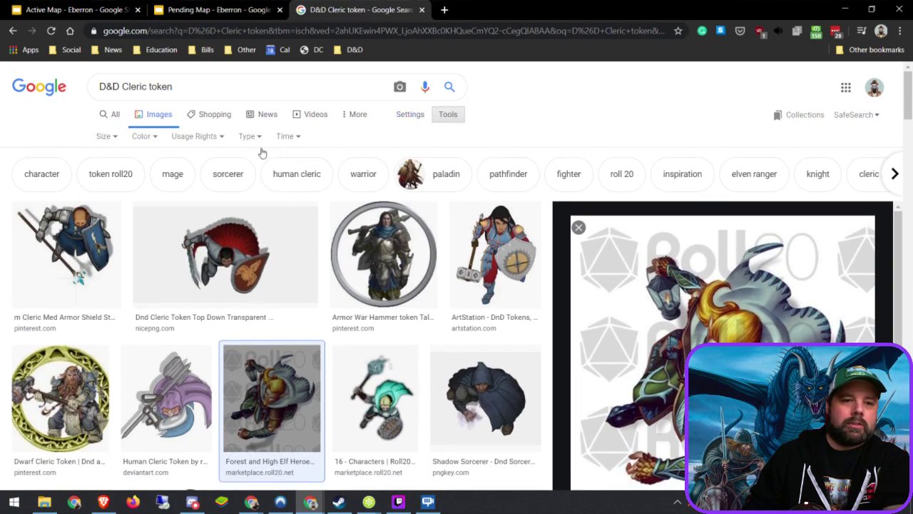
left_click(248, 137)
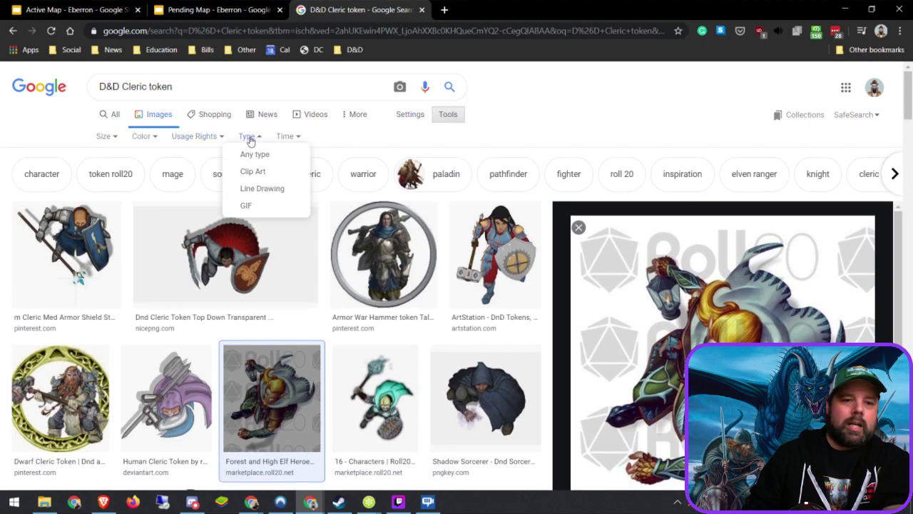
left_click(245, 86)
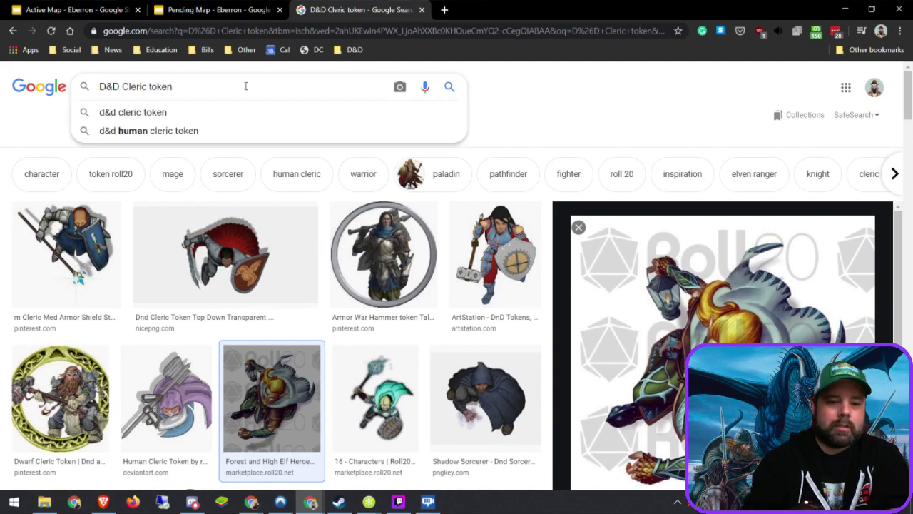
type("filet")
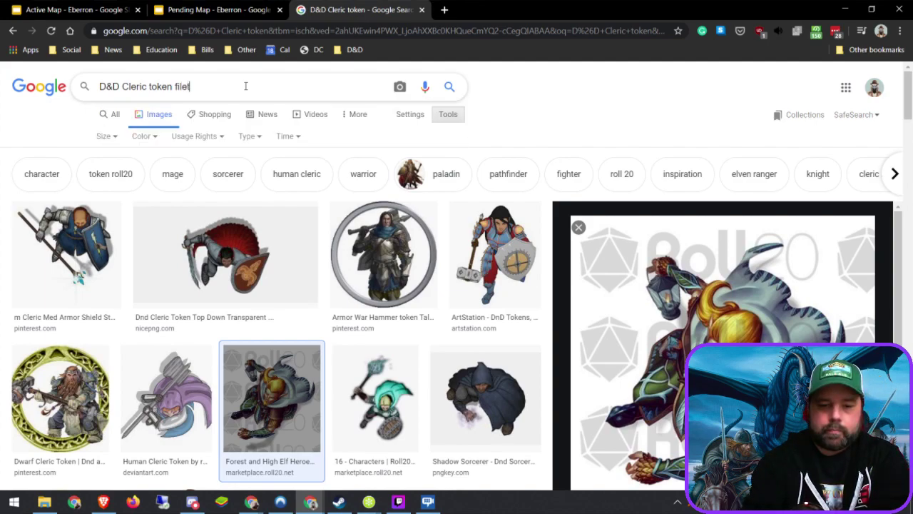
type("ype")
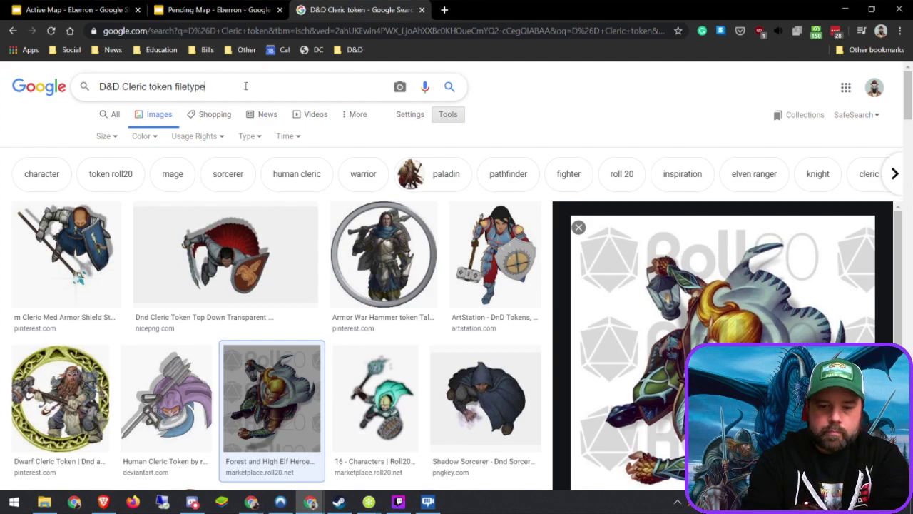
type(":png")
key("Return")
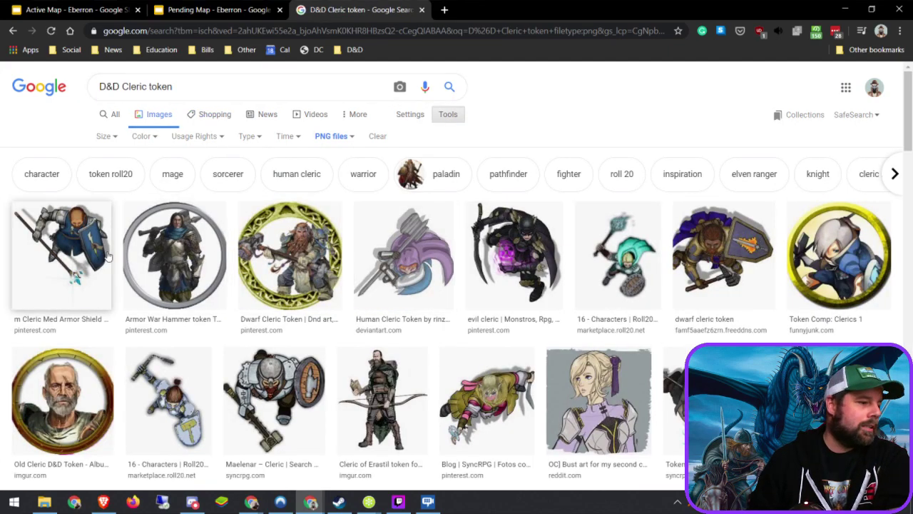
Step: Preview several PNG cleric tokens, including the war hammer, evil cleric and Human Cleric images, to examine their backgrounds
left_click(175, 243)
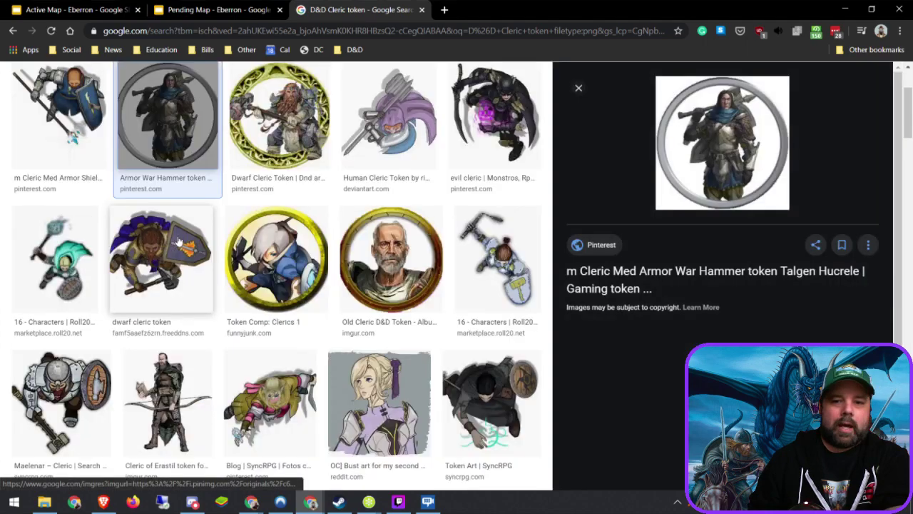
left_click(157, 246)
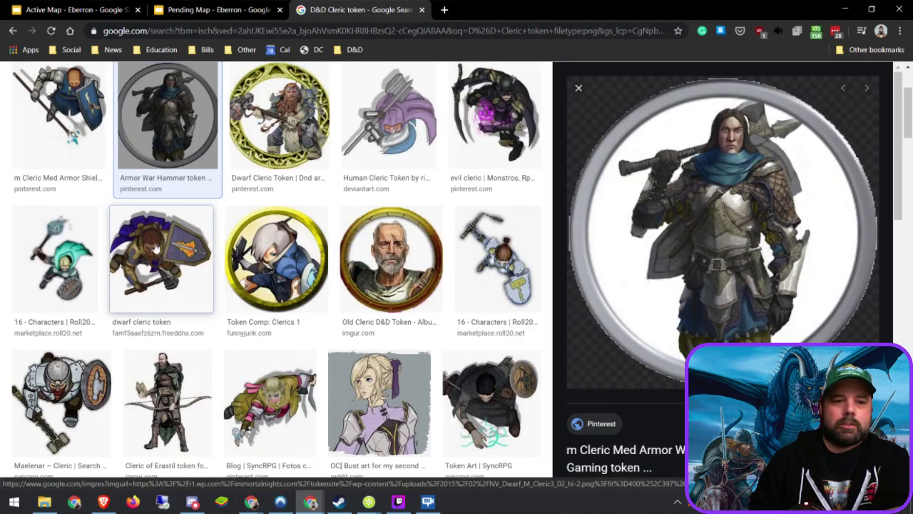
left_click(100, 275)
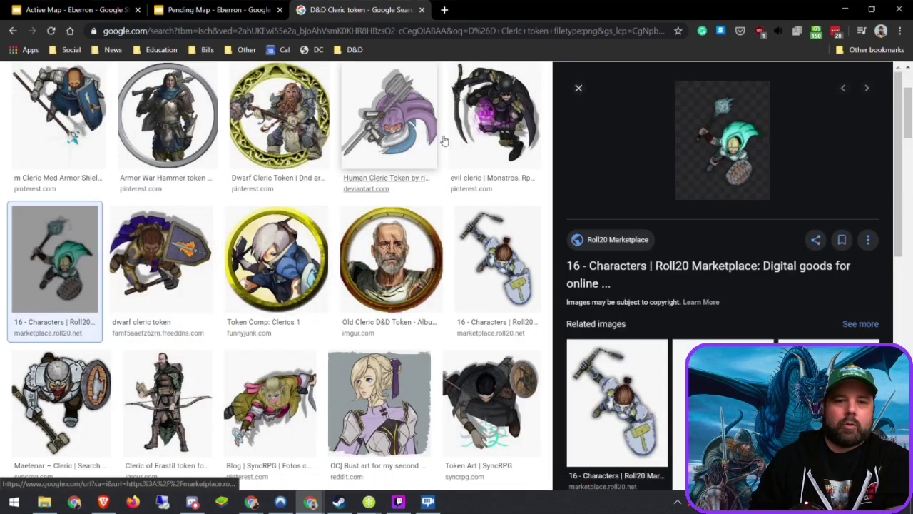
left_click(481, 123)
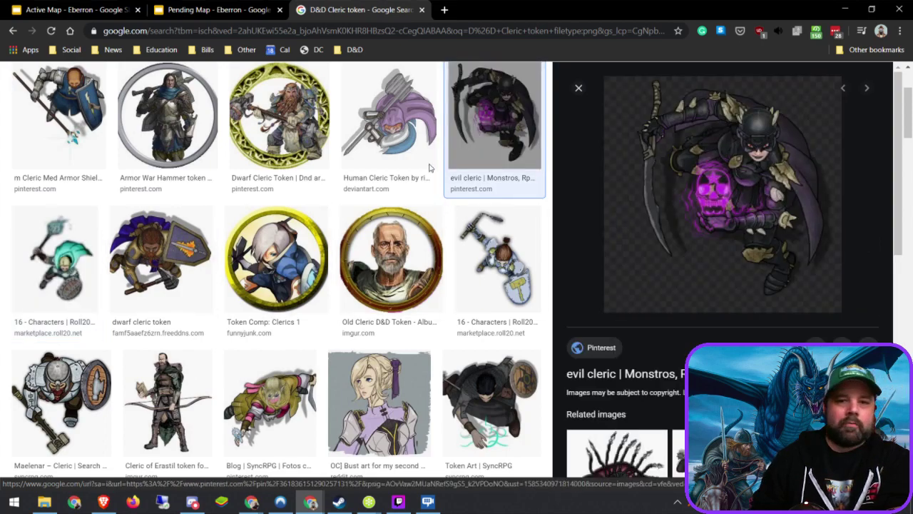
left_click(497, 256)
scroll(267, 180, "up", 2)
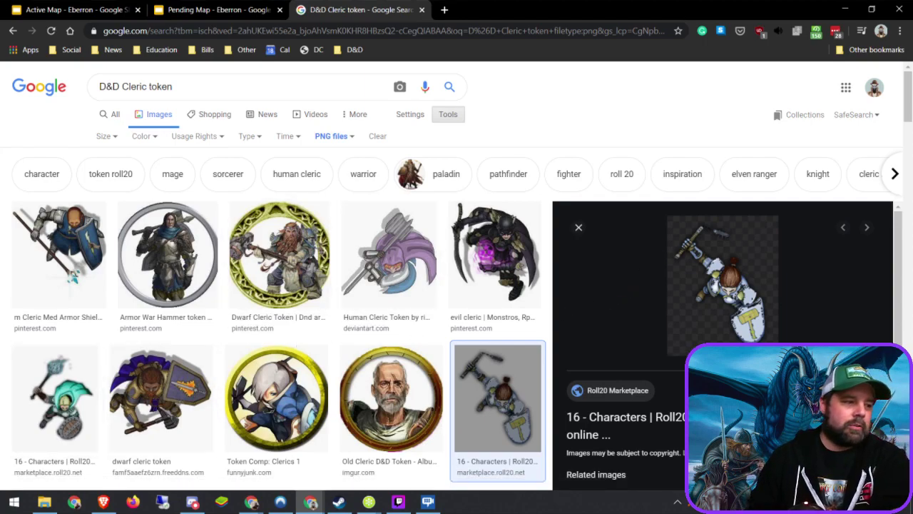
left_click(389, 258)
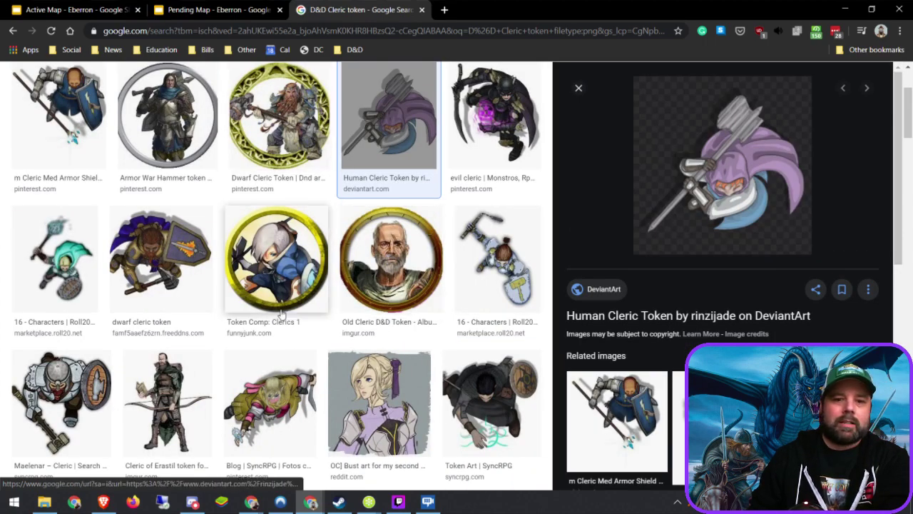
scroll(281, 314, "down", 3)
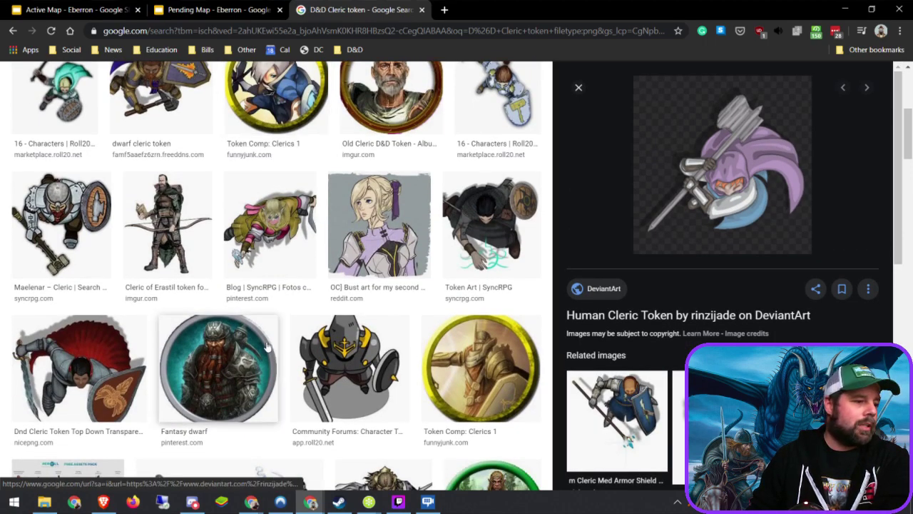
scroll(242, 329, "up", 5)
scroll(260, 344, "up", 1)
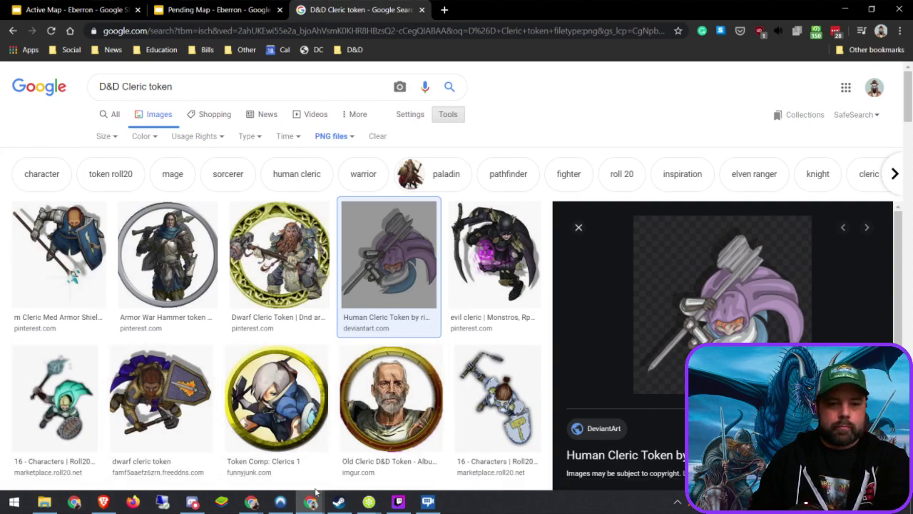
mouse_move(320, 499)
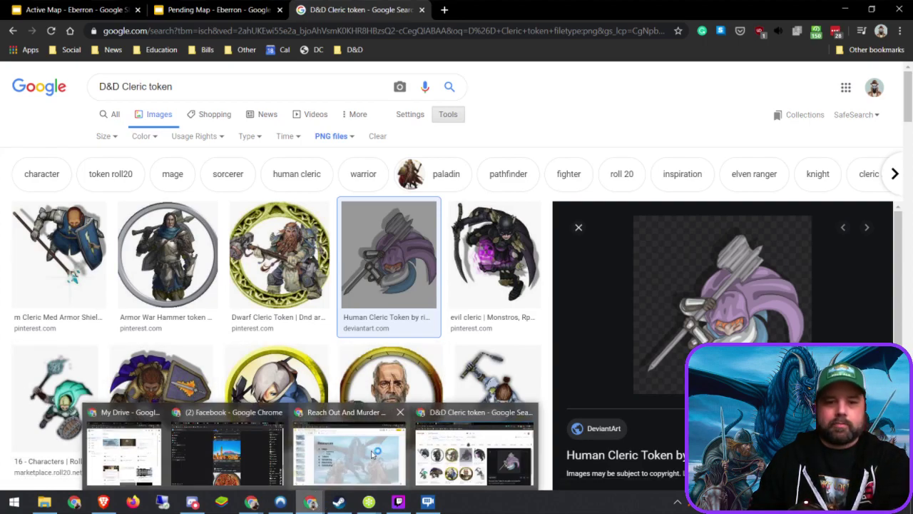
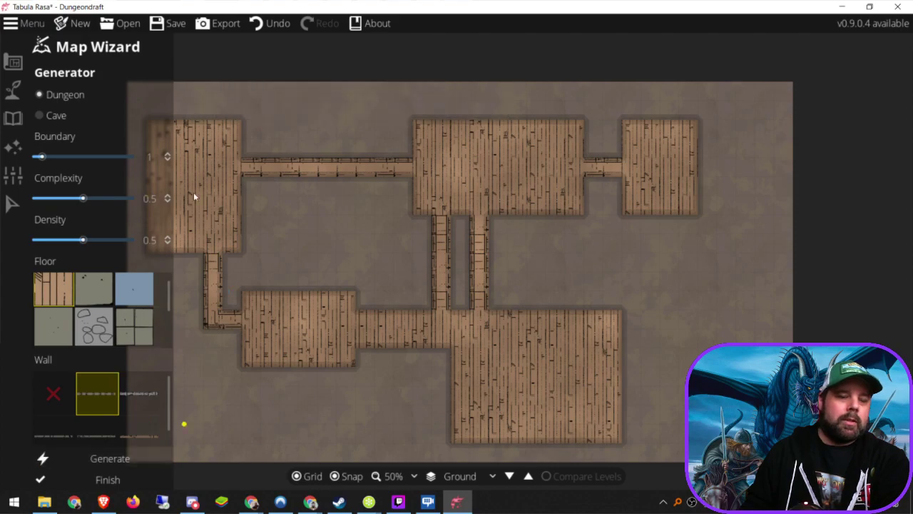
Step: In Dungeondraft, finish the Map Wizard with the generated wood-floored dungeon layout
left_click(107, 479)
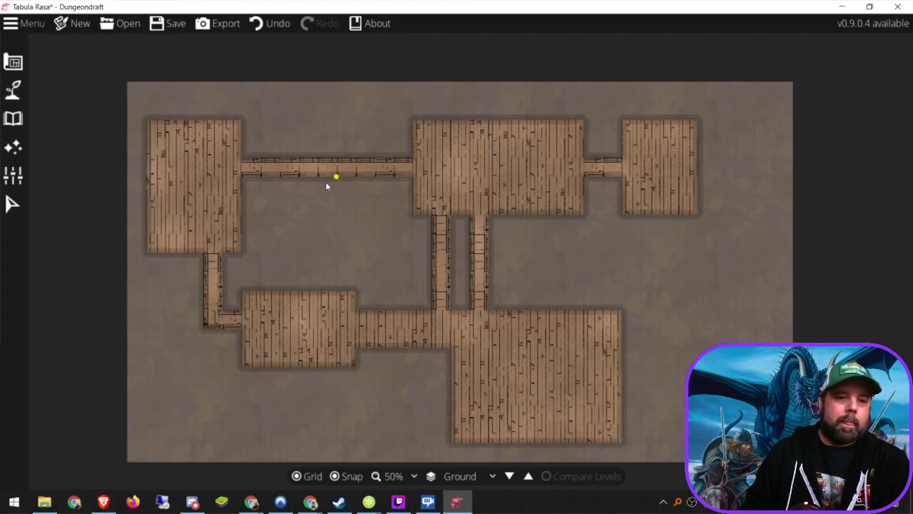
Step: Add a circular wood-floored room with walls at the lower-right corner of the far upper-right room using the Floor Shape Tool
left_click(13, 62)
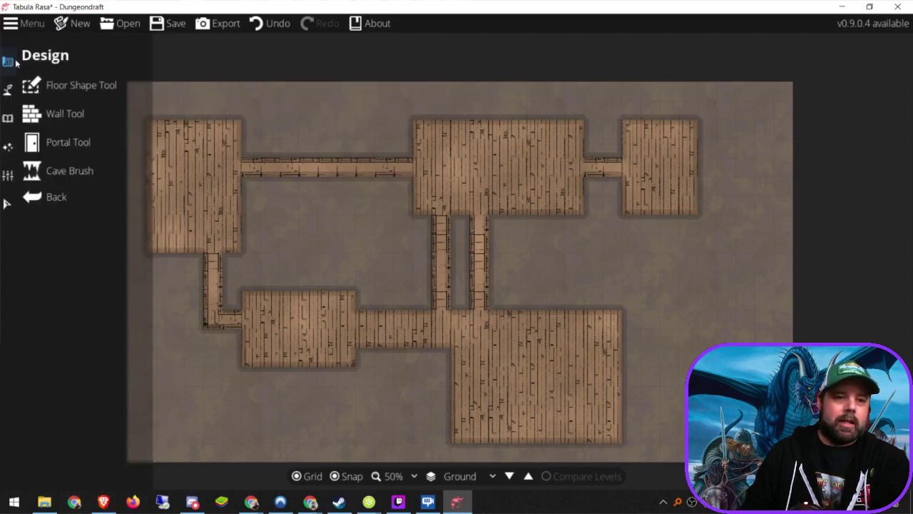
left_click(68, 85)
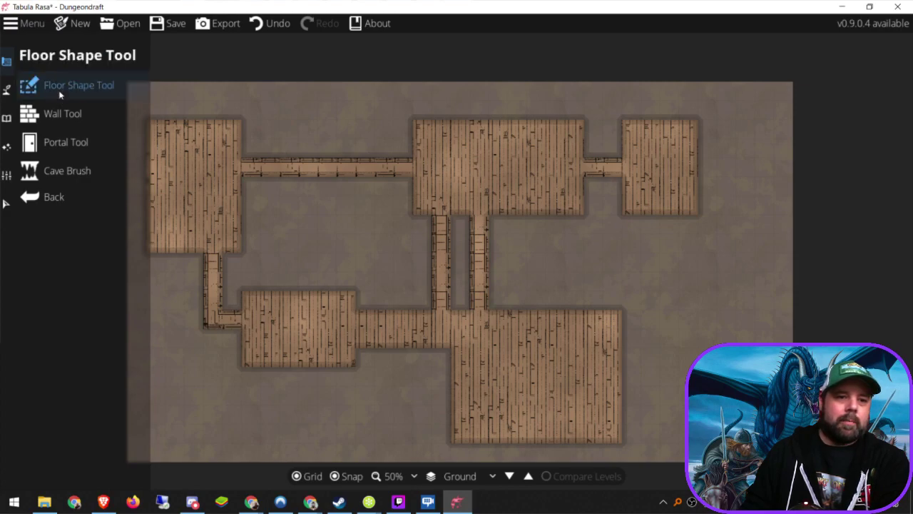
left_click(66, 86)
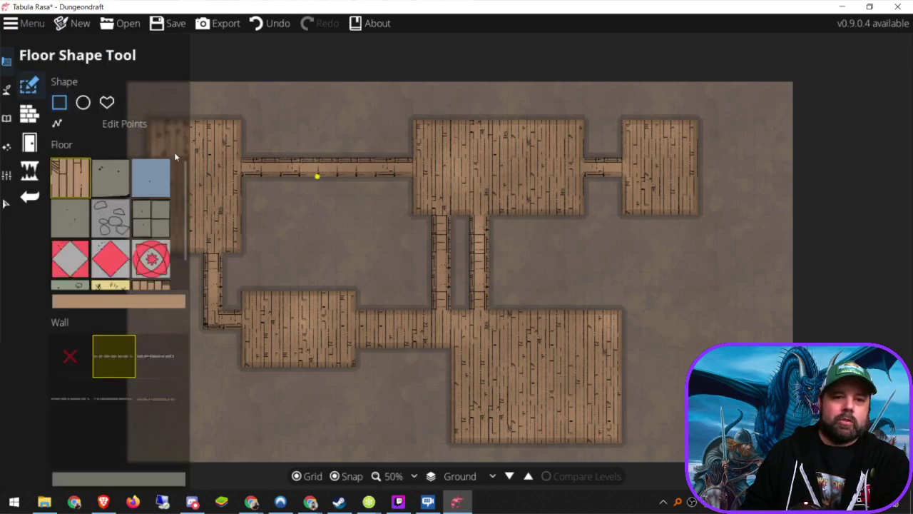
left_click(83, 102)
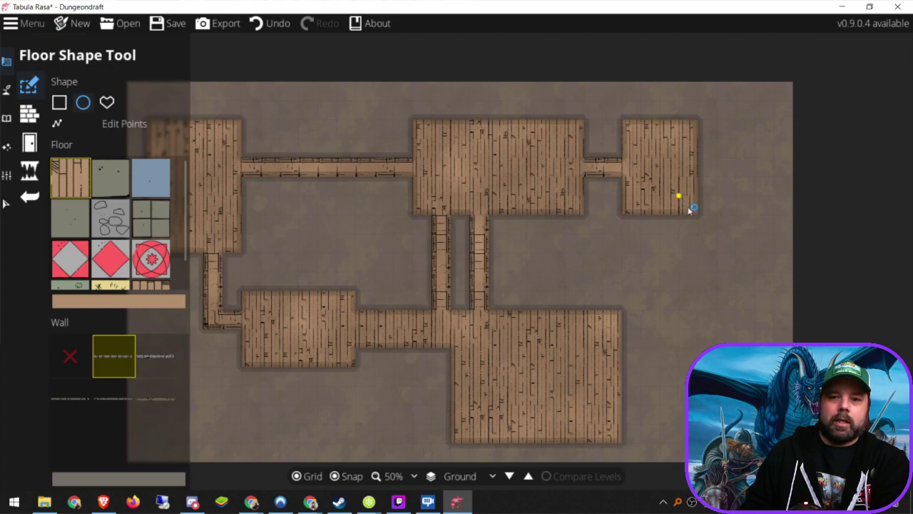
left_click_drag(678, 197, 760, 272)
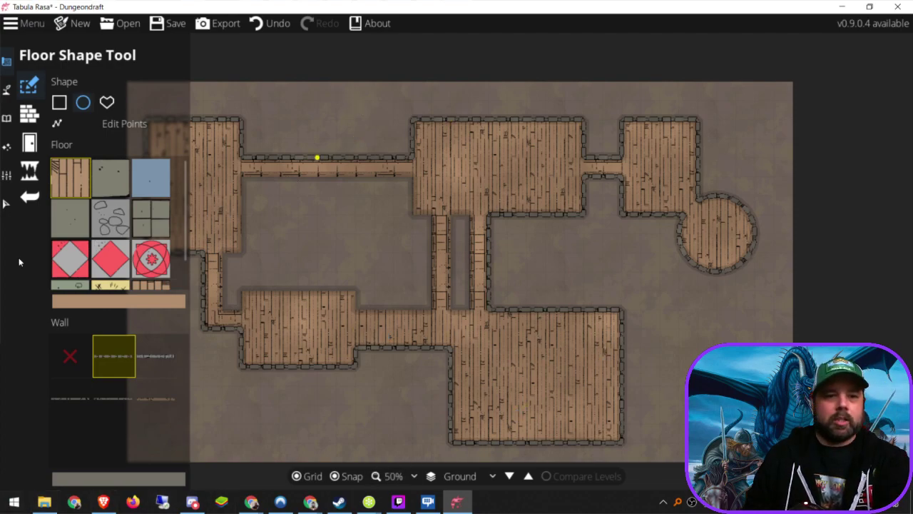
Step: Draw an irregular polygonal wood-floored room with walls above the long upper corridor using the freeform floor shape
left_click(57, 124)
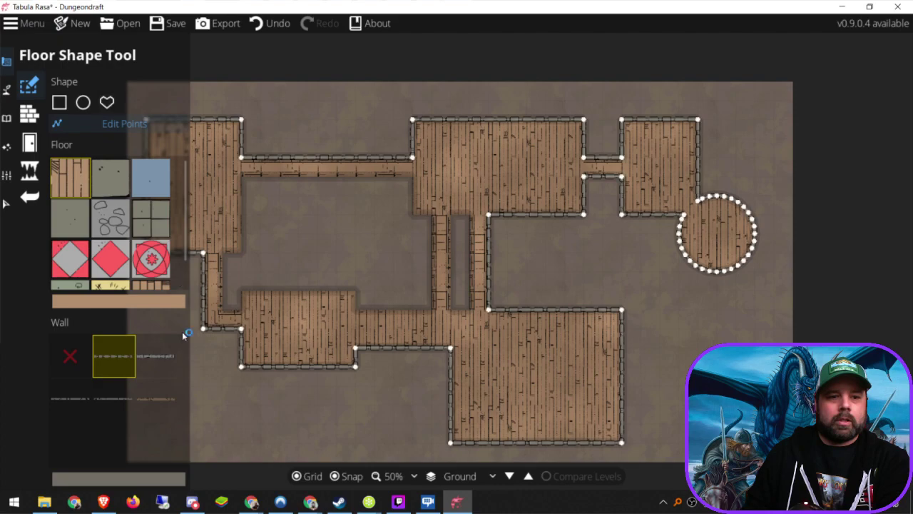
left_click(109, 102)
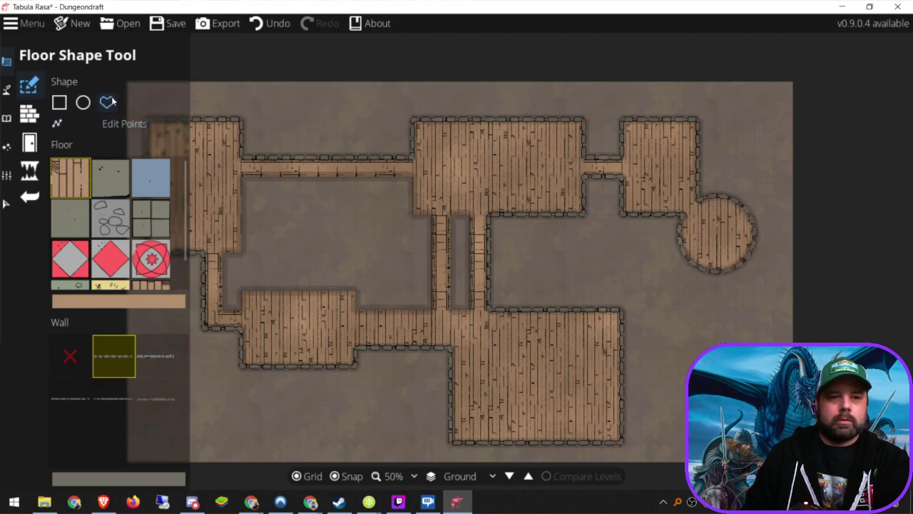
left_click(279, 144)
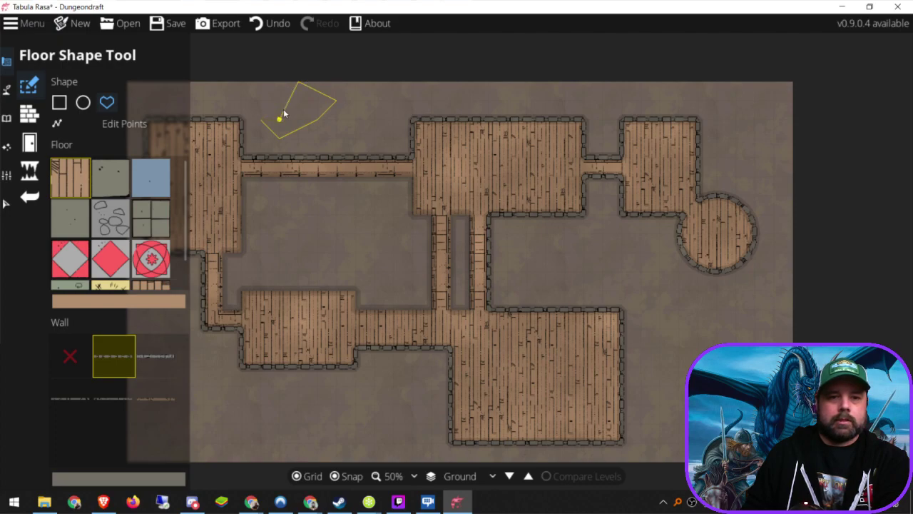
left_click(261, 120)
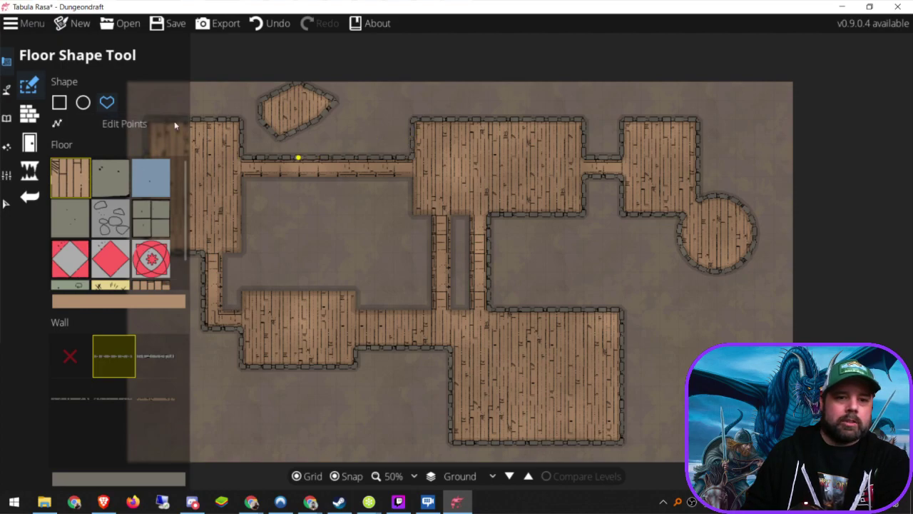
Step: Edit the wall points of the enclosed area between the corridors, moving the lower-left room's two upper corners upward to form a slanted side
left_click(99, 121)
left_click(398, 177)
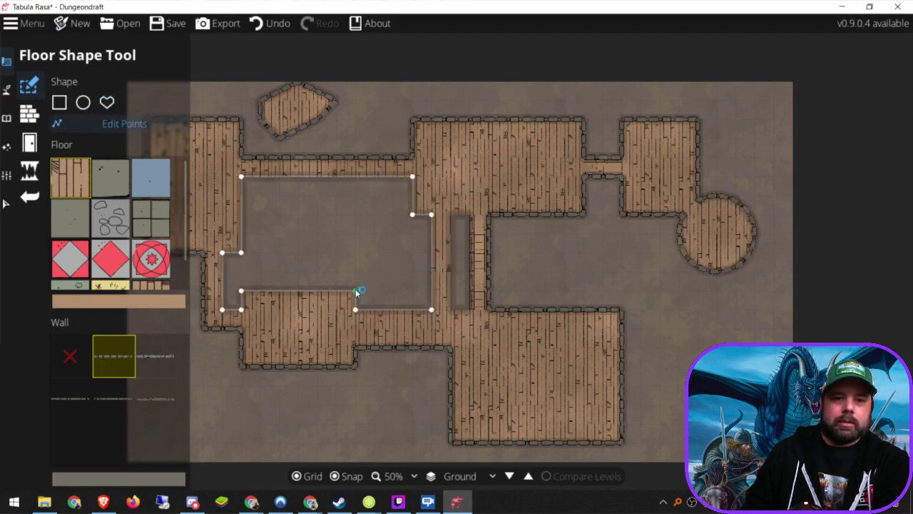
left_click_drag(357, 293, 374, 254)
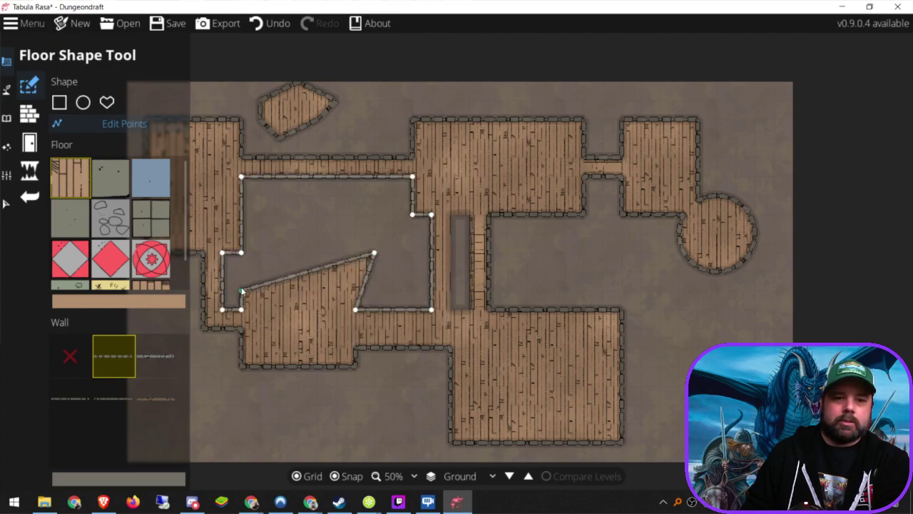
left_click_drag(241, 291, 245, 234)
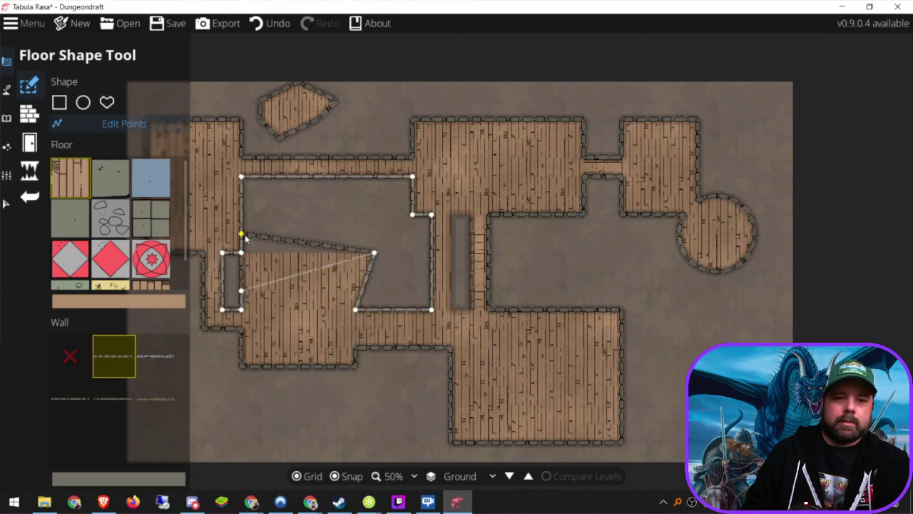
mouse_move(371, 258)
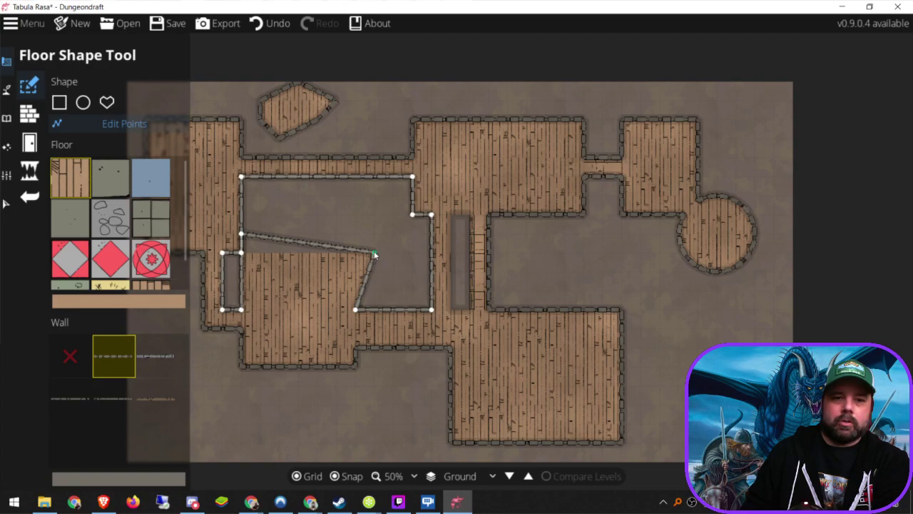
left_click_drag(374, 254, 376, 234)
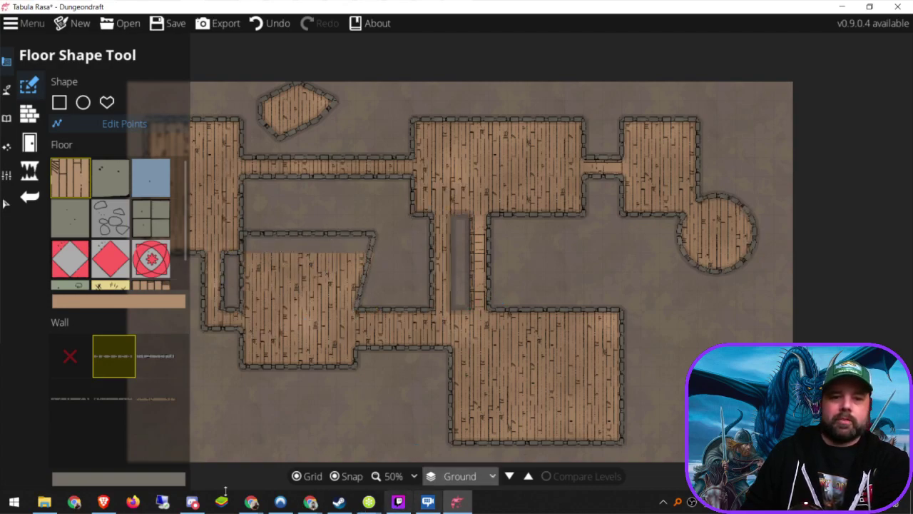
Step: Set the Portal Tool to freestanding placement and rotate the door to 90 degrees
left_click(28, 141)
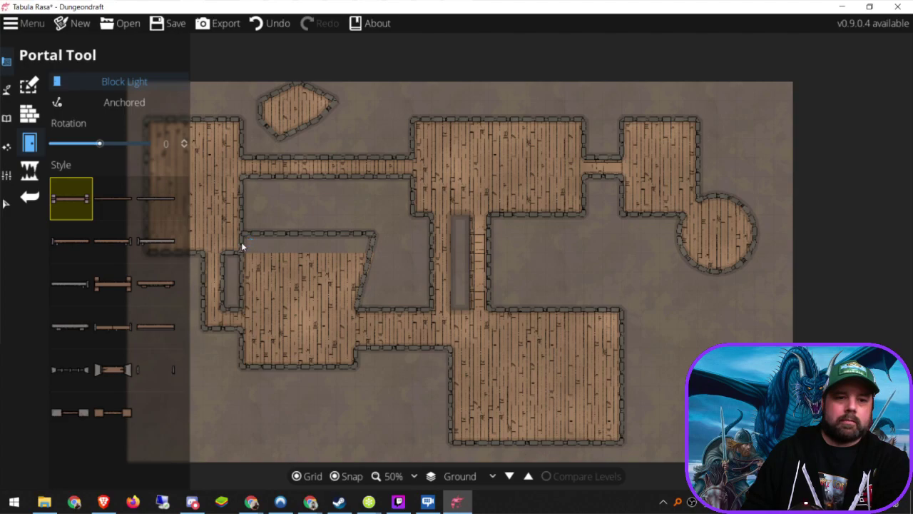
left_click(90, 103)
scroll(240, 241, "down", 7)
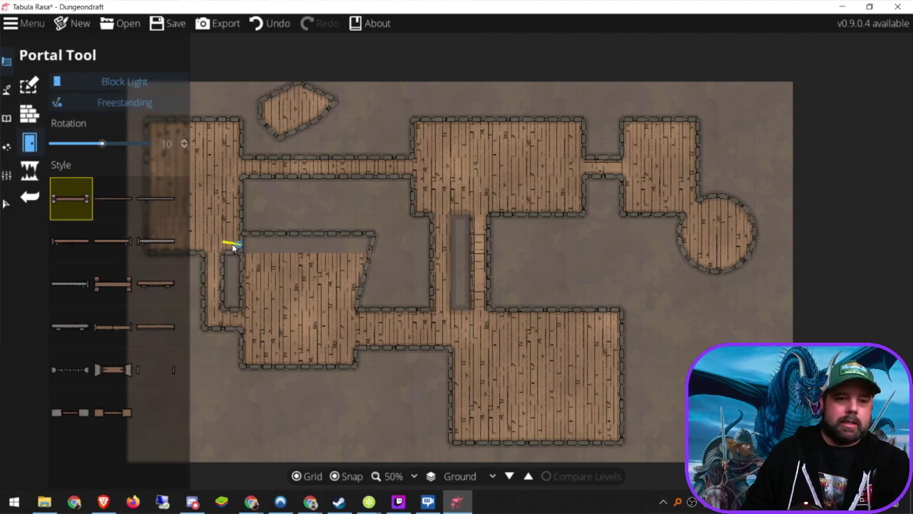
scroll(241, 241, "down", 11)
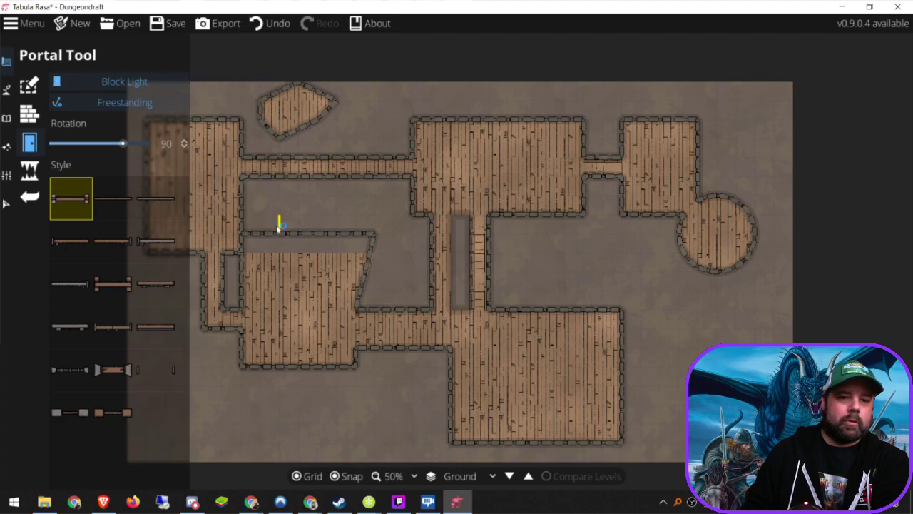
Step: Paint a cave at the map's lower right with the Cave Brush and tunnel it into the large lower room
left_click(40, 165)
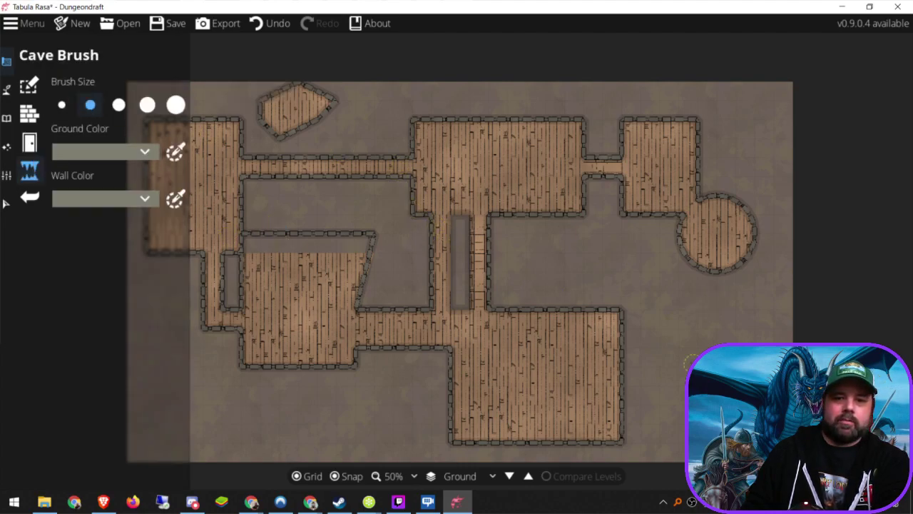
mouse_move(733, 341)
left_mouse_down()
mouse_move(689, 361)
mouse_move(733, 339)
mouse_move(695, 334)
mouse_move(678, 368)
mouse_move(706, 341)
mouse_move(706, 318)
mouse_move(738, 321)
left_mouse_up()
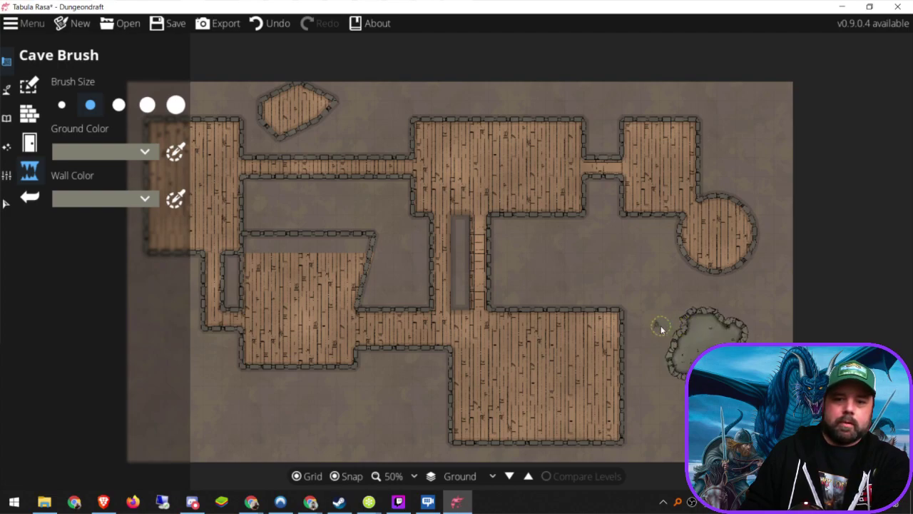
left_click_drag(661, 325, 622, 327)
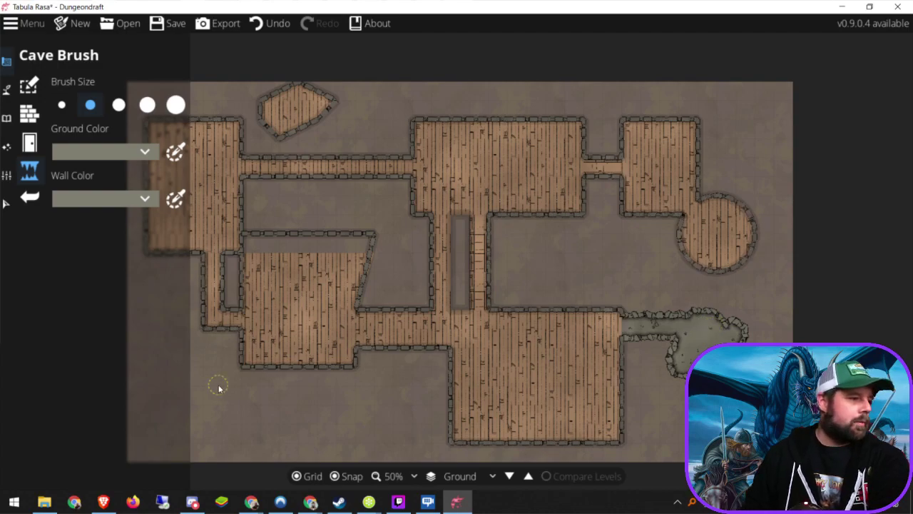
Step: Filter the Scatter Tool objects by the Boat tag and place a wooden rowboat inside the cave
left_click(6, 118)
left_click(51, 121)
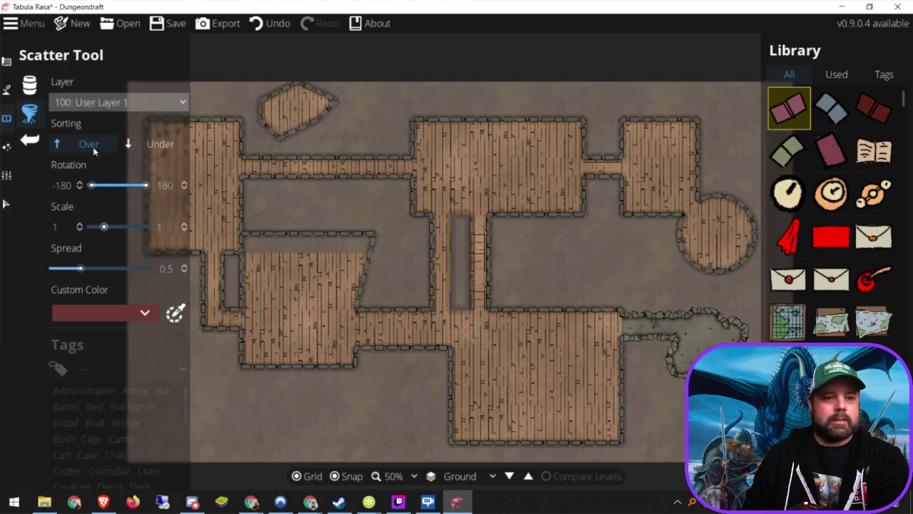
left_click(119, 402)
left_click(95, 422)
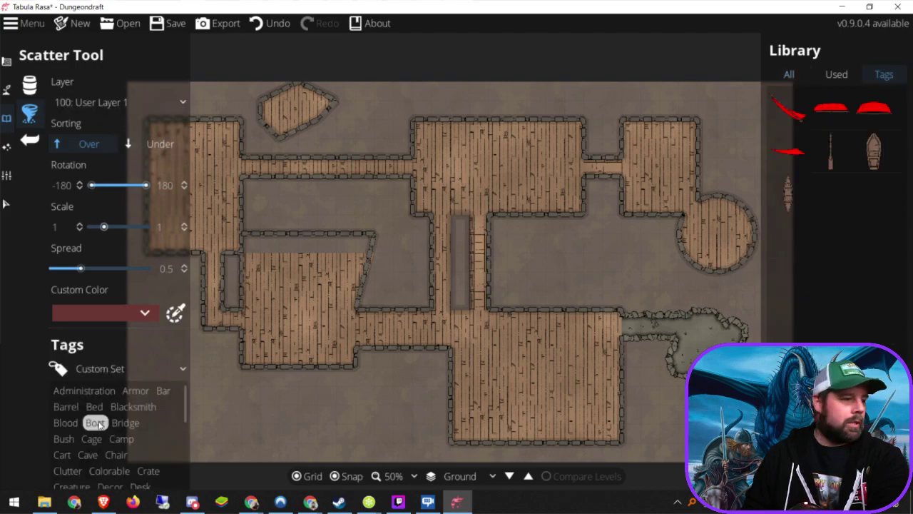
left_click(874, 151)
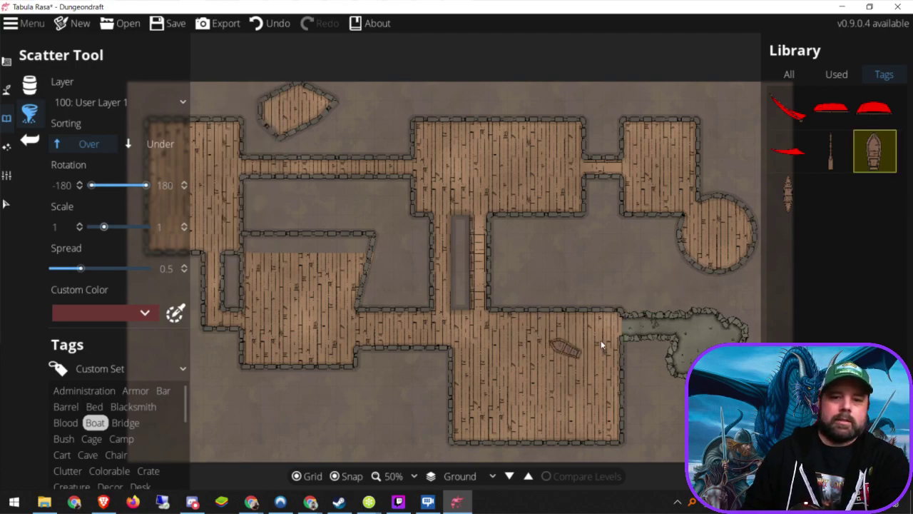
left_click(697, 344)
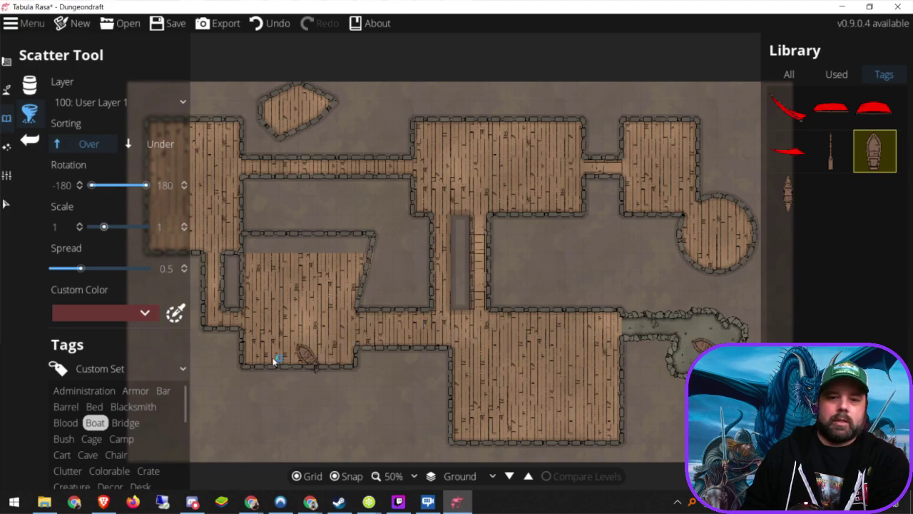
Step: Add a small circular pool of water beside the boat in the cave using the Water Brush
left_click(6, 146)
left_click(43, 115)
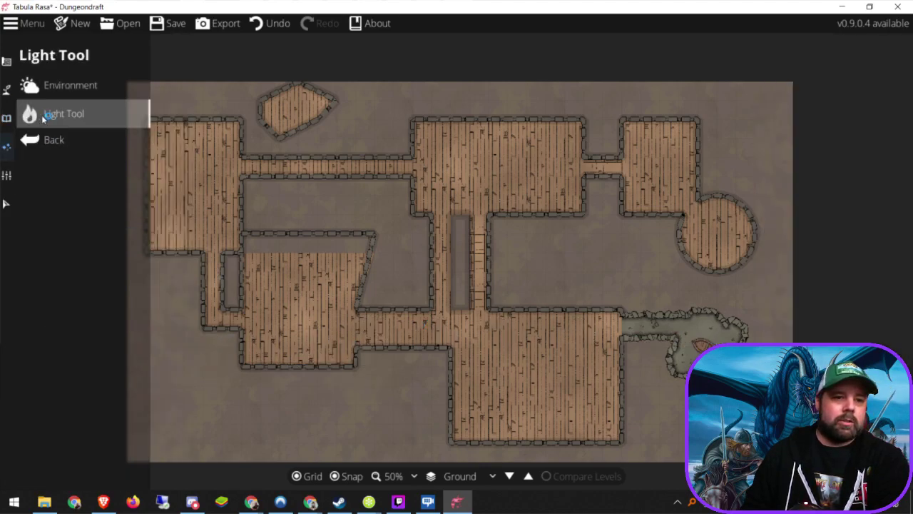
left_click(6, 92)
left_click(7, 90)
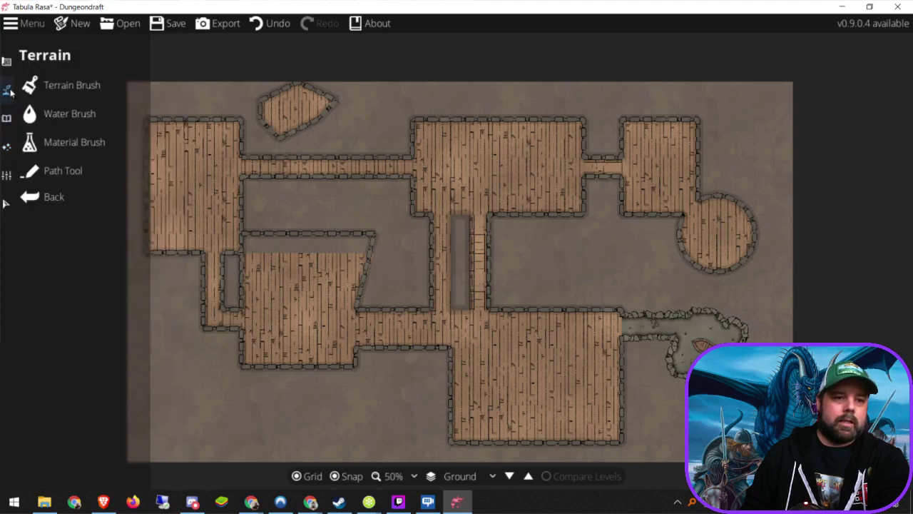
left_click(50, 116)
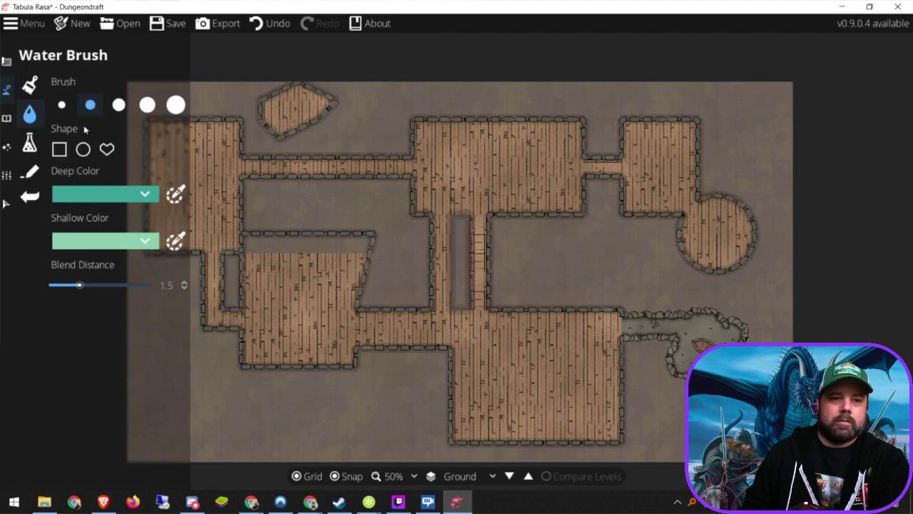
left_click(83, 149)
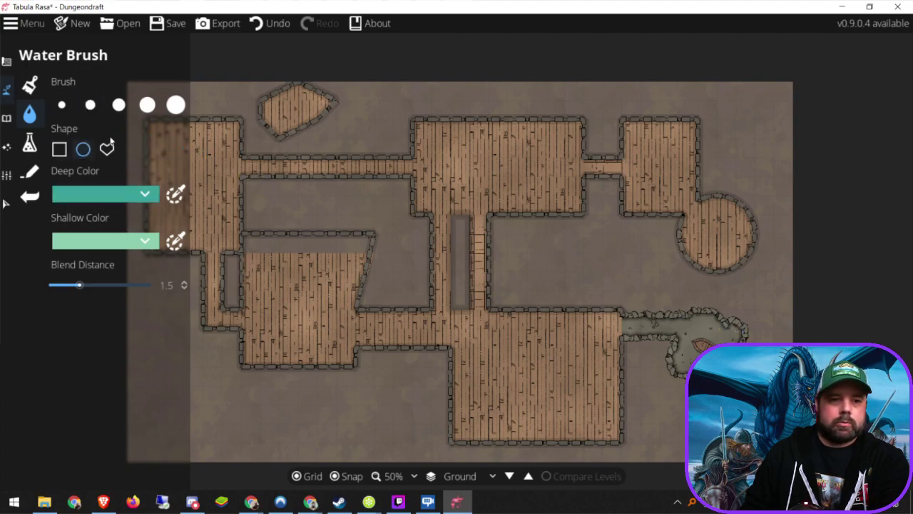
left_click(727, 336)
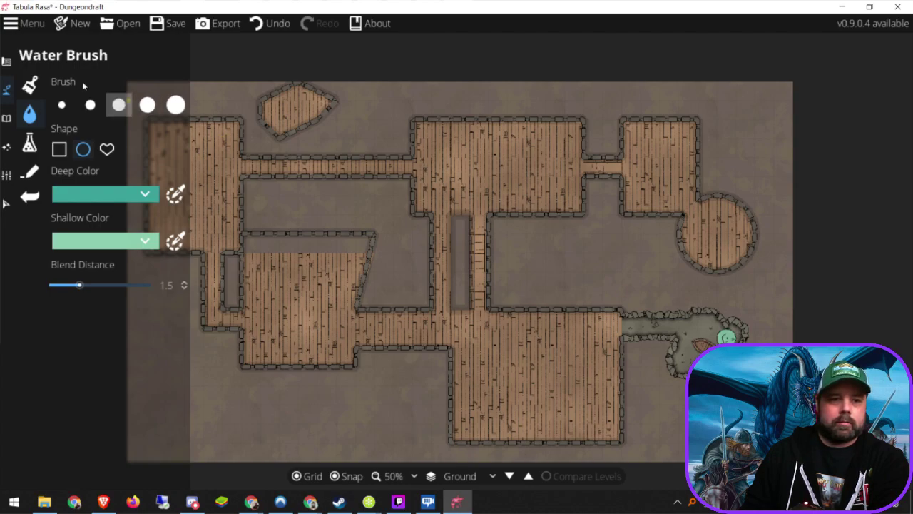
Step: Enlarge the cave pool with freehand Water Brush strokes using the second-smallest brush size
left_click(32, 84)
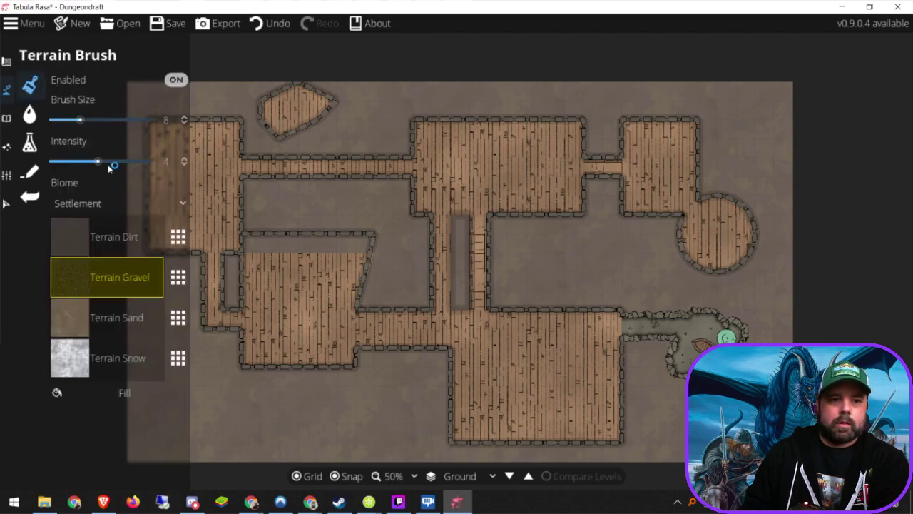
left_click(29, 114)
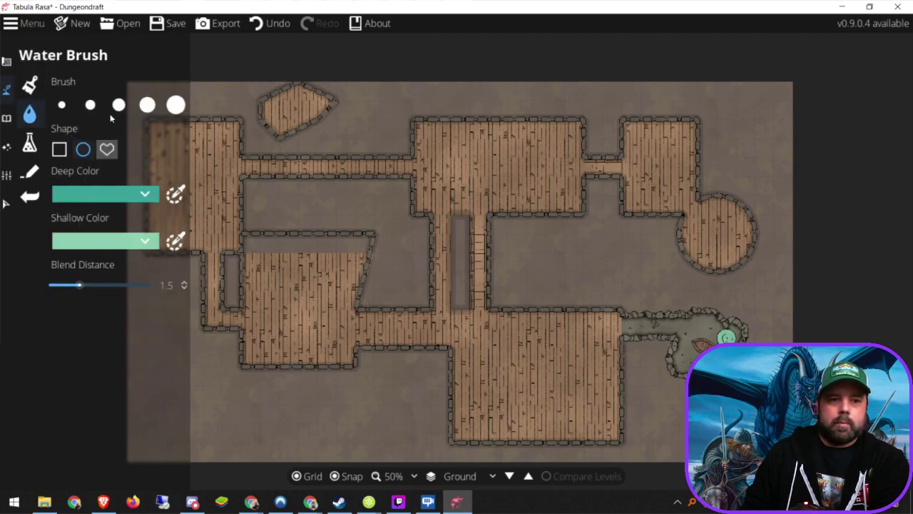
left_click(175, 105)
left_click(90, 105)
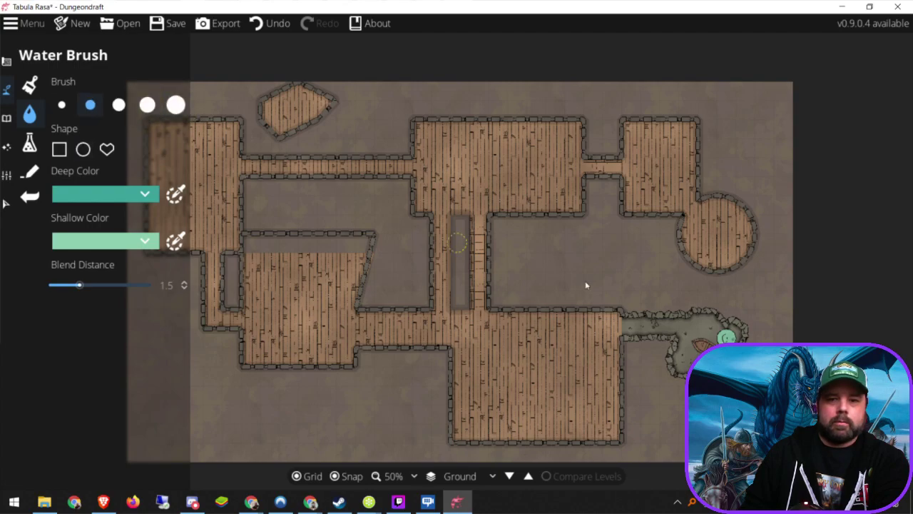
left_click(726, 334)
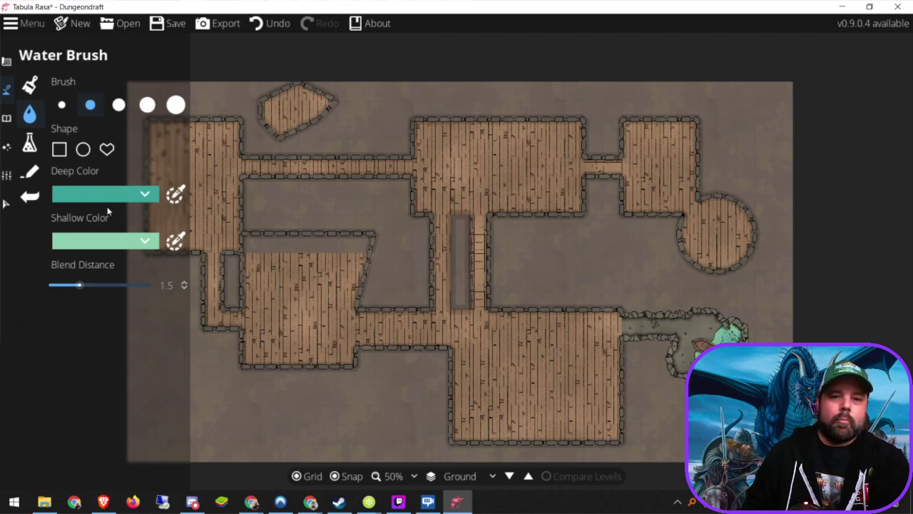
Step: Review the map's export options and available grid presets, and close them without exporting
left_click(6, 120)
left_click(44, 86)
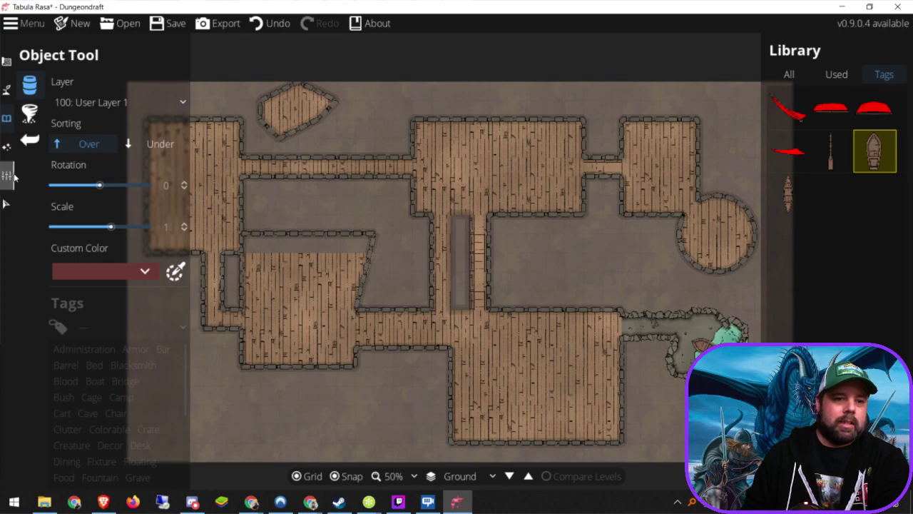
left_click(214, 19)
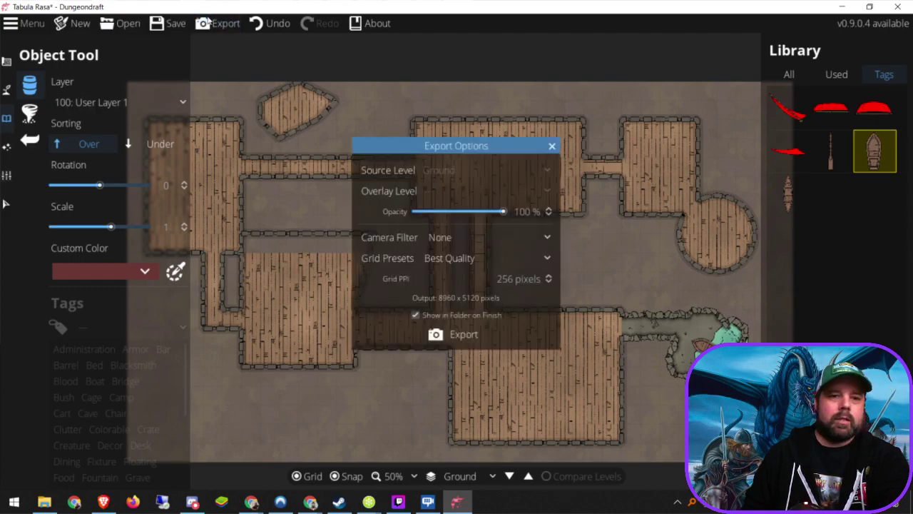
left_click(467, 258)
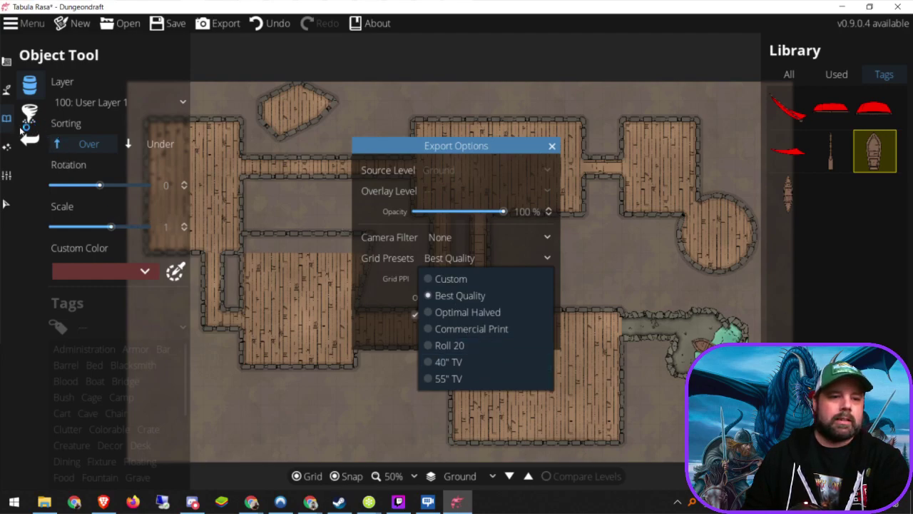
left_click(7, 154)
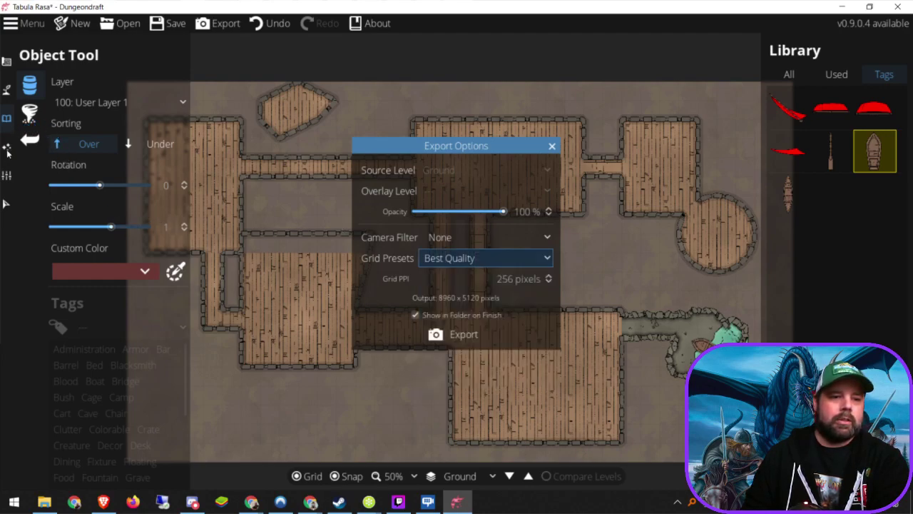
left_click(552, 146)
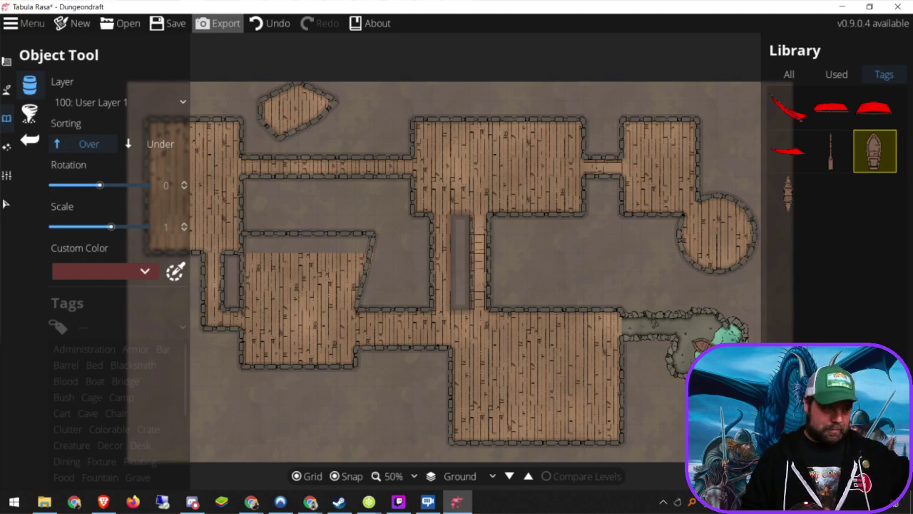
key("alt+Tab")
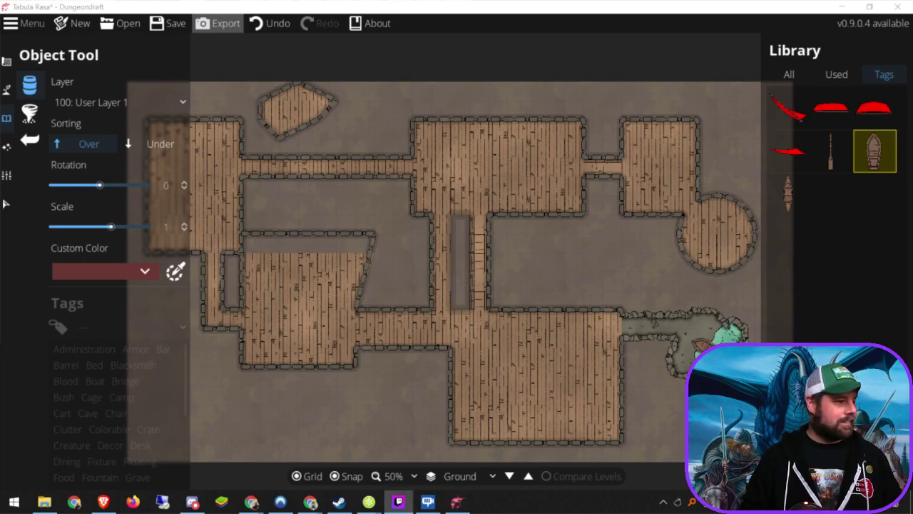